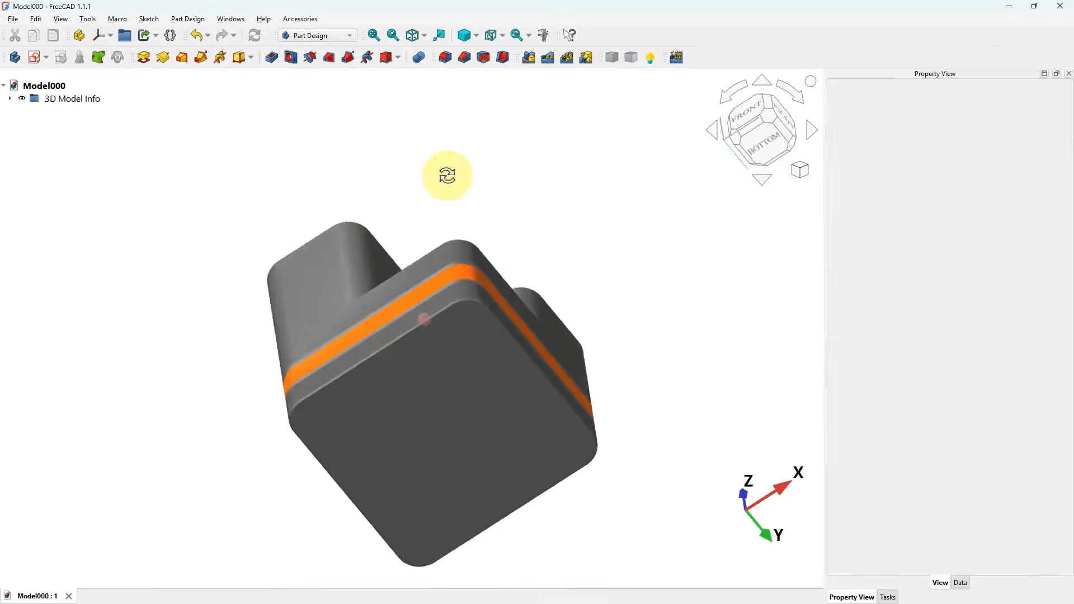
pyautogui.moveTo(446, 175); pyautogui.dragTo(425, 407, button='middle')
pyautogui.scroll(3, 423, 401)
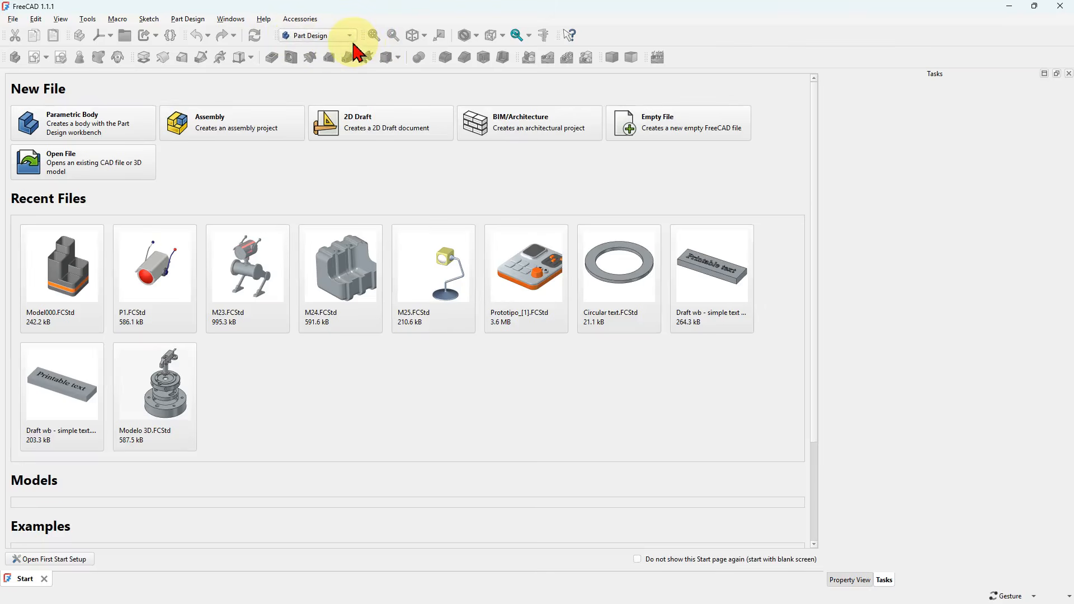
# - Create a new parametric body document and start a sketch on the body's XY plane
pyautogui.click(117, 133)
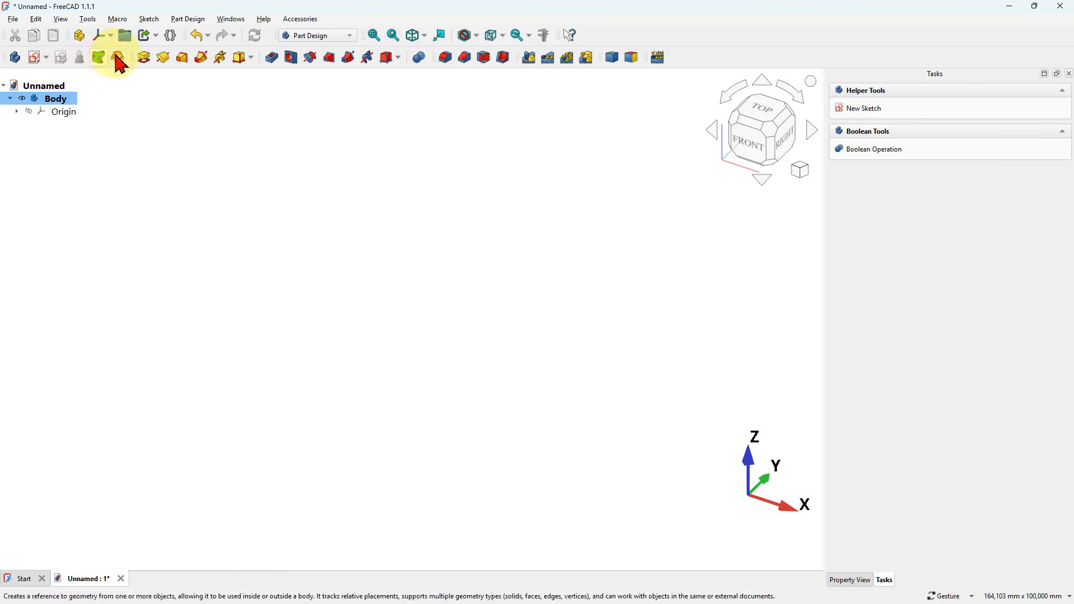
pyautogui.click(35, 58)
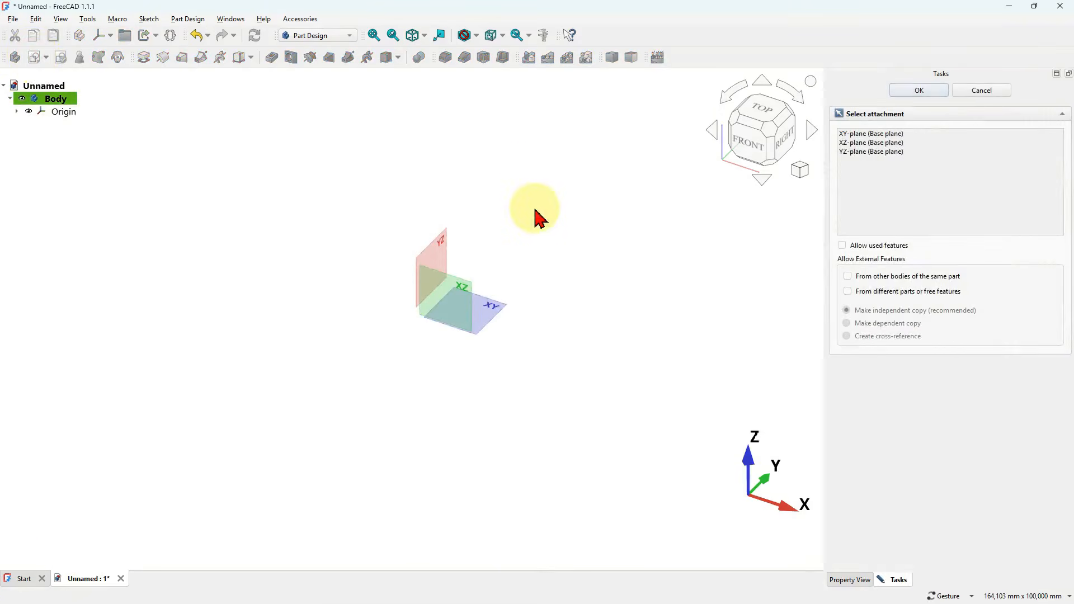
pyautogui.click(497, 315)
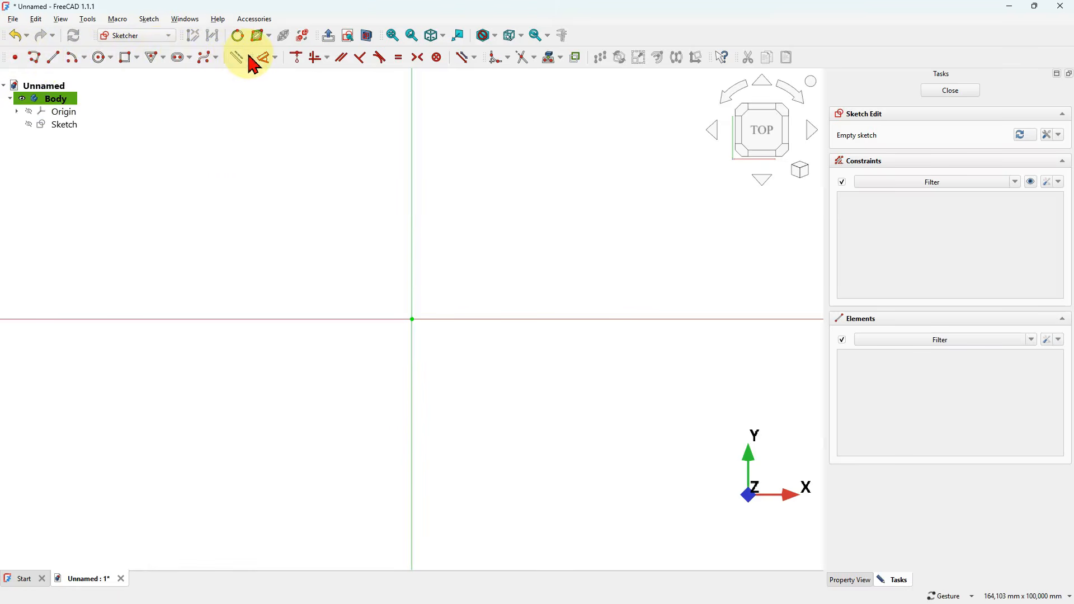
# - Draw a centered rectangle of 180 by 180 mm on the sketch origin and finish the sketch
pyautogui.click(136, 58)
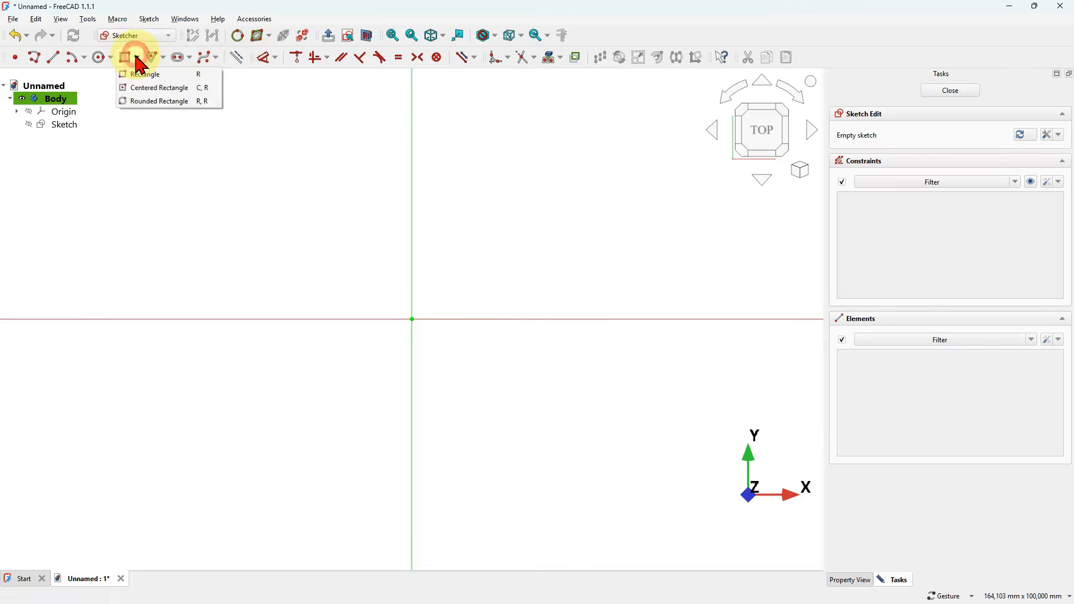
pyautogui.click(196, 88)
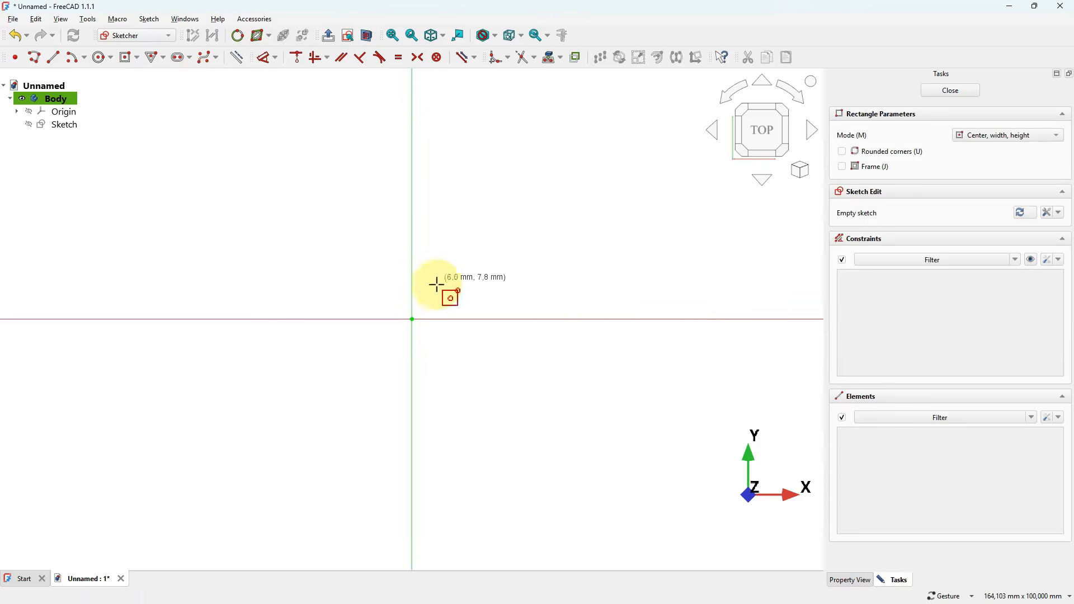
pyautogui.click(412, 319)
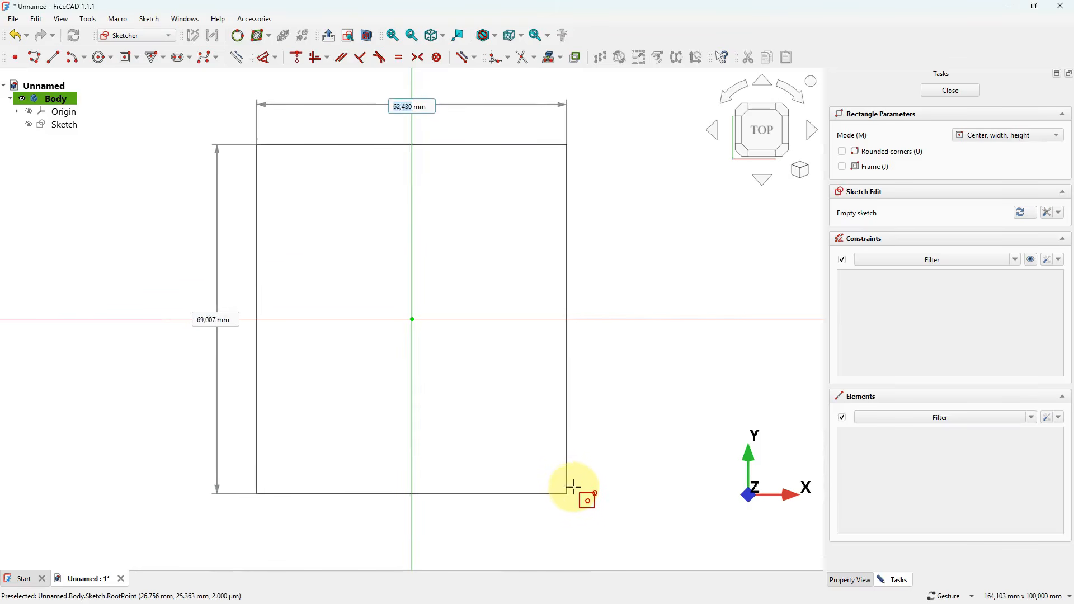
pyautogui.write('180')
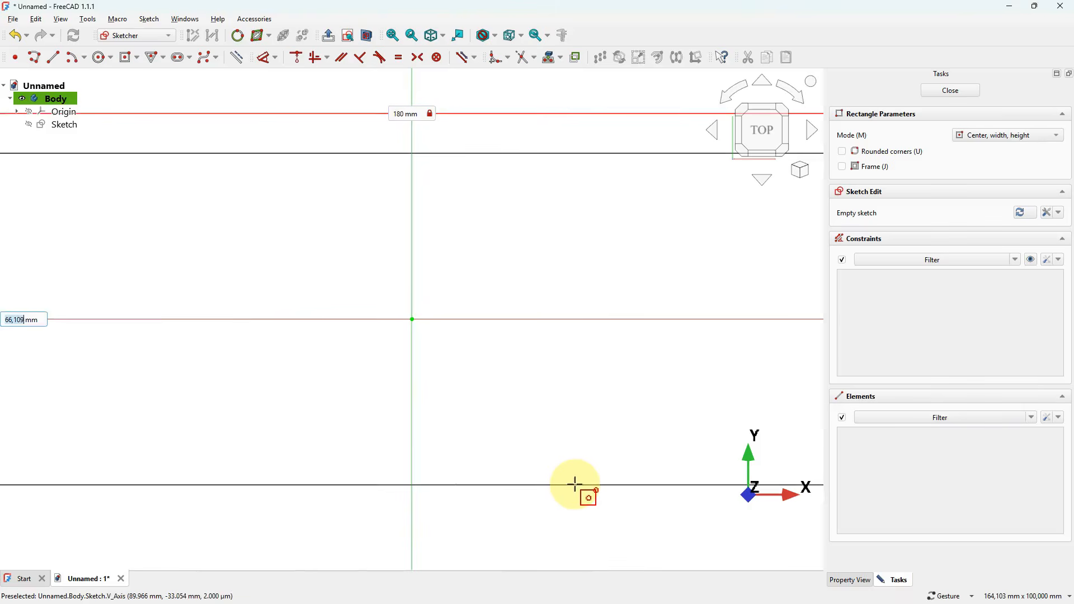
pyautogui.write('180')
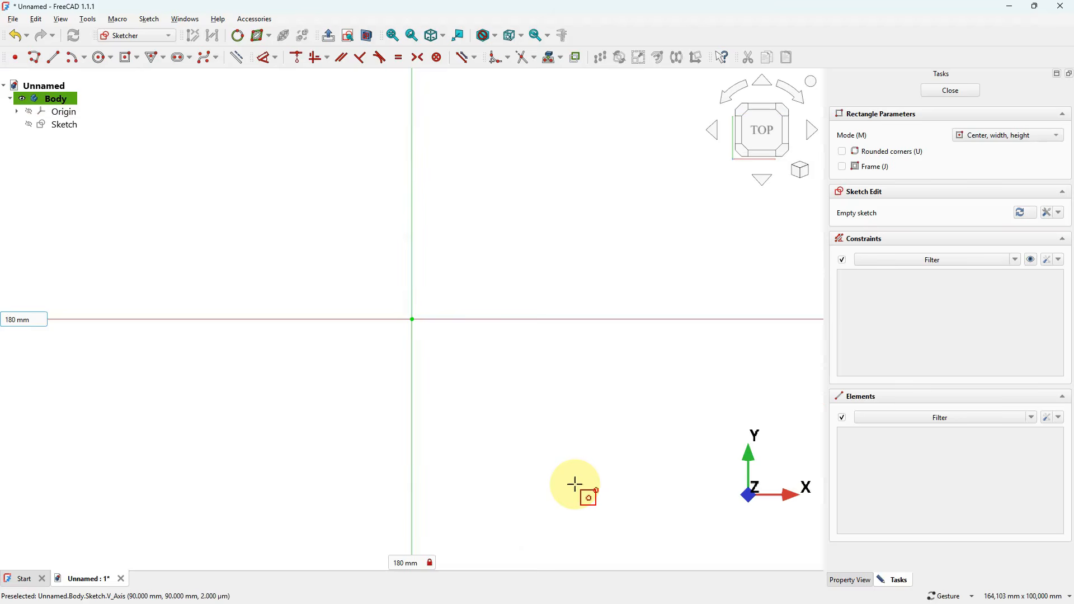
pyautogui.press('Return')
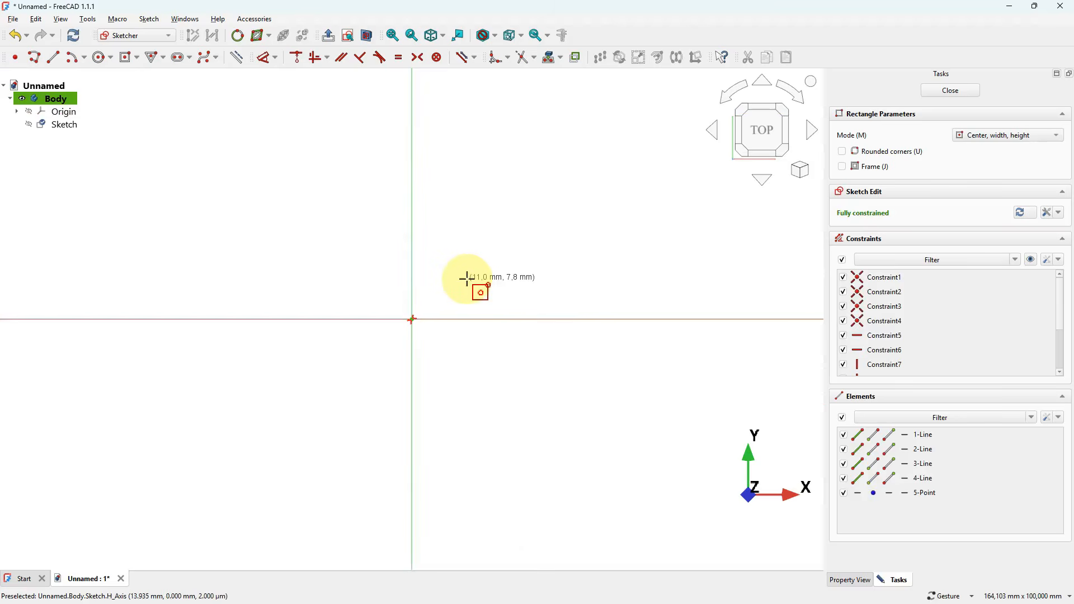
pyautogui.scroll(-7, 450, 277)
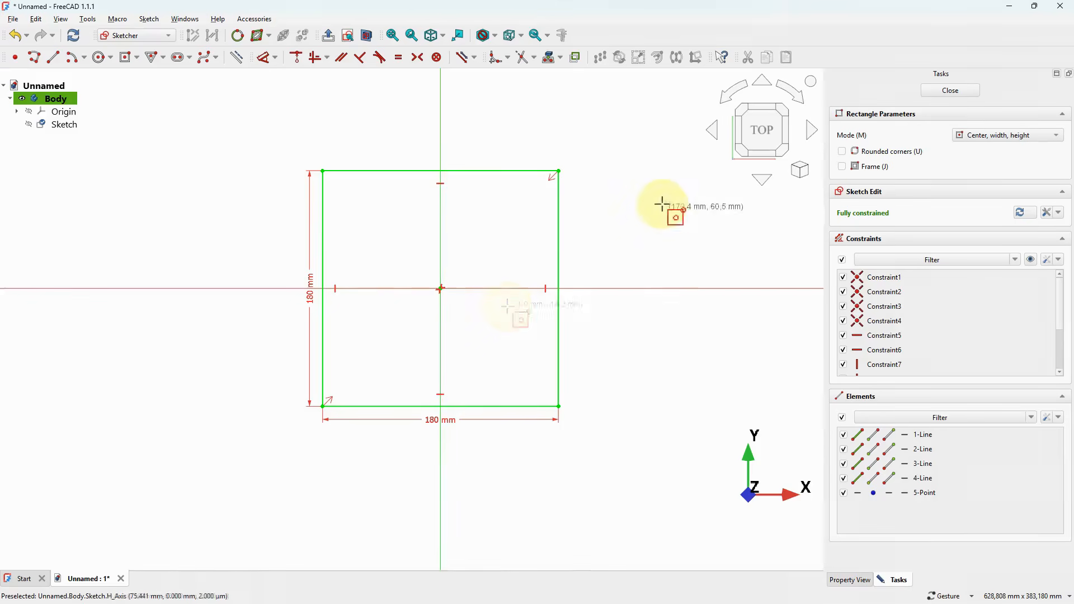
pyautogui.rightClick(596, 140)
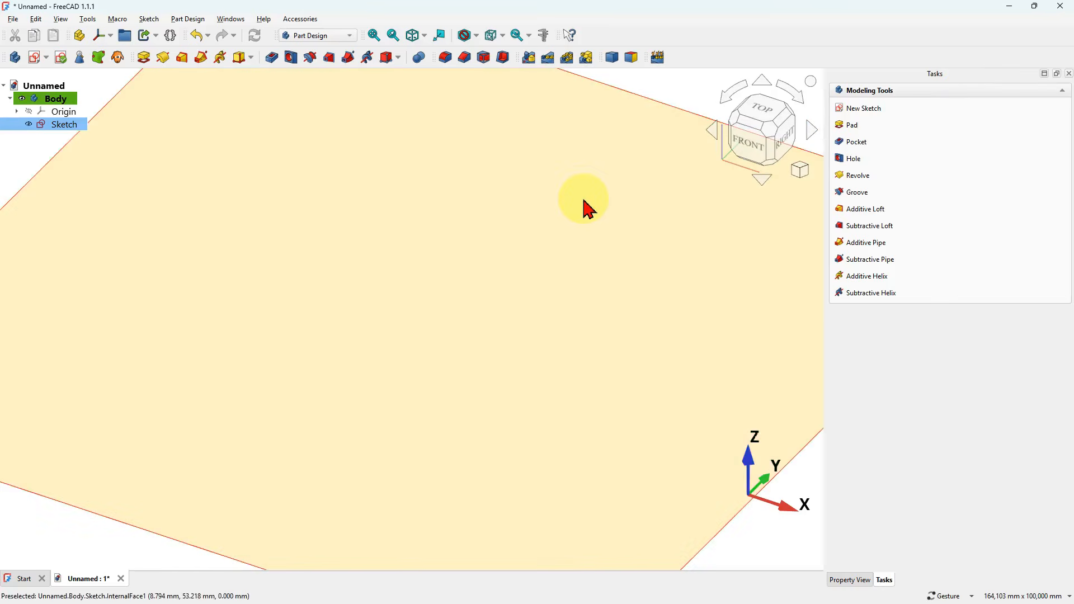
# - Pad the square sketch to a length of 90 mm
pyautogui.scroll(-5, 584, 200)
pyautogui.click(565, 230)
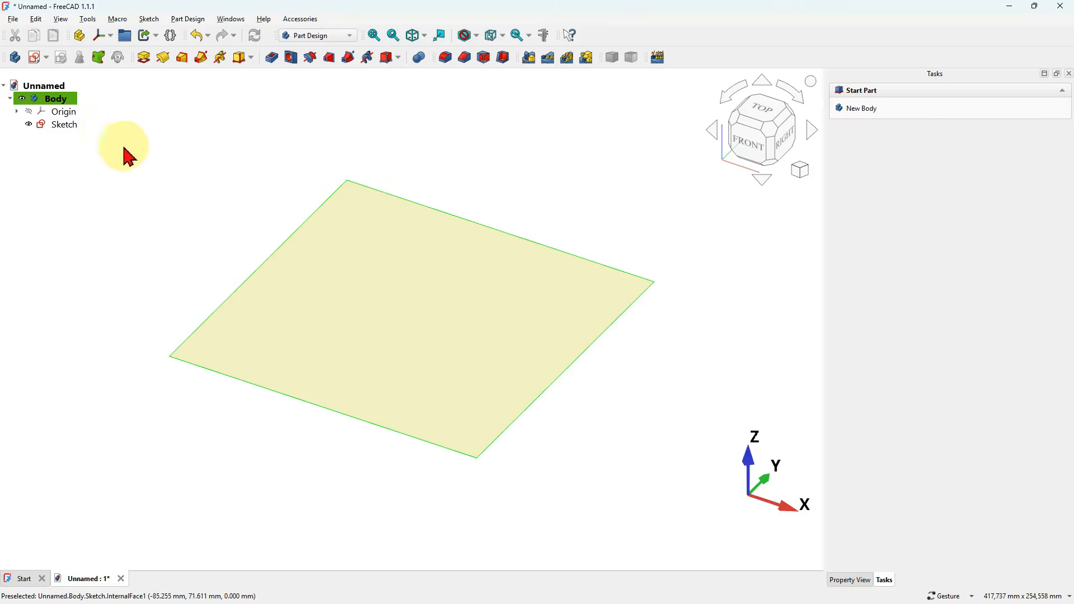
pyautogui.click(67, 126)
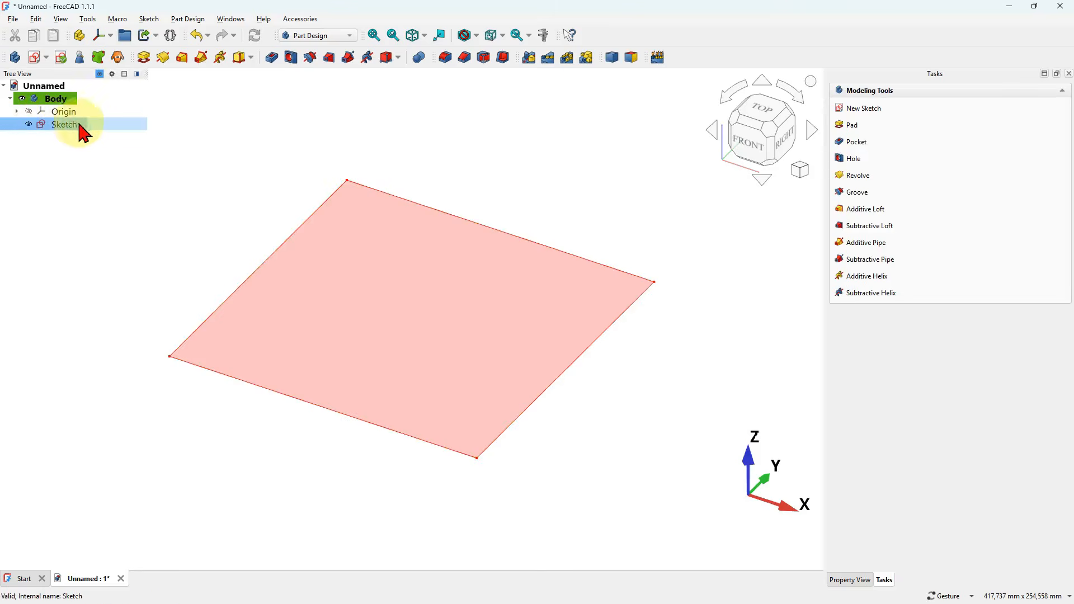
pyautogui.click(145, 53)
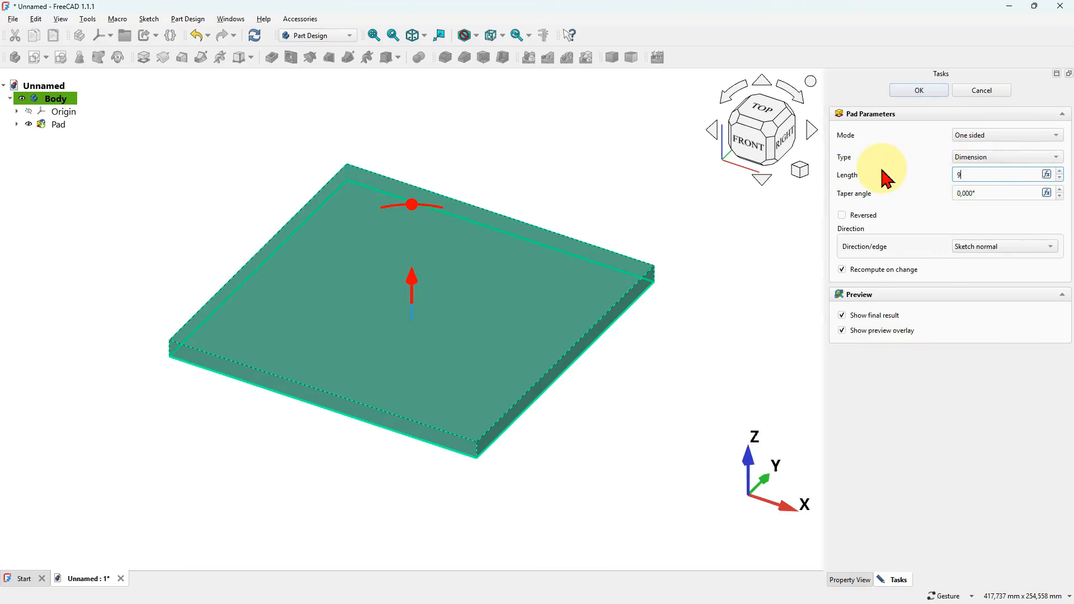
pyautogui.click(667, 197)
pyautogui.scroll(-2, 641, 366)
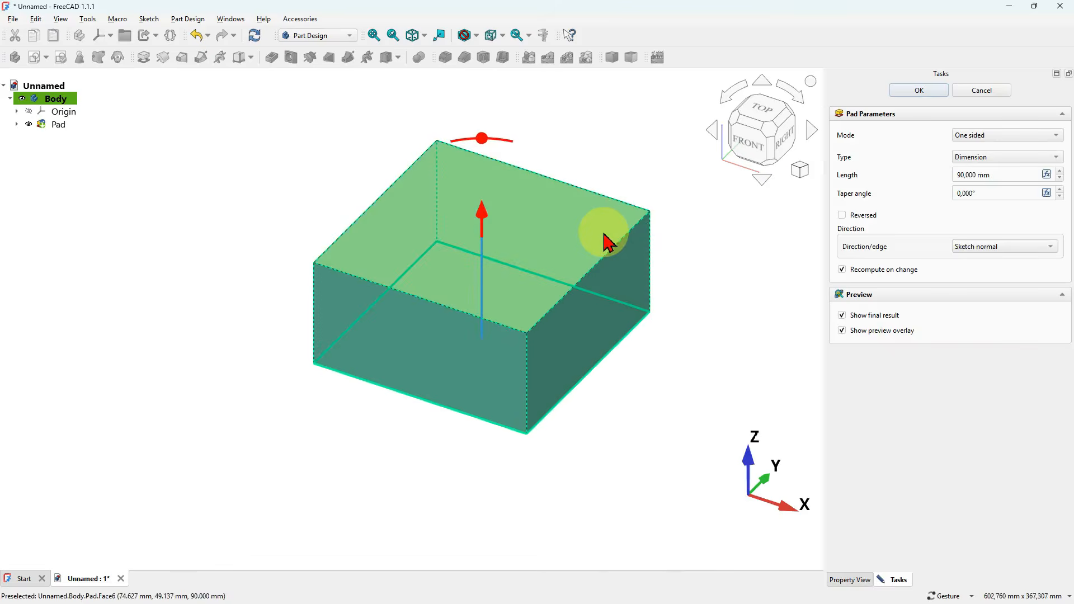
pyautogui.click(919, 90)
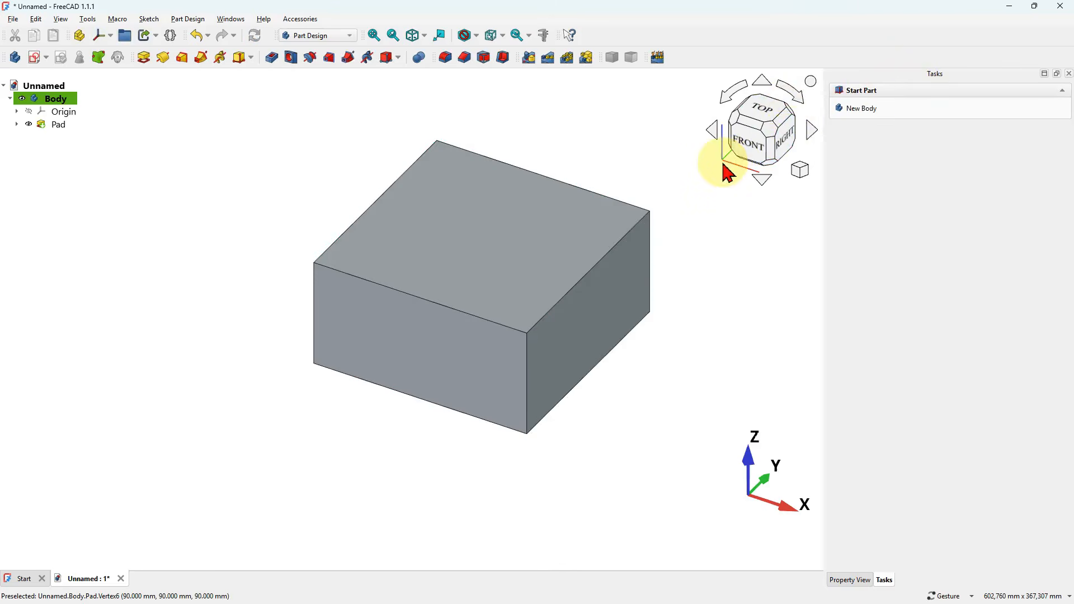
# - Start a second sketch in the body on the XY base plane
pyautogui.scroll(3, 576, 146)
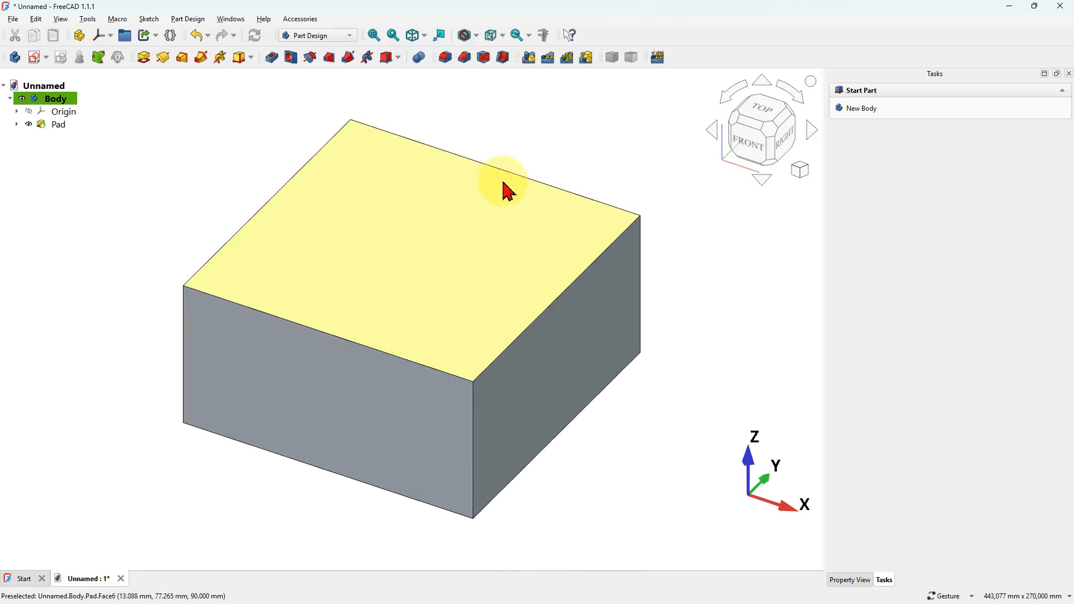
pyautogui.scroll(-3, 620, 423)
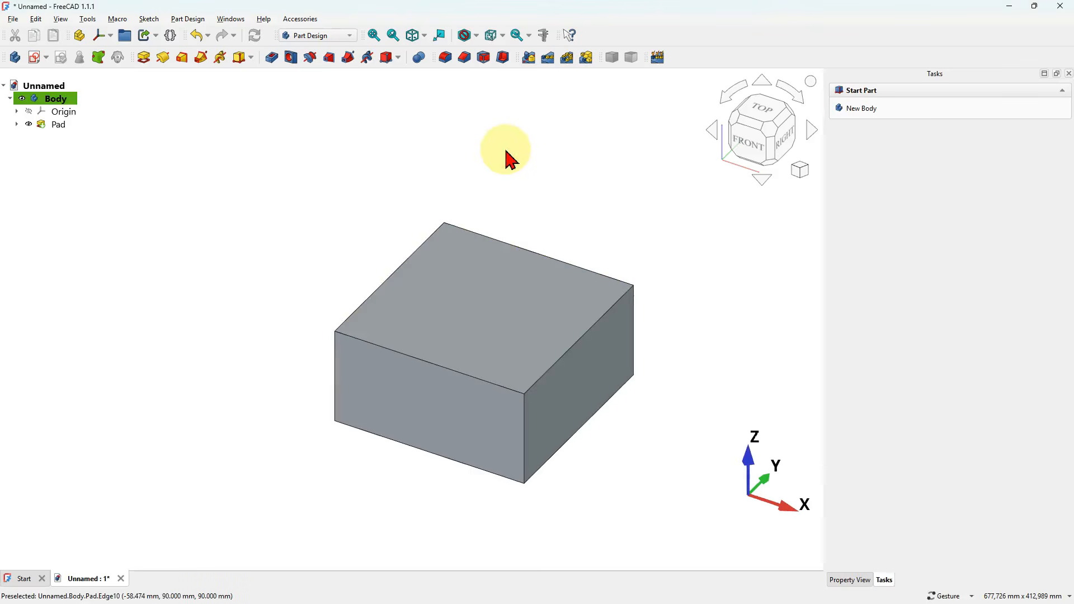
pyautogui.click(35, 58)
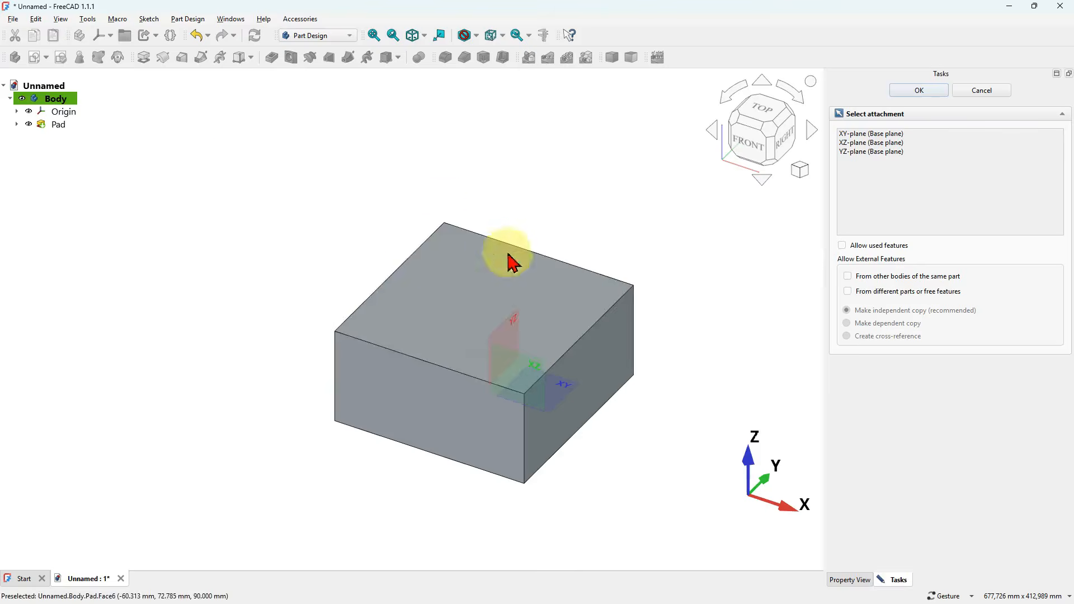
pyautogui.click(565, 383)
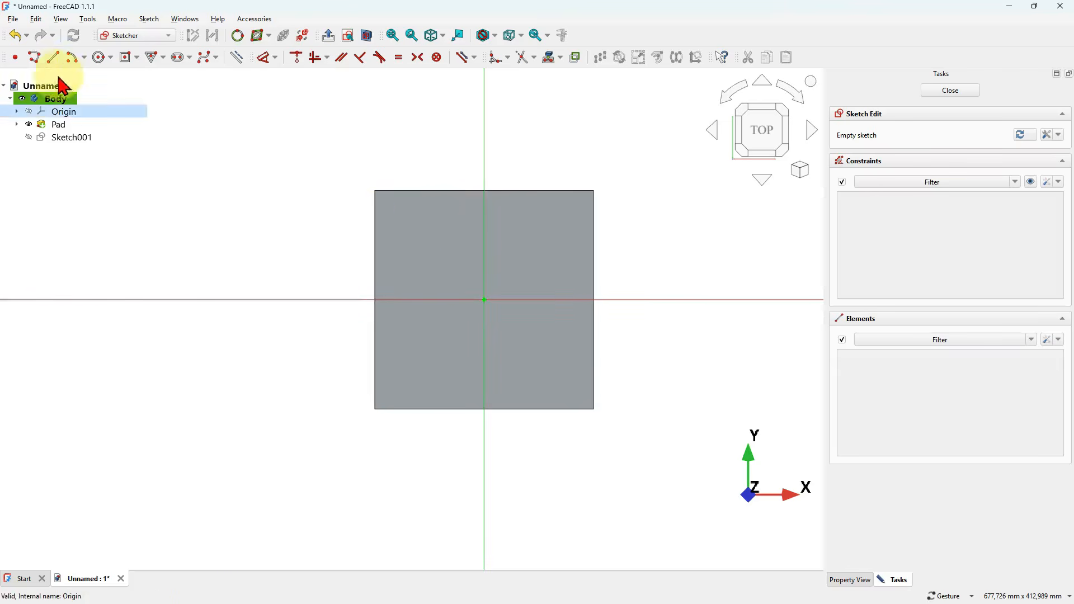
# - Draw a corner rectangle from the origin into the negative X and Y quadrant, about 134 by 135 mm
pyautogui.click(137, 56)
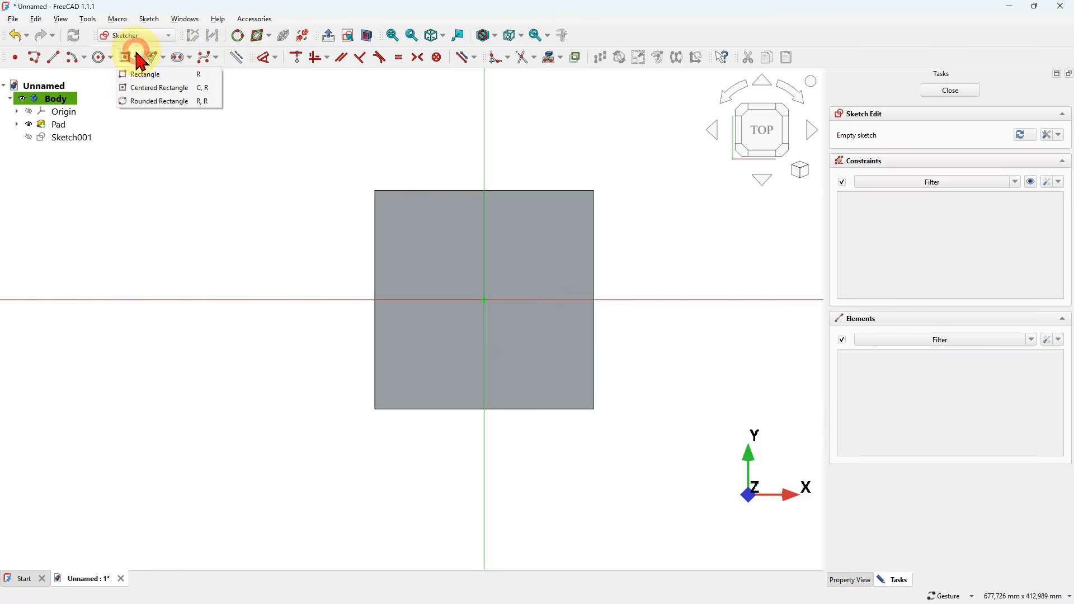
pyautogui.click(177, 79)
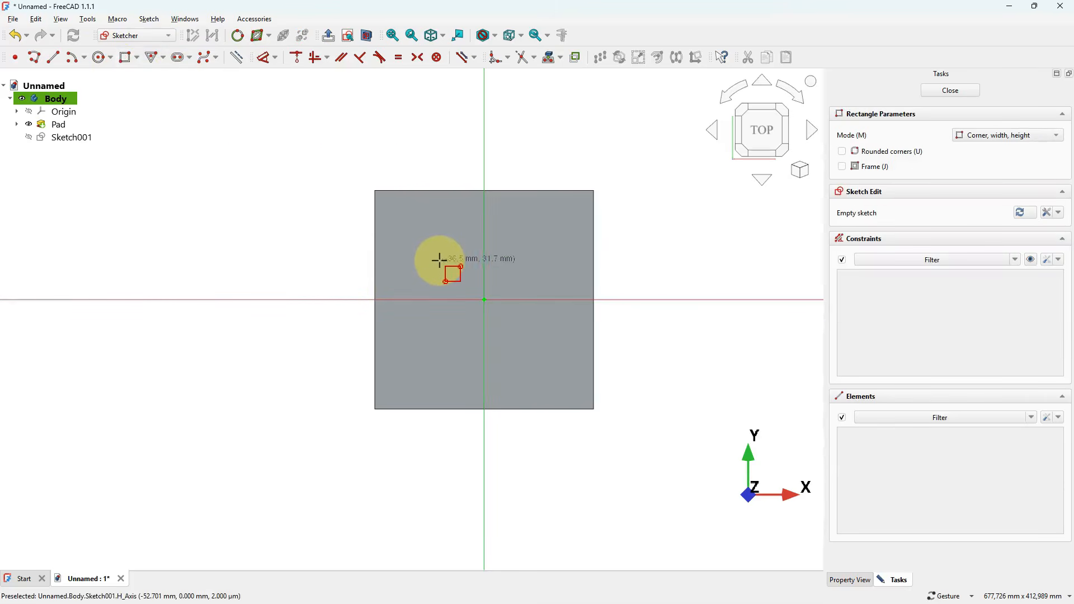
pyautogui.click(482, 300)
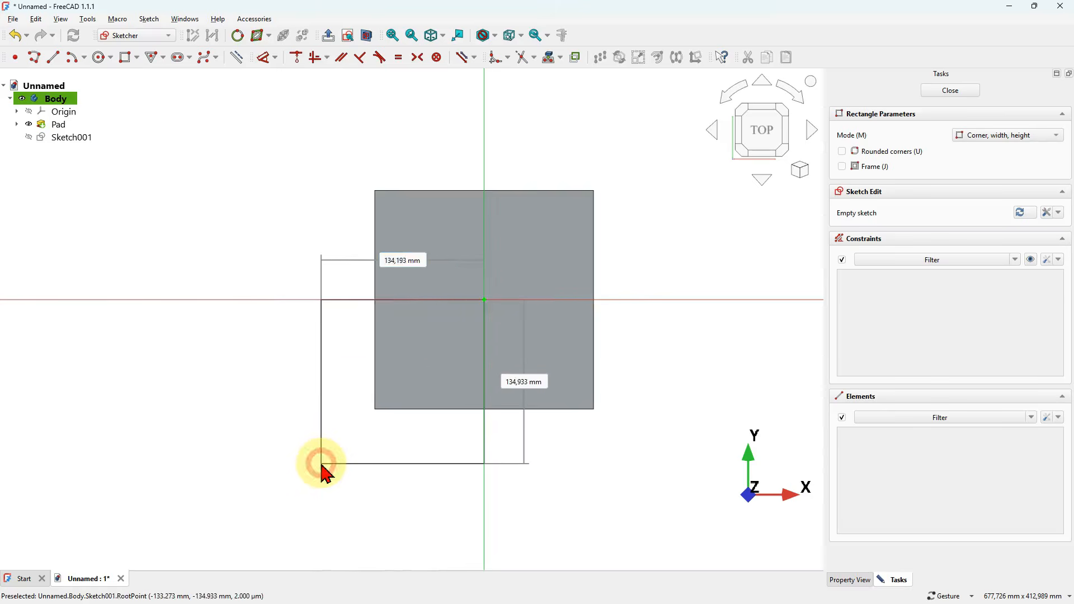
pyautogui.click(322, 463)
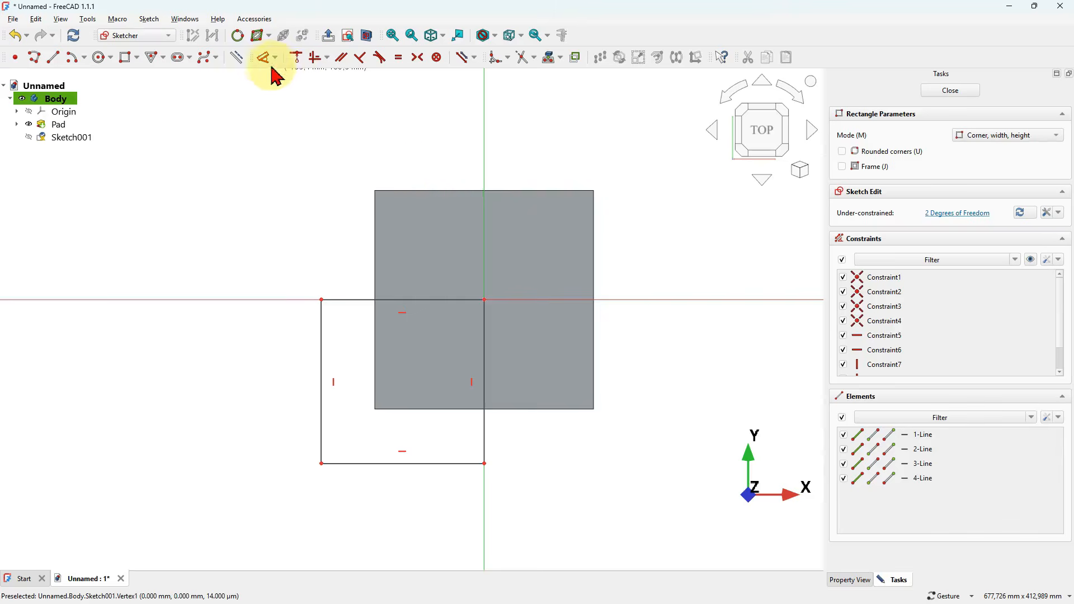
pyautogui.press('Escape')
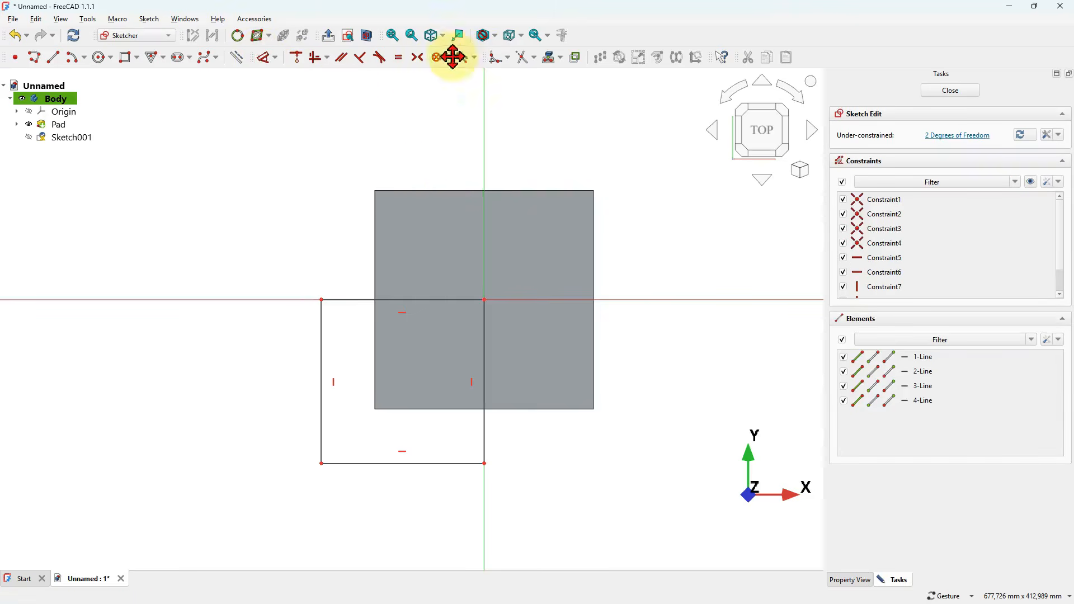
# - Constrain the corner rectangle's width and height to 90 mm each and close the sketch
pyautogui.click(435, 57)
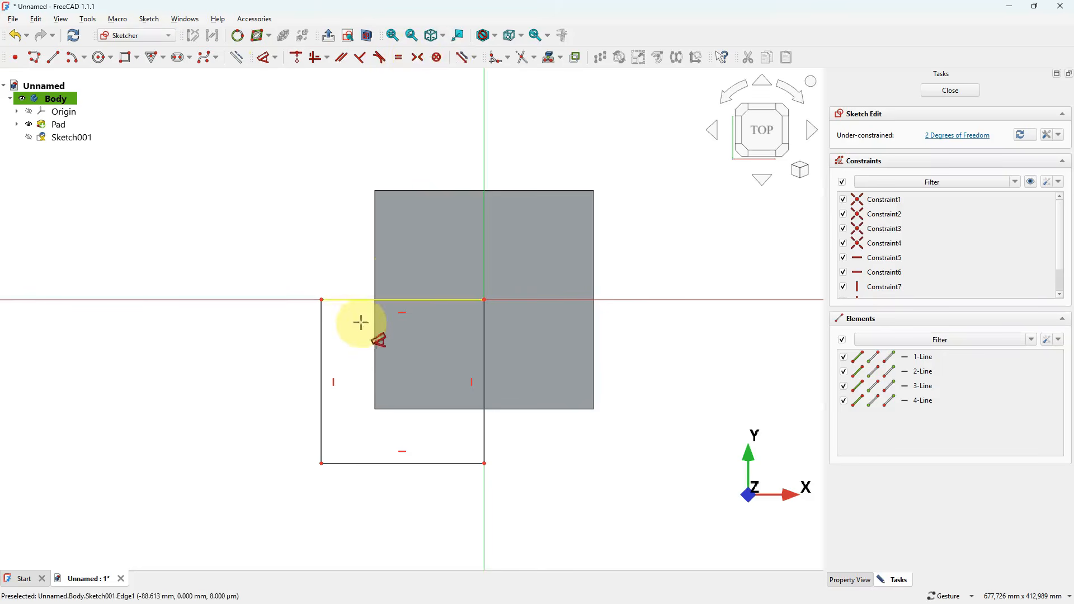
pyautogui.click(414, 305)
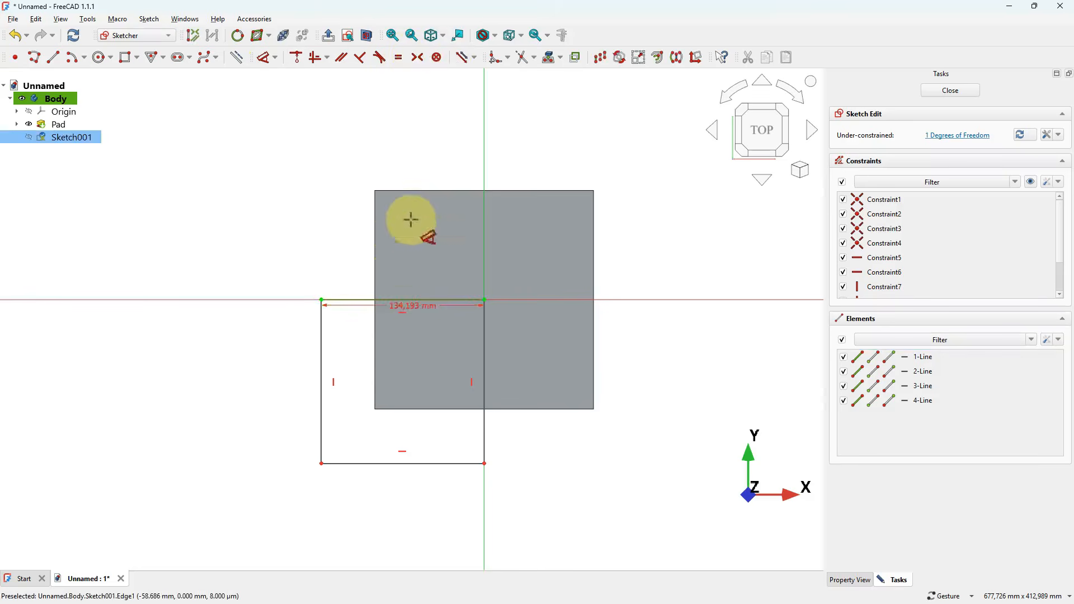
pyautogui.click(405, 123)
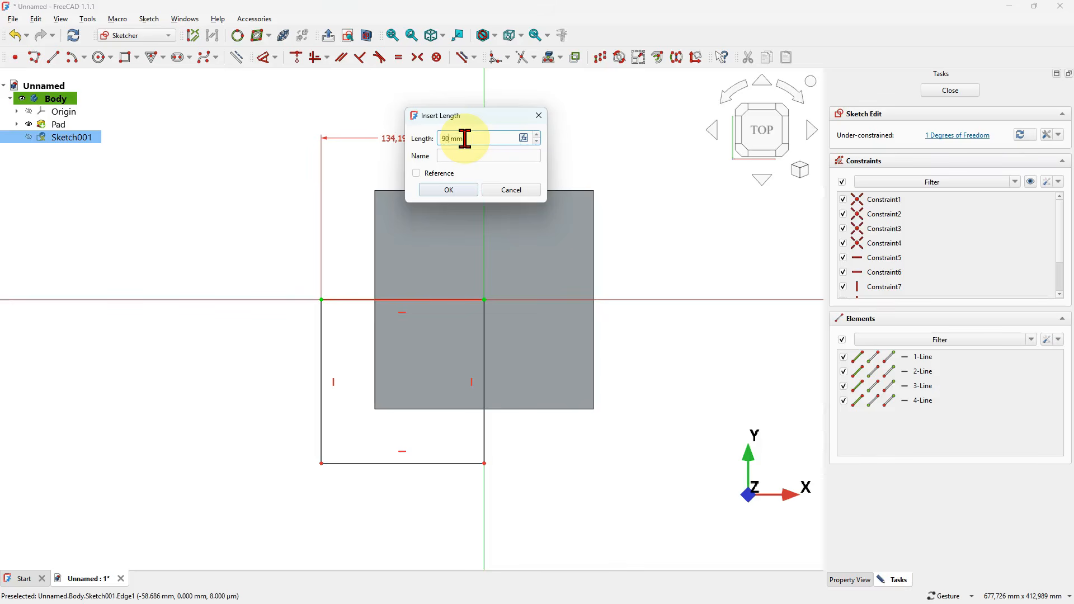
pyautogui.write('90')
pyautogui.press('Return')
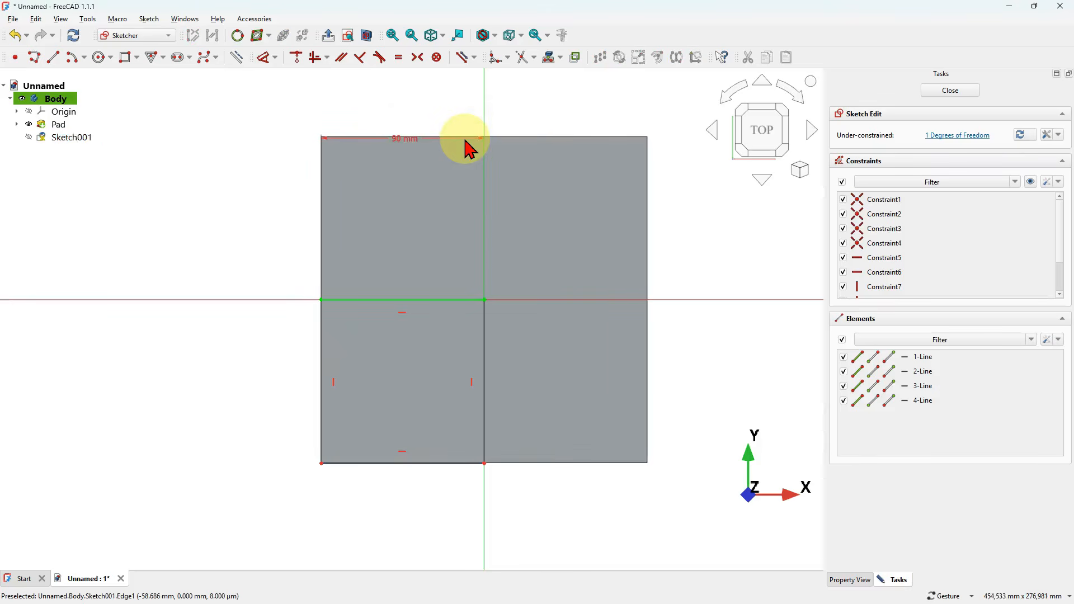
pyautogui.click(486, 378)
pyautogui.click(669, 381)
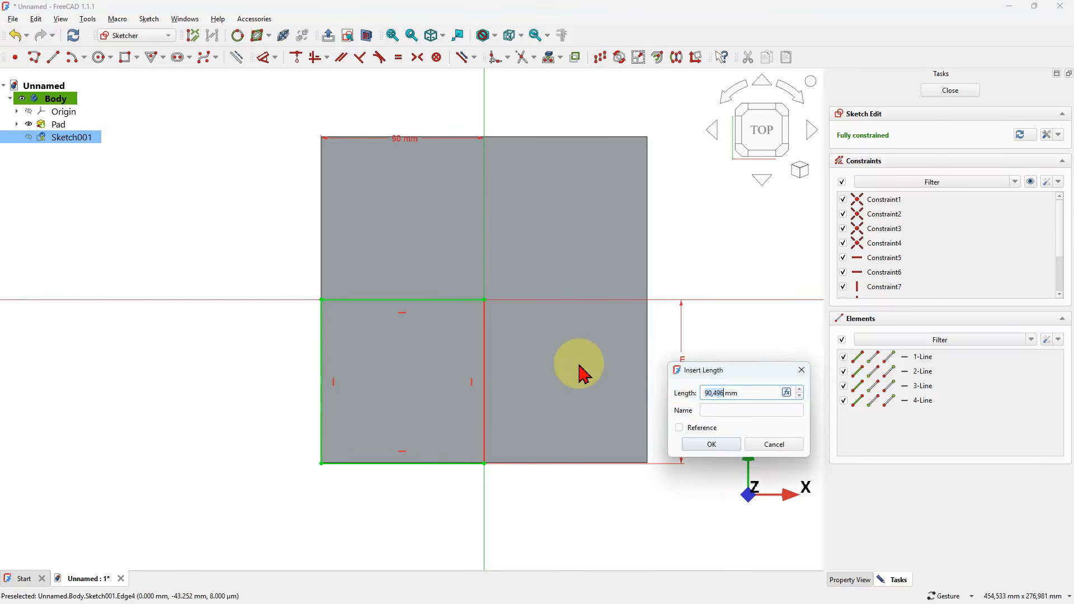
pyautogui.press('d')
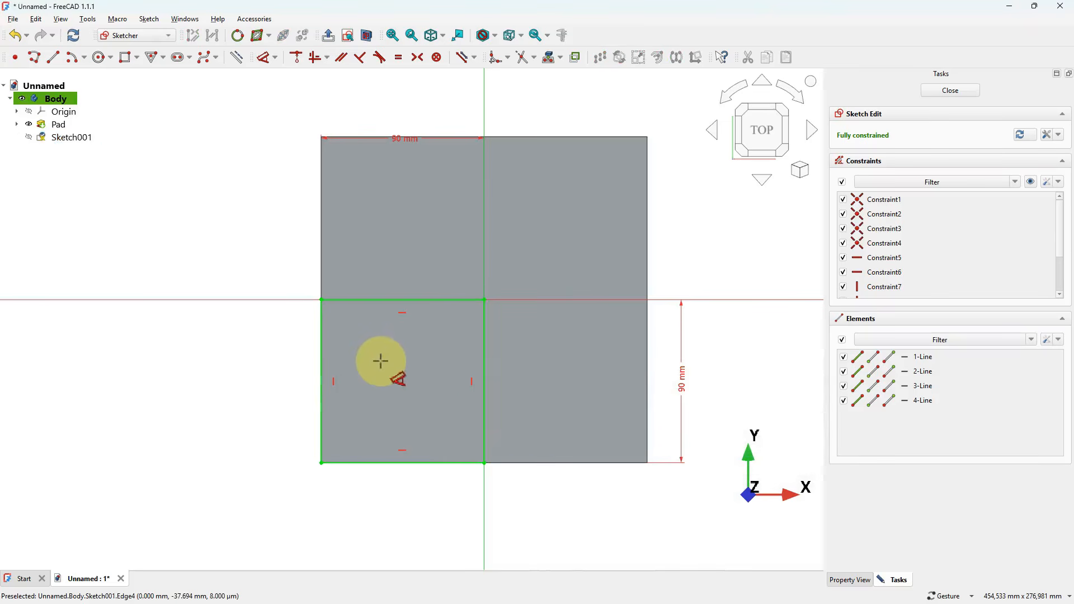
pyautogui.scroll(-3, 381, 362)
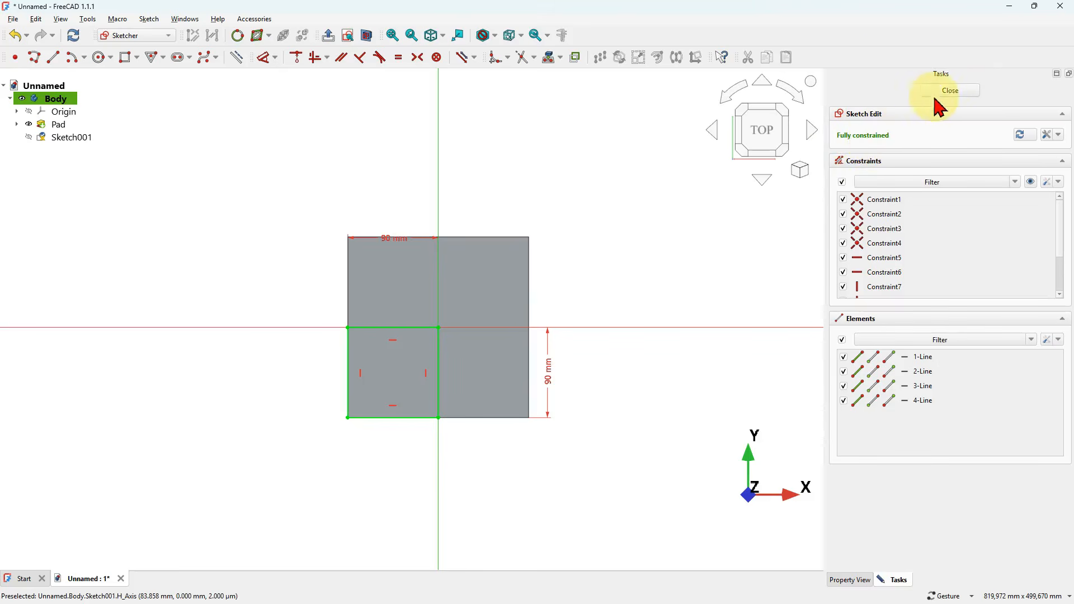
pyautogui.click(951, 91)
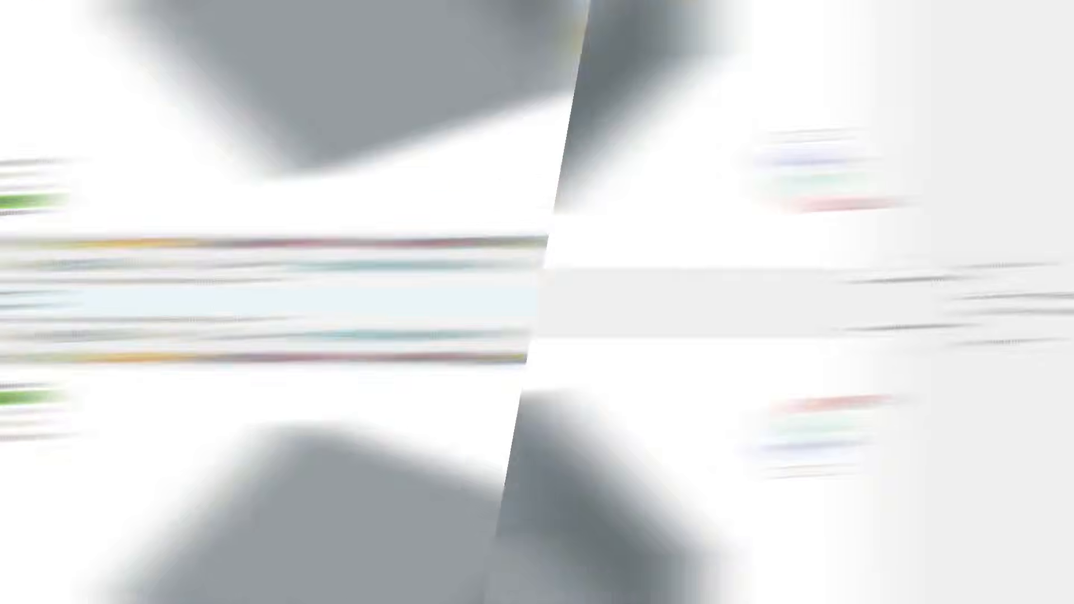
pyautogui.moveTo(593, 434); pyautogui.dragTo(577, 350)
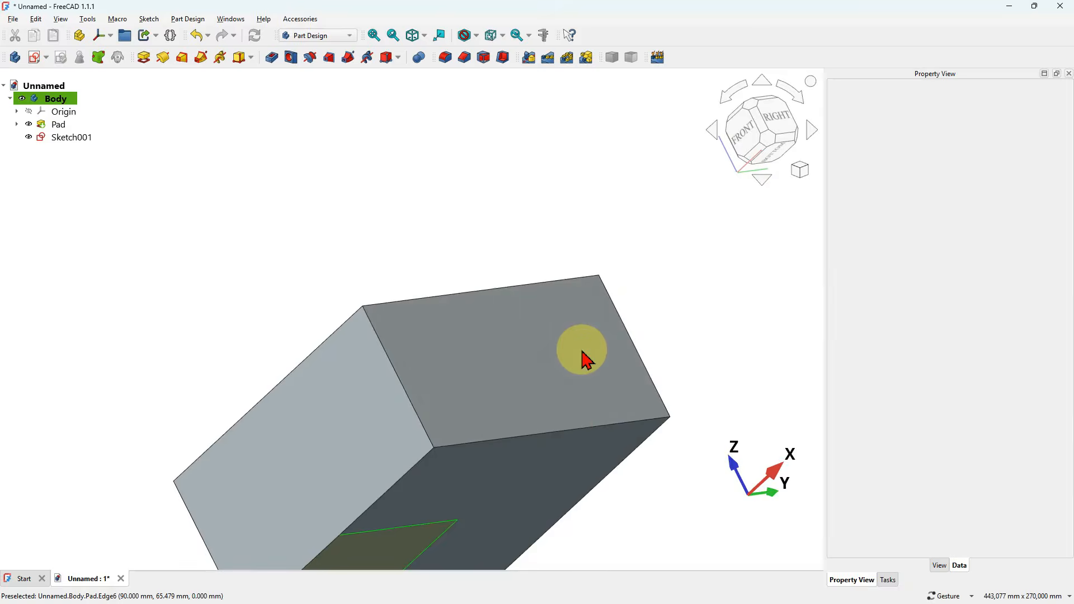
# - Reattach the 90 mm corner sketch from the XY base plane to the top face of the block
pyautogui.scroll(-2, 592, 144)
pyautogui.scroll(-3, 522, 304)
pyautogui.scroll(3, 523, 326)
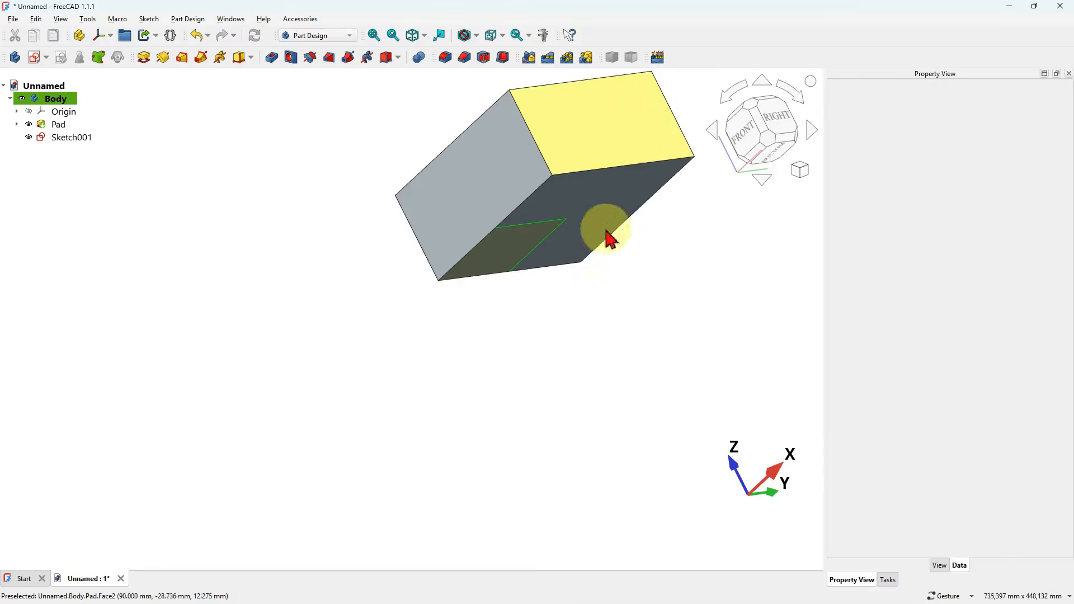
pyautogui.press('0')
pyautogui.scroll(1, 619, 300)
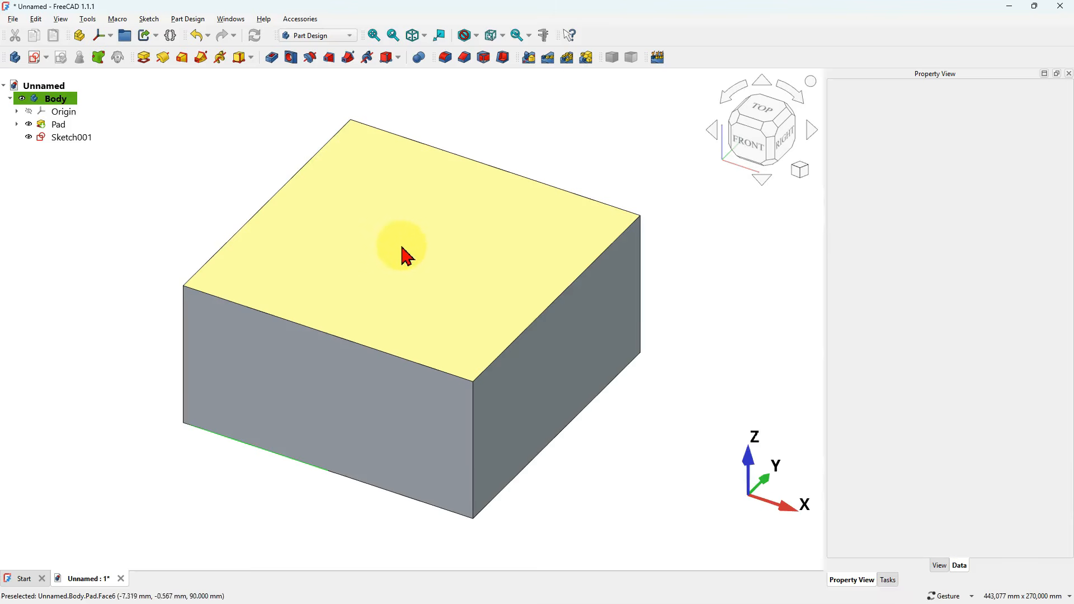
pyautogui.click(609, 115)
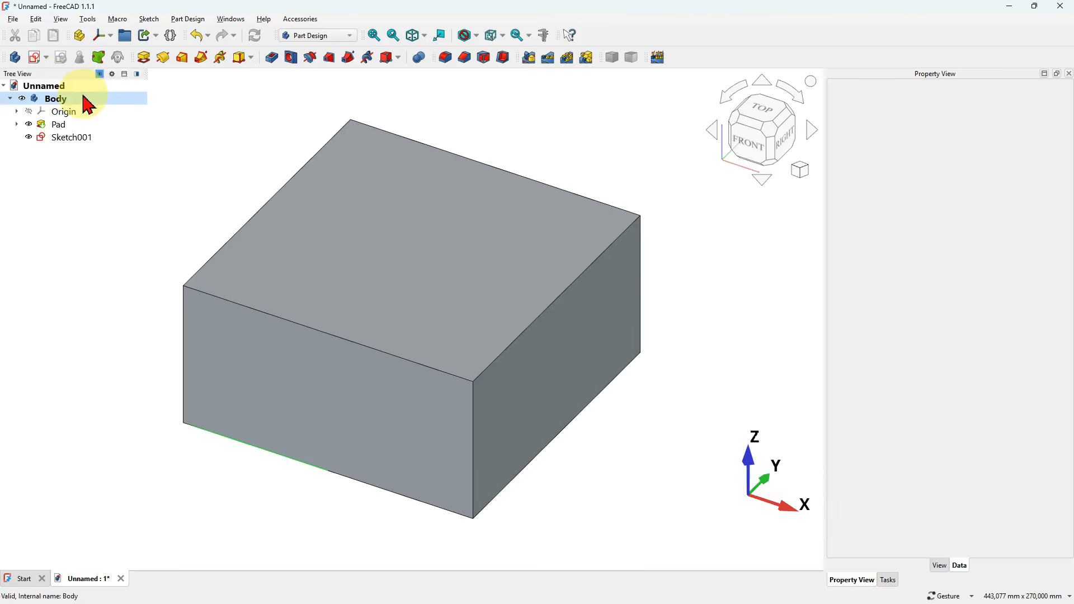
pyautogui.click(56, 99)
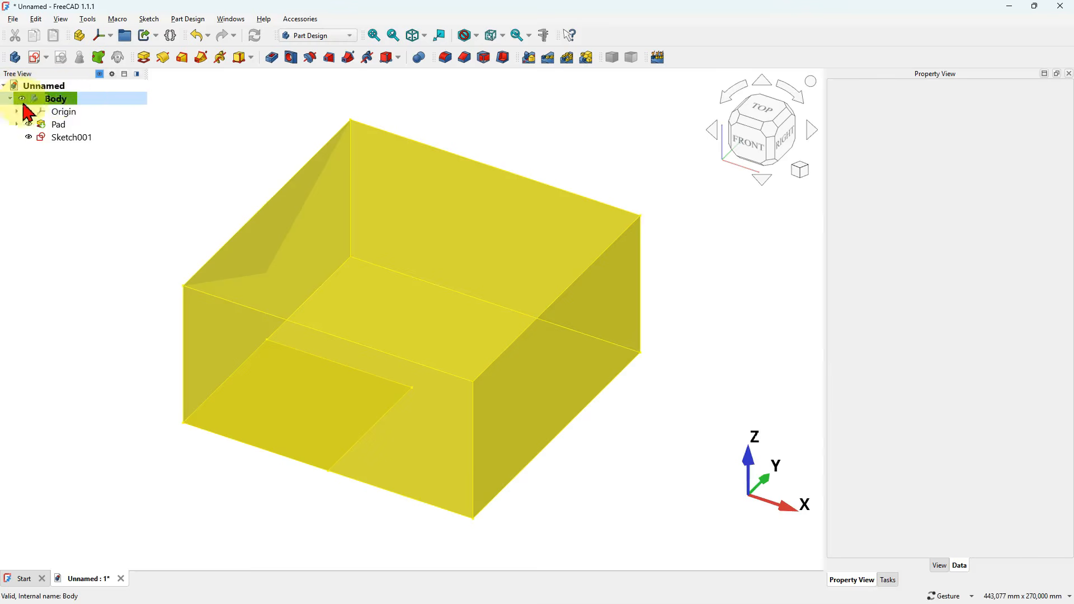
pyautogui.click(73, 138)
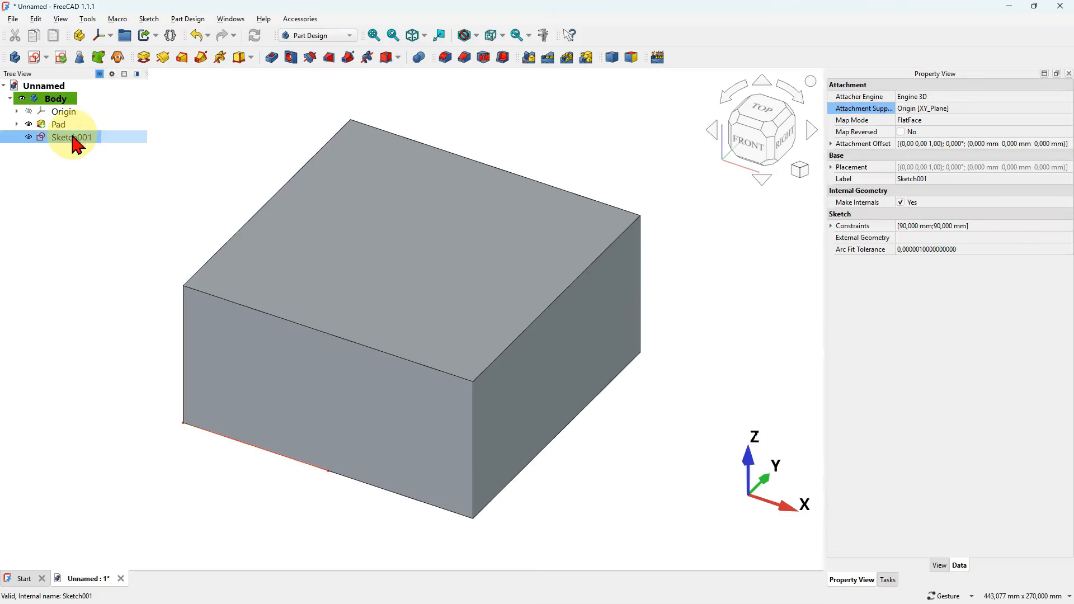
pyautogui.rightClick(76, 145)
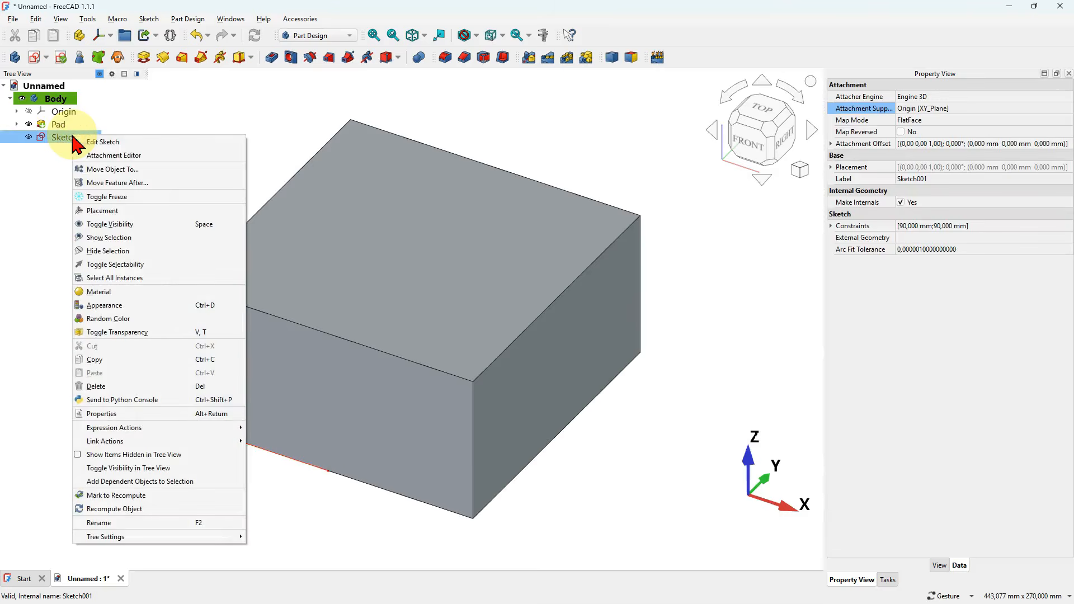
pyautogui.click(140, 157)
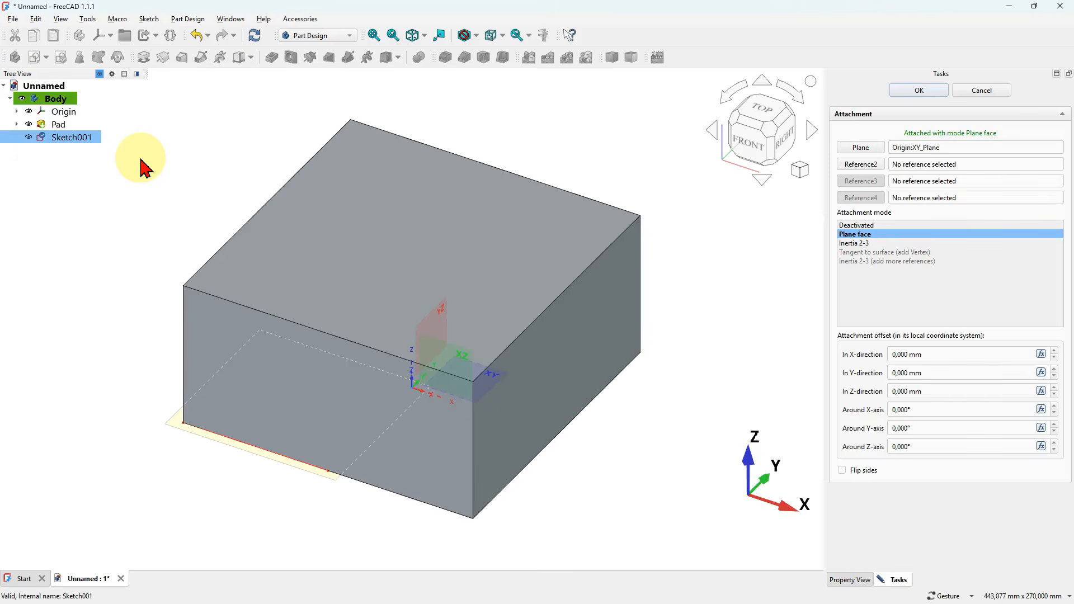
pyautogui.scroll(-3, 348, 162)
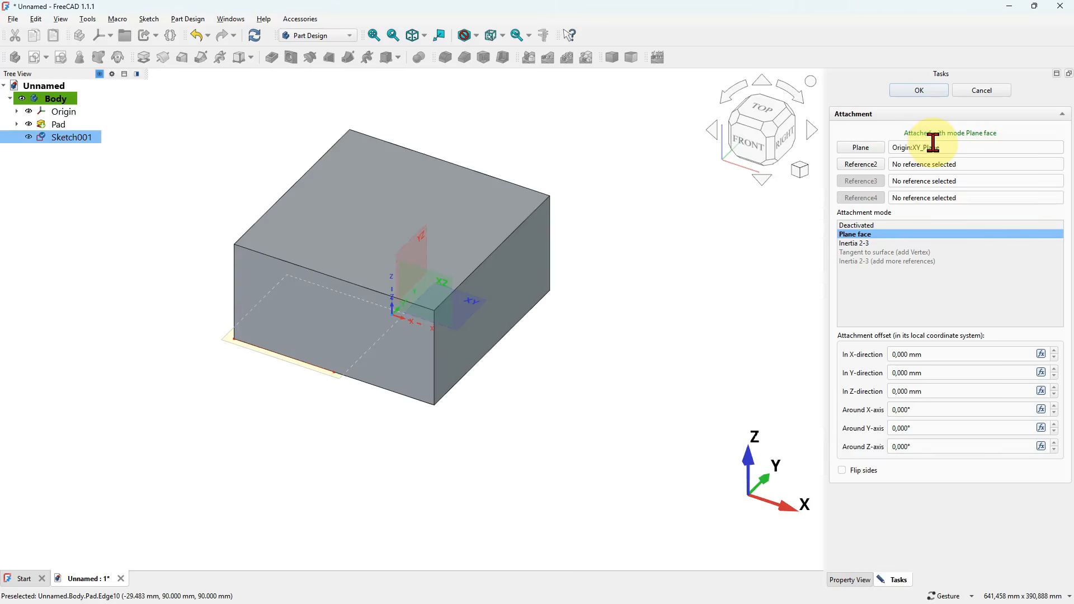
pyautogui.click(867, 148)
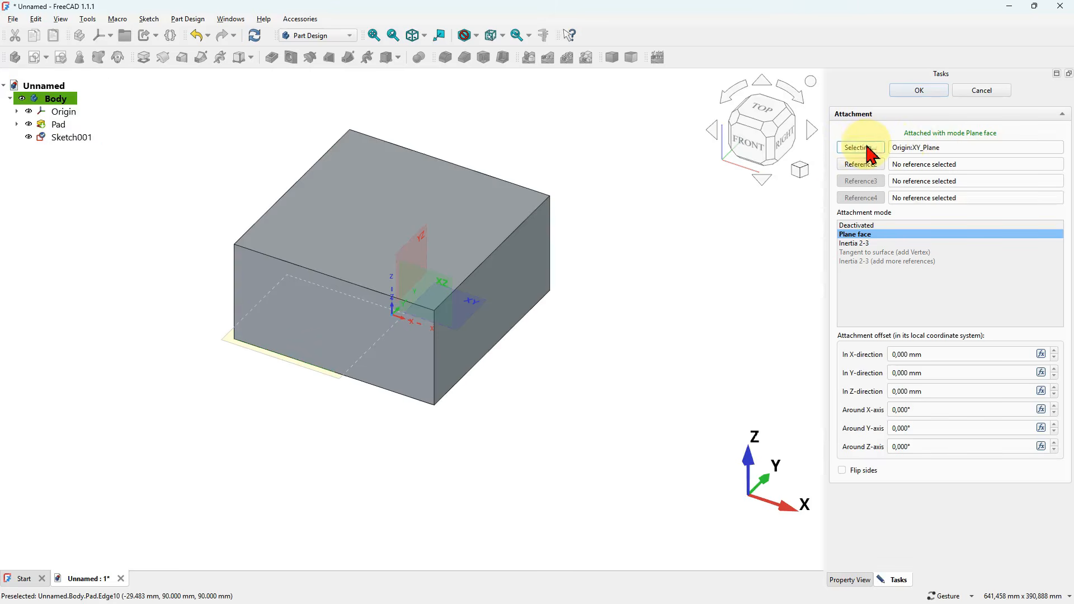
pyautogui.click(343, 202)
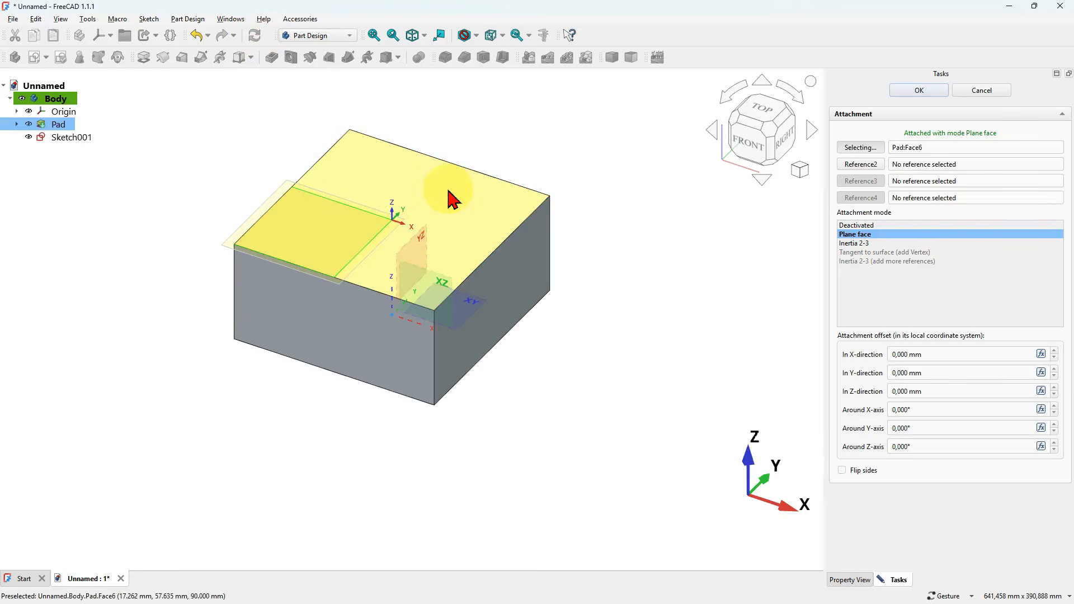
pyautogui.moveTo(499, 140); pyautogui.dragTo(520, 152)
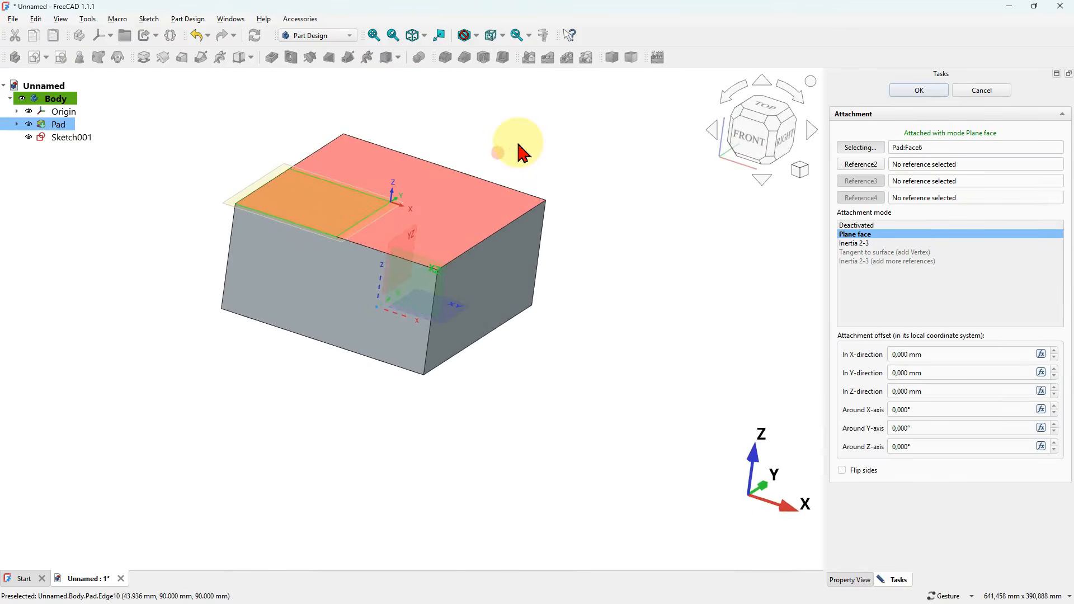
pyautogui.click(929, 90)
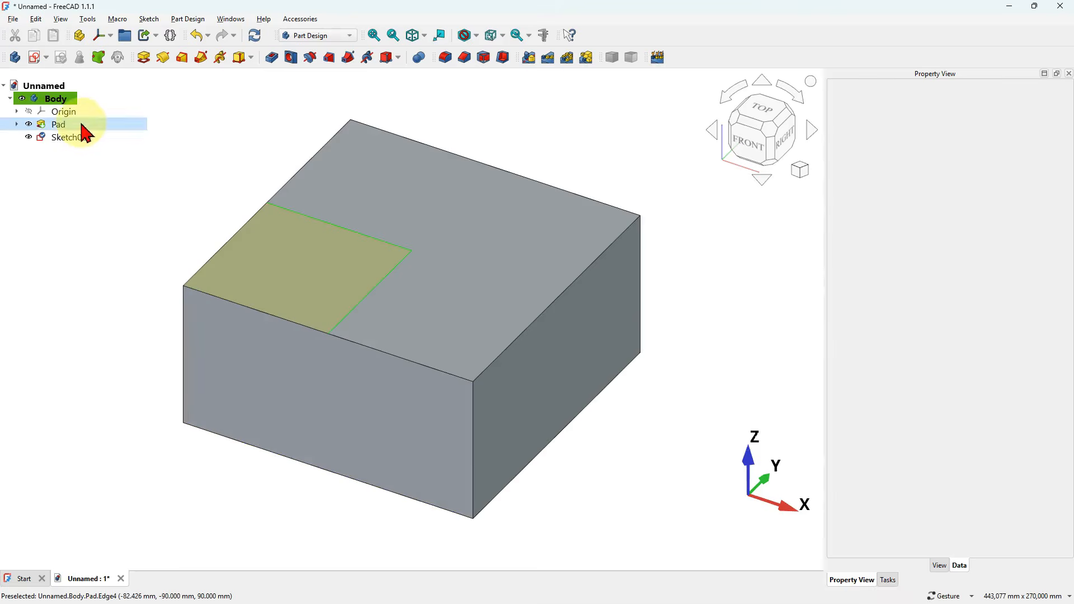
# - Pad the corner sketch upward from the block's top face to a length of 120 mm
pyautogui.click(68, 139)
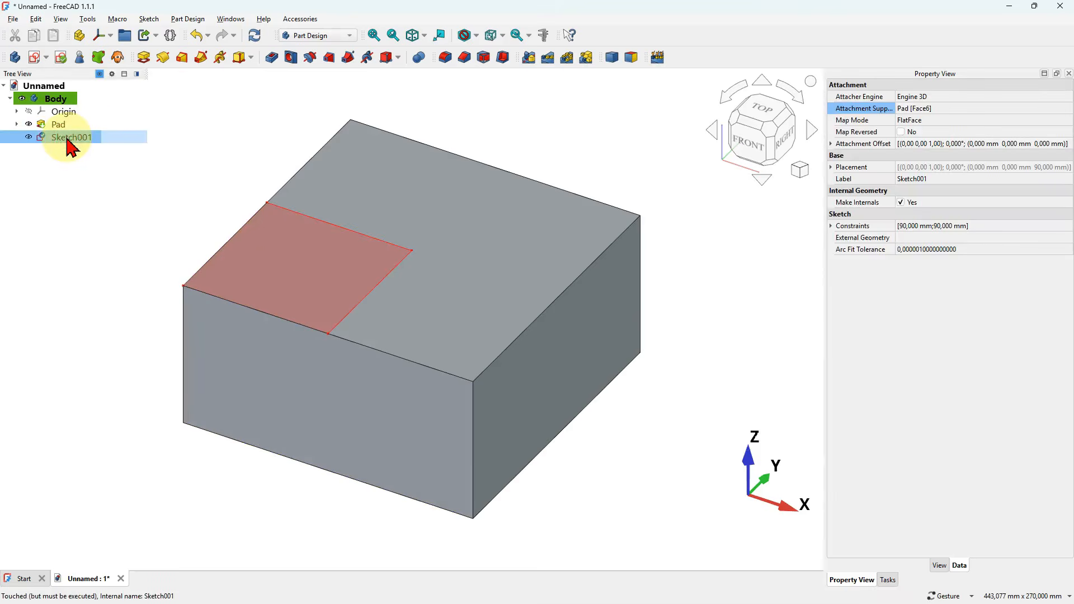
pyautogui.click(145, 60)
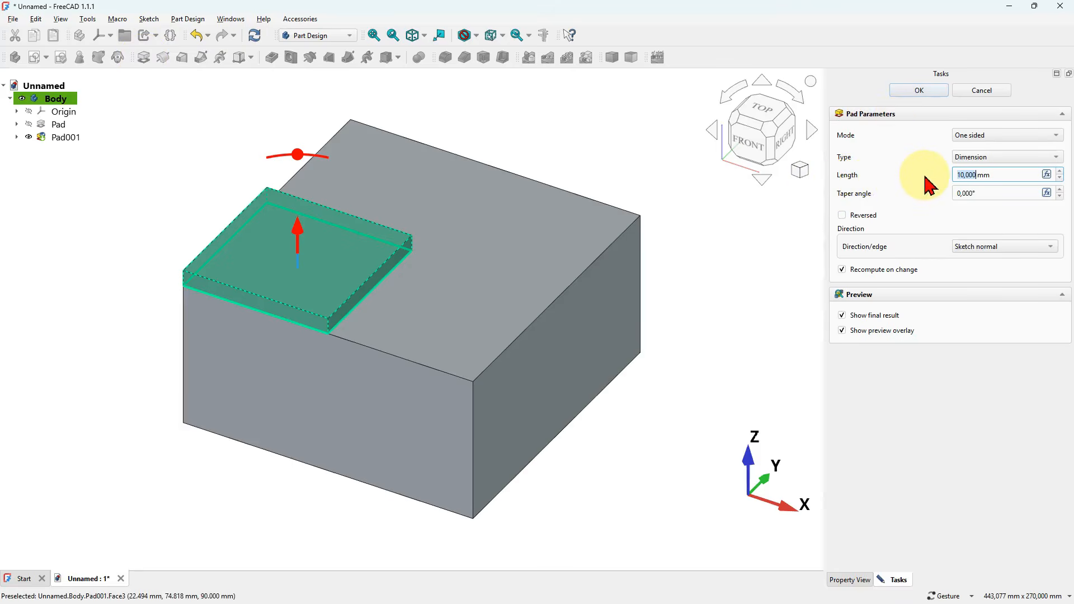
pyautogui.moveTo(999, 174); pyautogui.dragTo(909, 173)
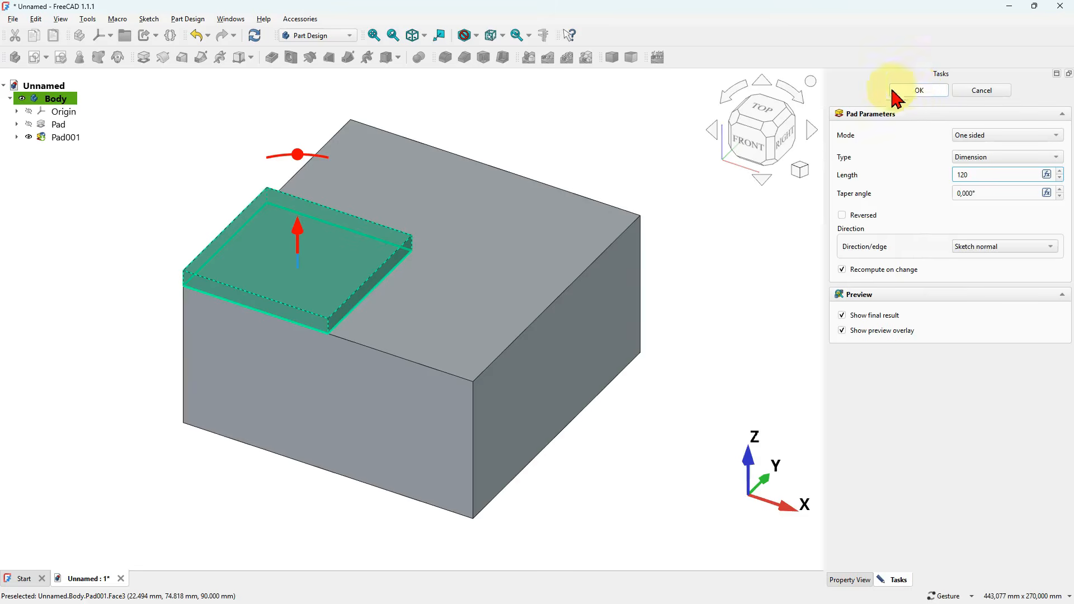
pyautogui.click(721, 229)
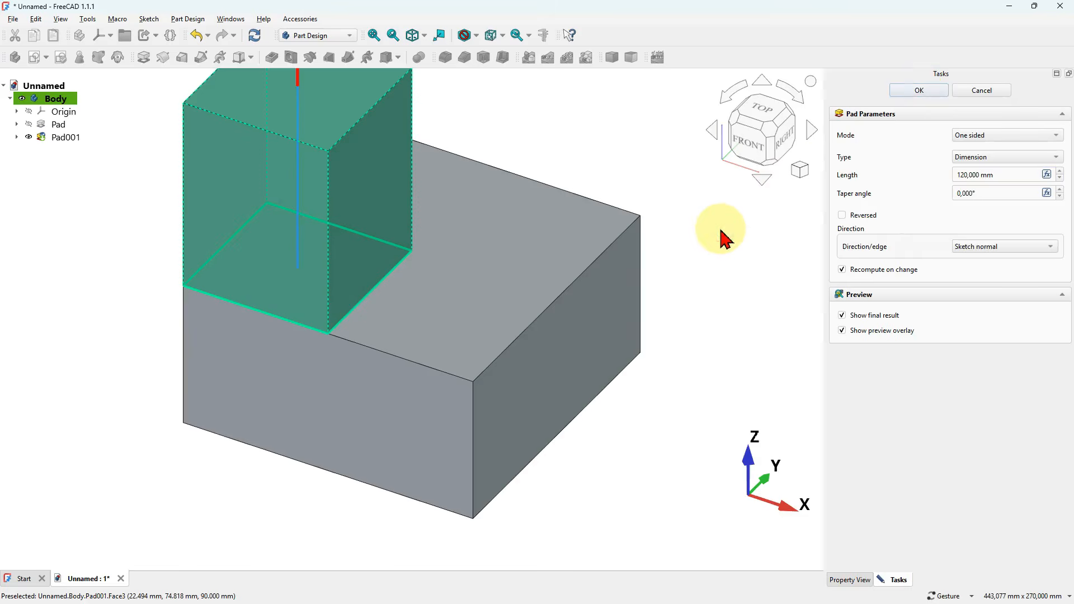
pyautogui.click(922, 91)
pyautogui.scroll(-3, 617, 311)
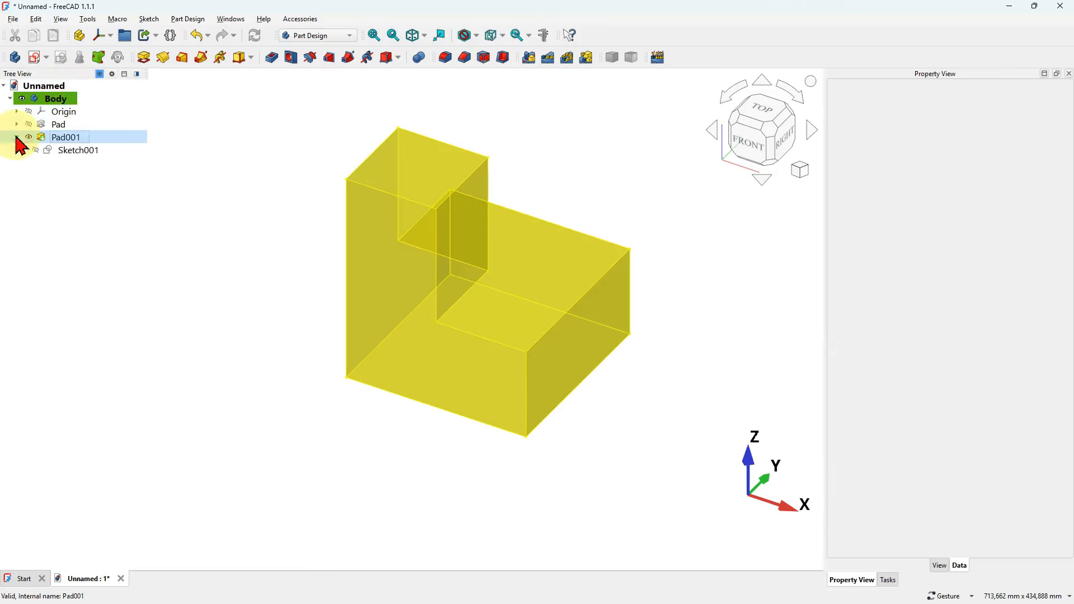
# - Paste a visible copy of the corner sketch, without its dependencies, and move it into the body
pyautogui.click(90, 157)
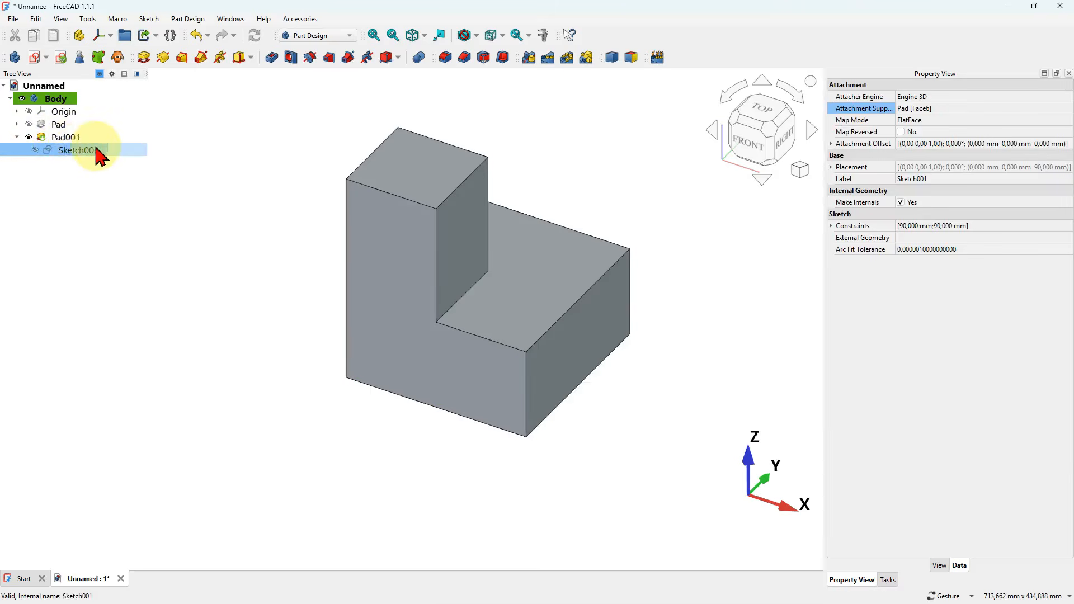
pyautogui.hotkey('ctrl', 'e')
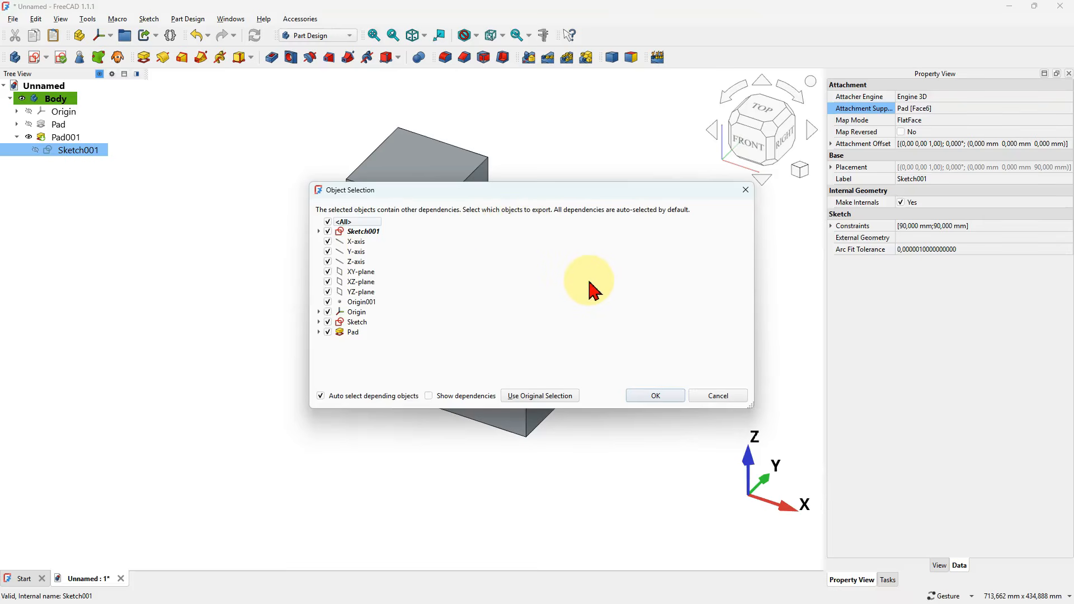
pyautogui.click(552, 398)
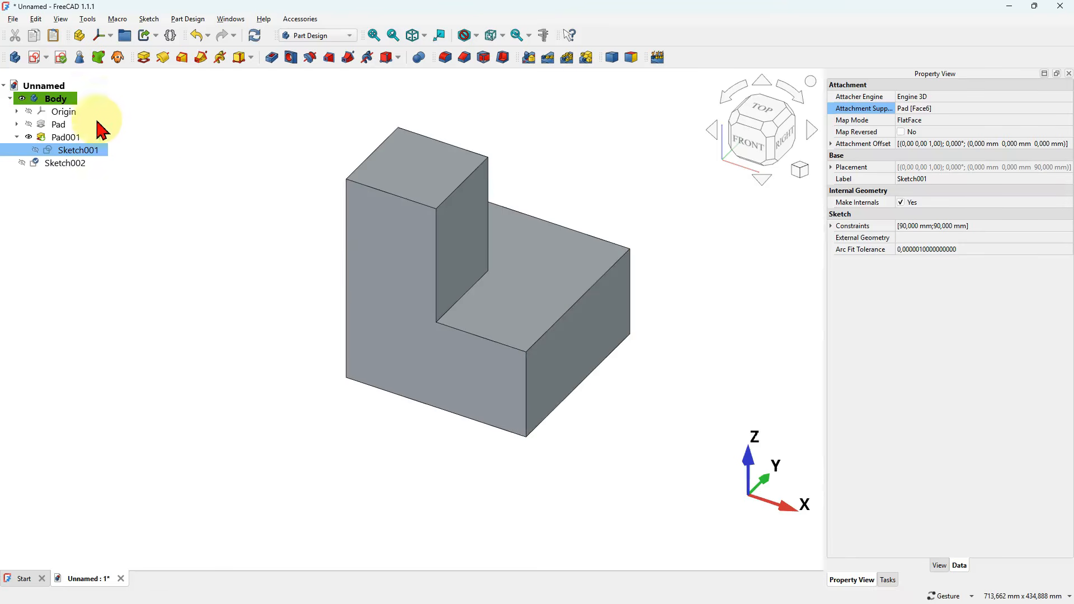
pyautogui.click(70, 168)
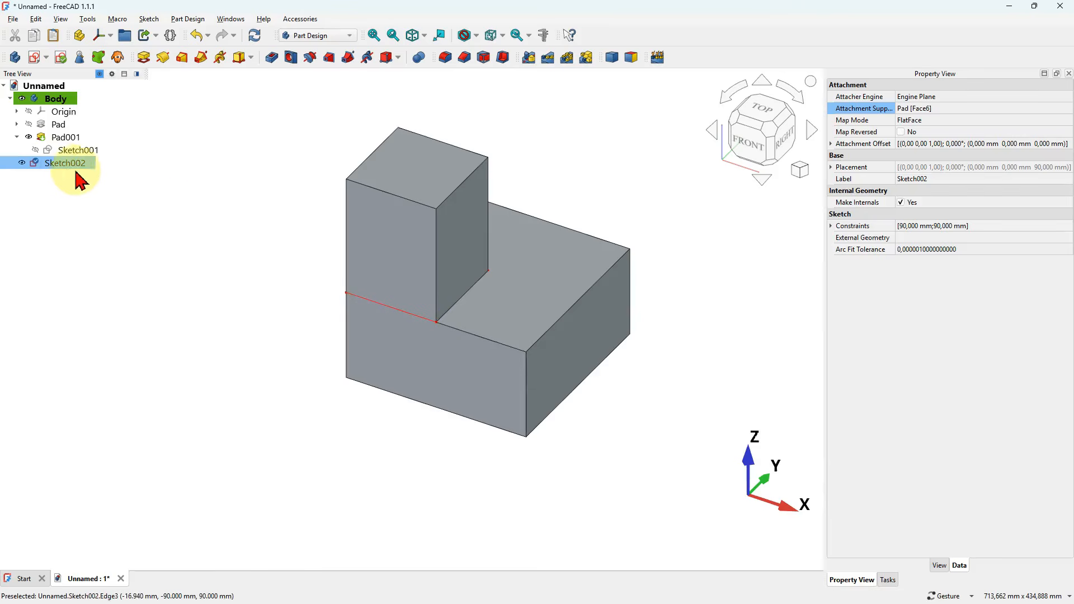
pyautogui.moveTo(56, 168)
pyautogui.mouseDown()
pyautogui.moveTo(48, 163)
pyautogui.moveTo(150, 152)
pyautogui.moveTo(88, 104)
pyautogui.mouseUp()
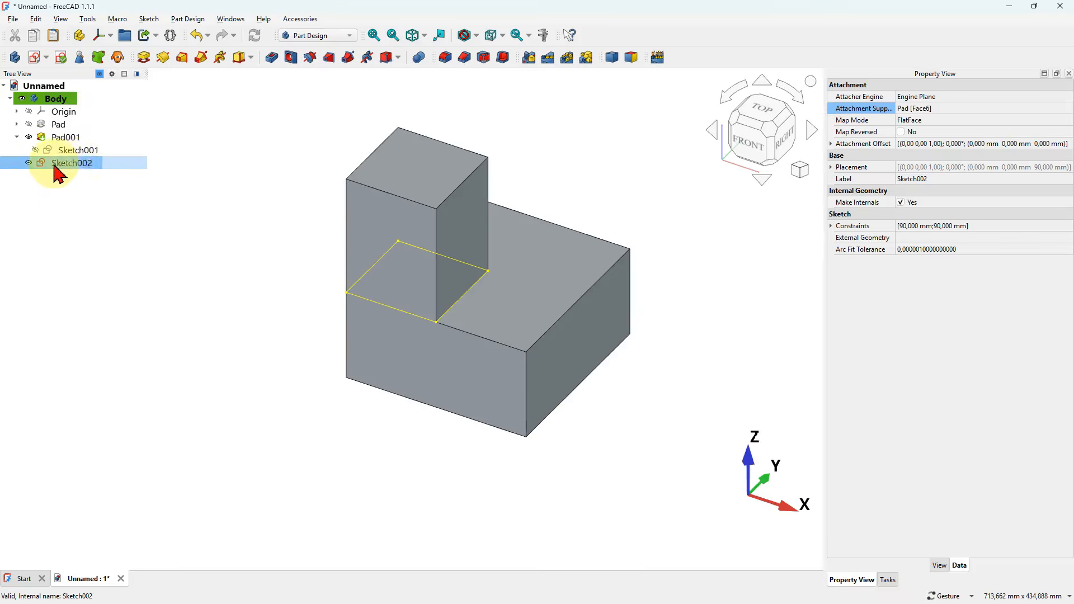
# - Attach the copied sketch tangent to the block's top face, using that face's corner at positive X and Y as the second reference
pyautogui.rightClick(84, 167)
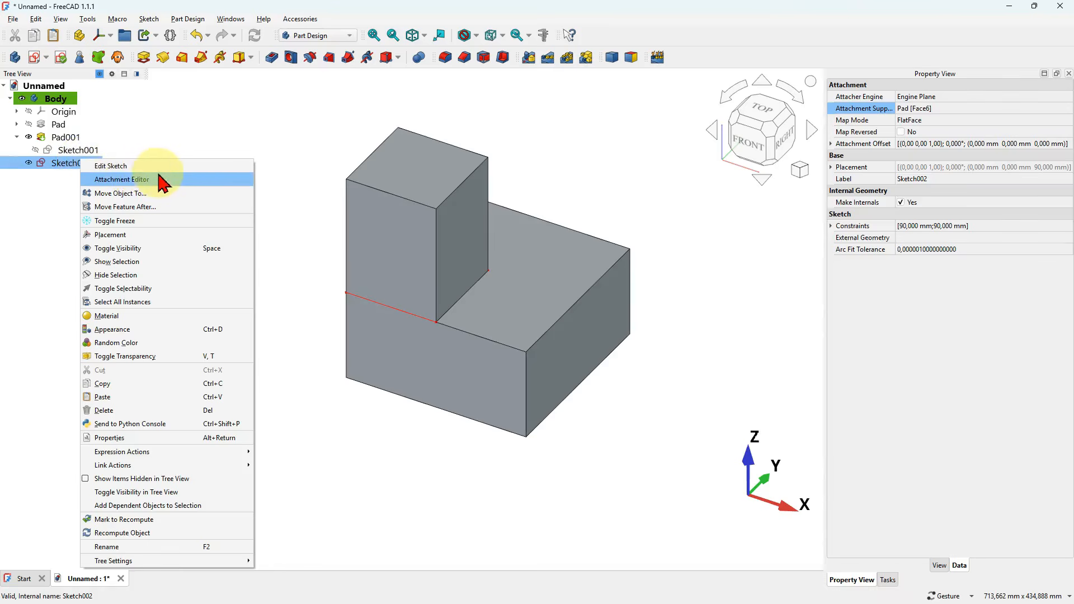
pyautogui.click(180, 181)
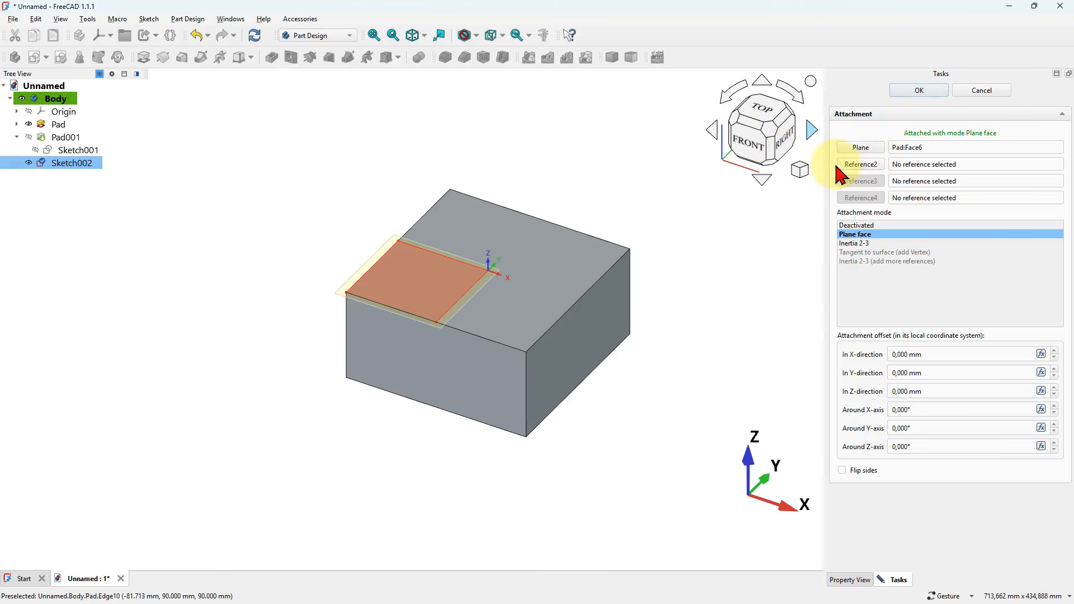
pyautogui.click(865, 165)
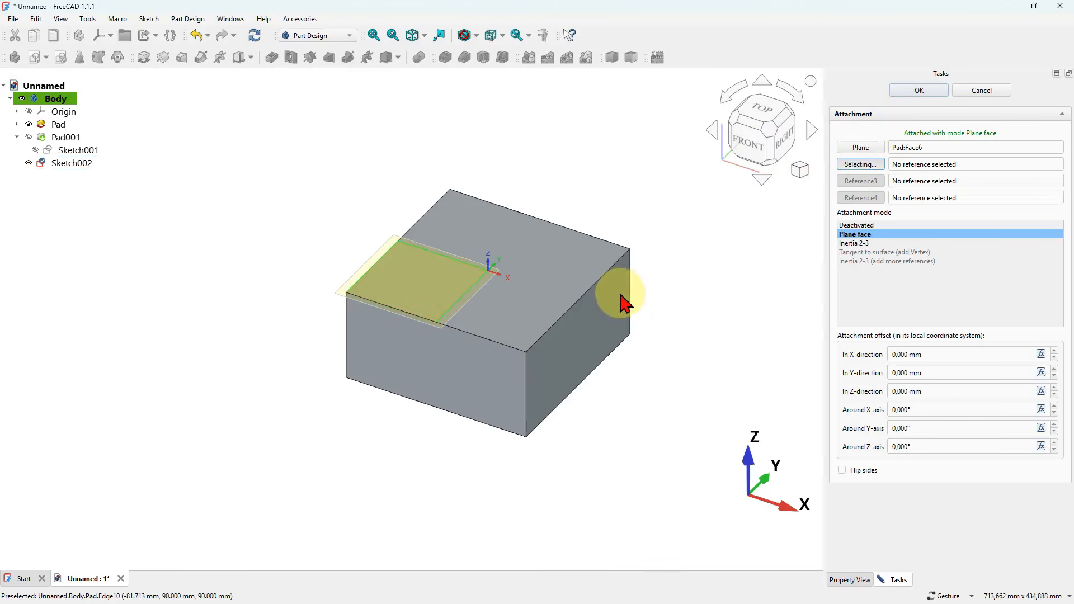
pyautogui.click(631, 250)
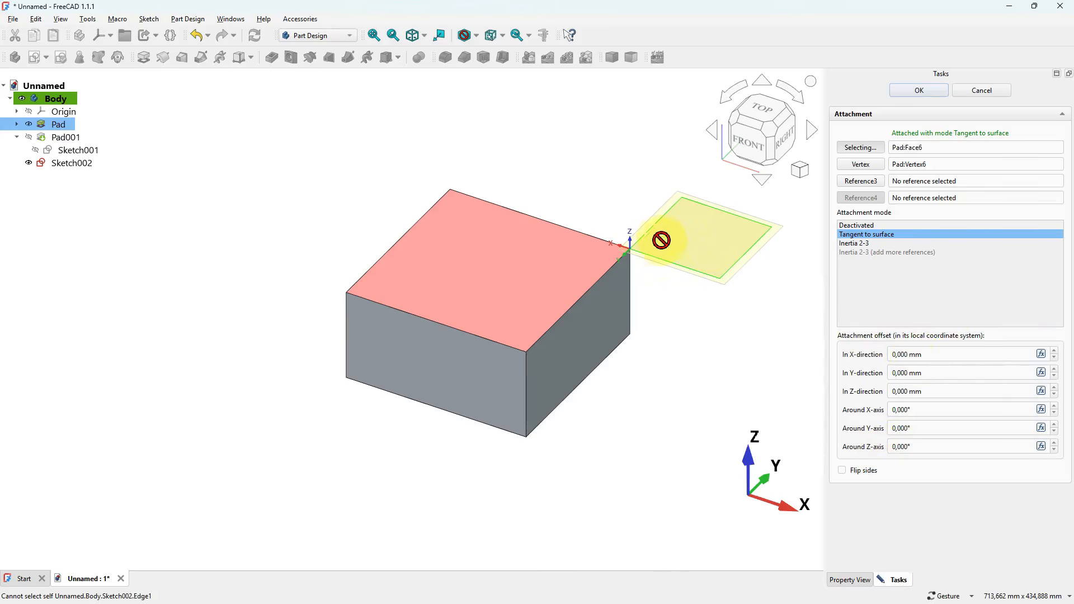
pyautogui.scroll(5, 661, 236)
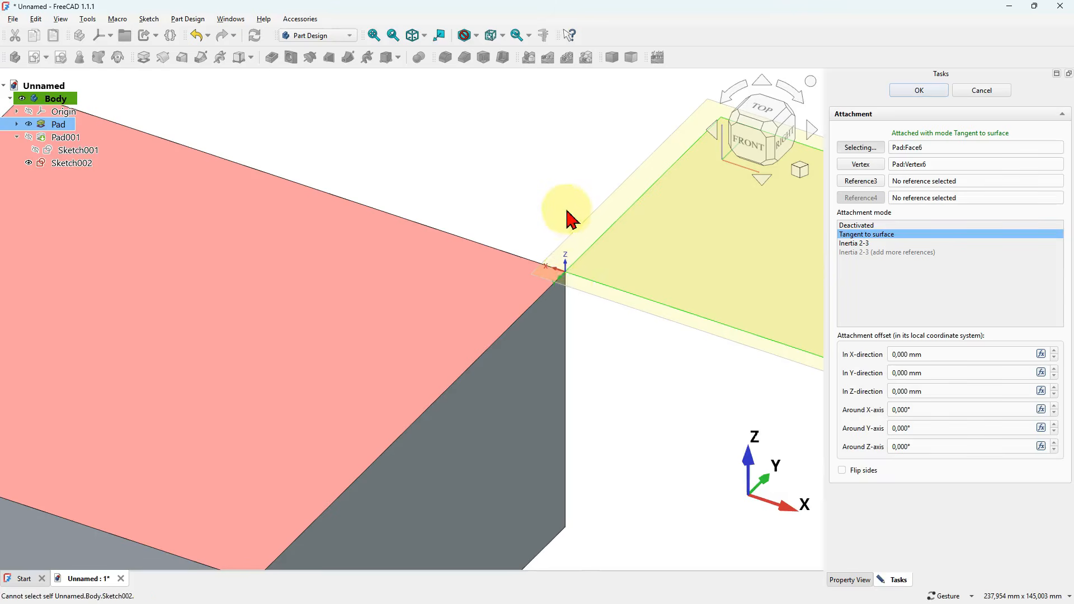
pyautogui.scroll(-5, 572, 320)
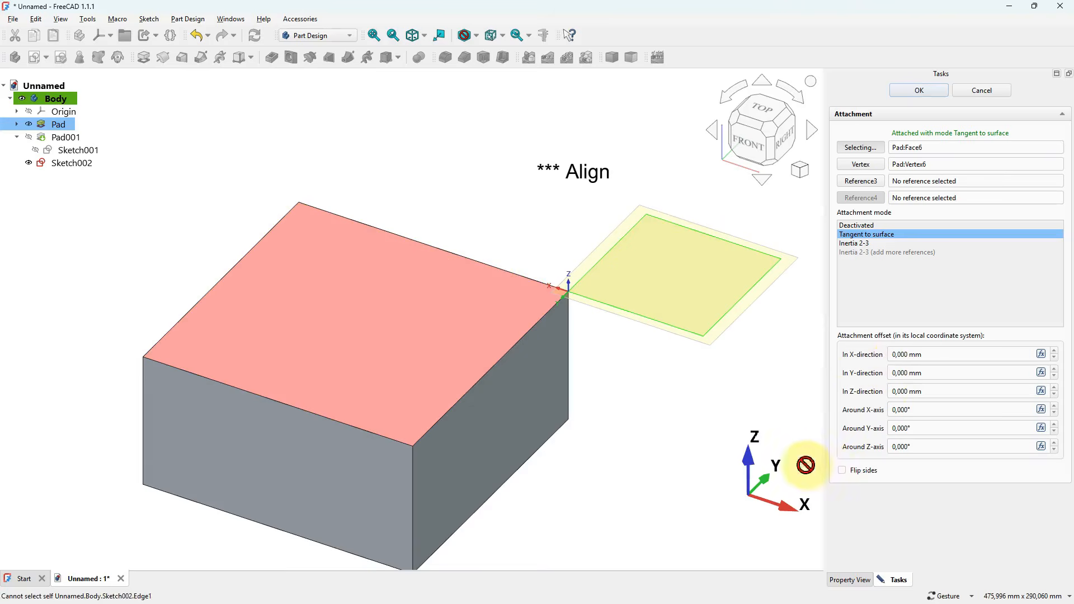
# - Try a 90° attachment rotation around the Z-axis, set it to 180° instead, and accept the copied sketch's attachment
pyautogui.click(940, 444)
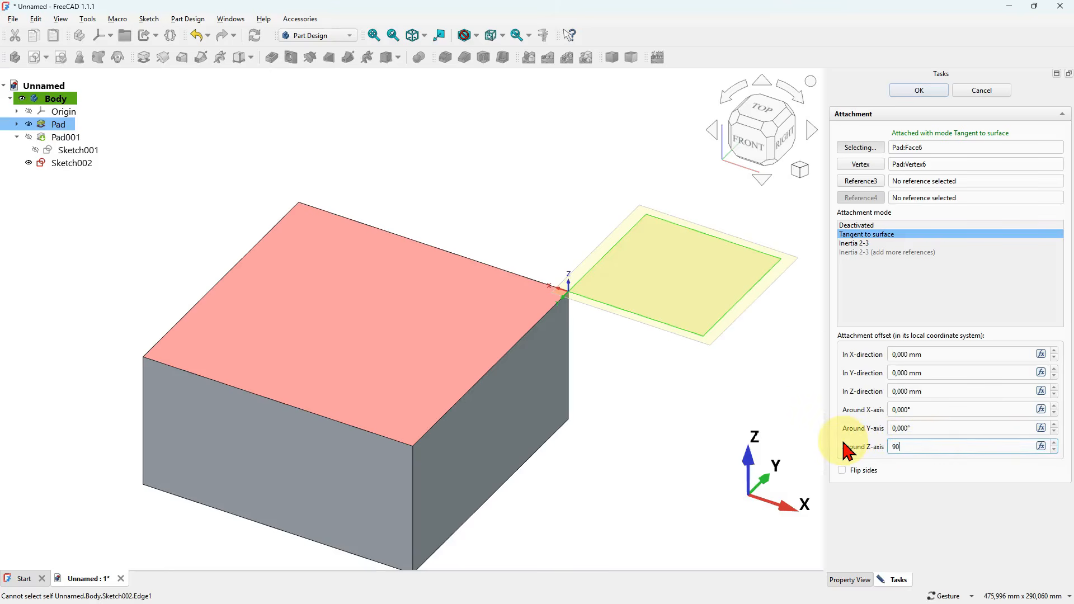
pyautogui.click(670, 386)
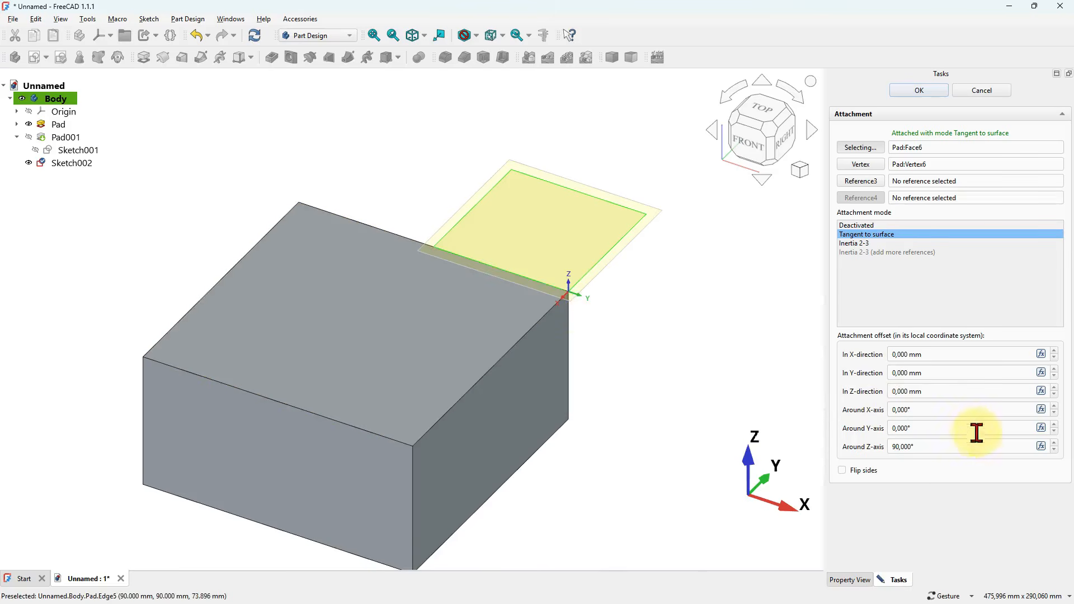
pyautogui.moveTo(937, 446); pyautogui.dragTo(856, 447)
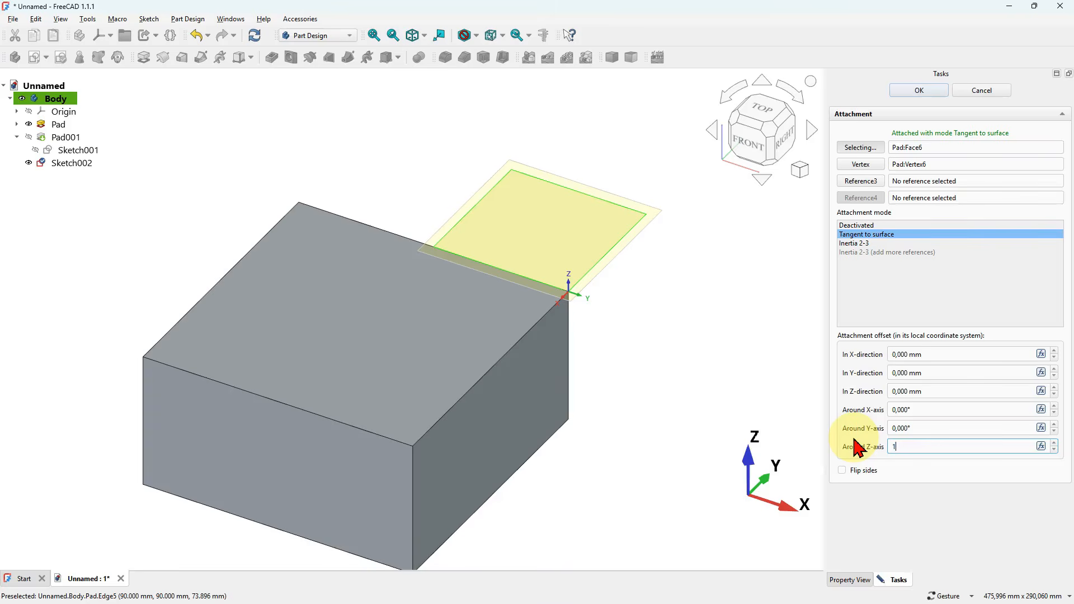
pyautogui.click(665, 291)
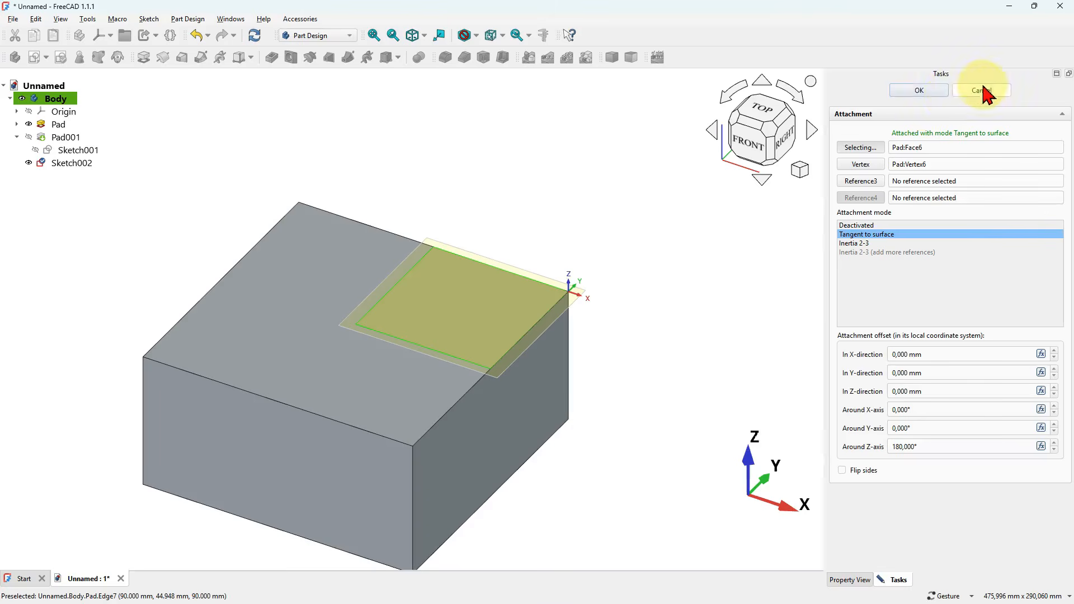
pyautogui.click(912, 92)
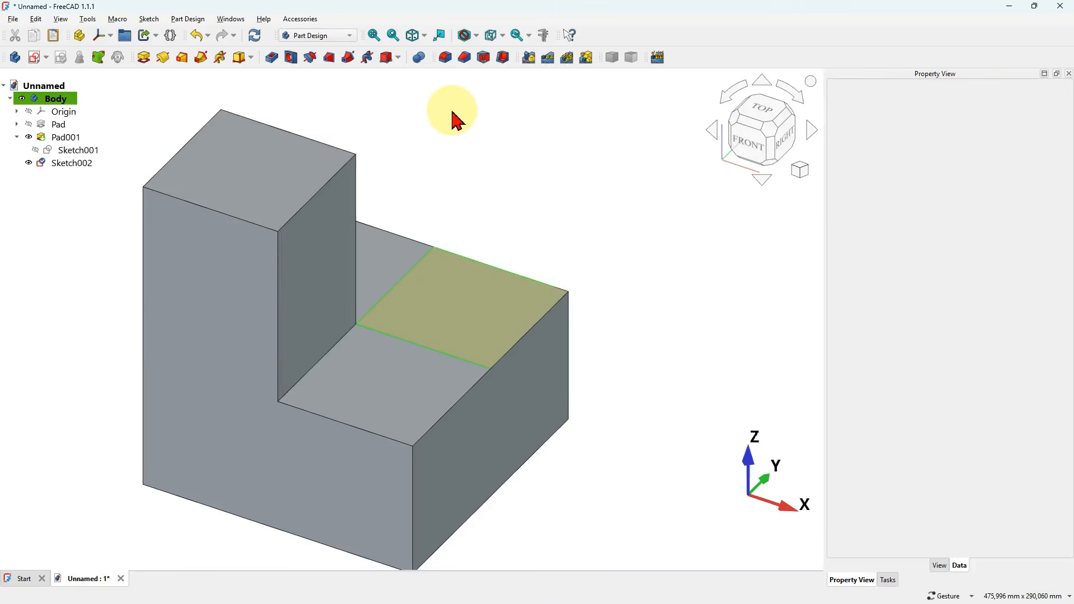
# - Pad the copied corner sketch upward from the base's top face to a length of 50 mm
pyautogui.click(64, 166)
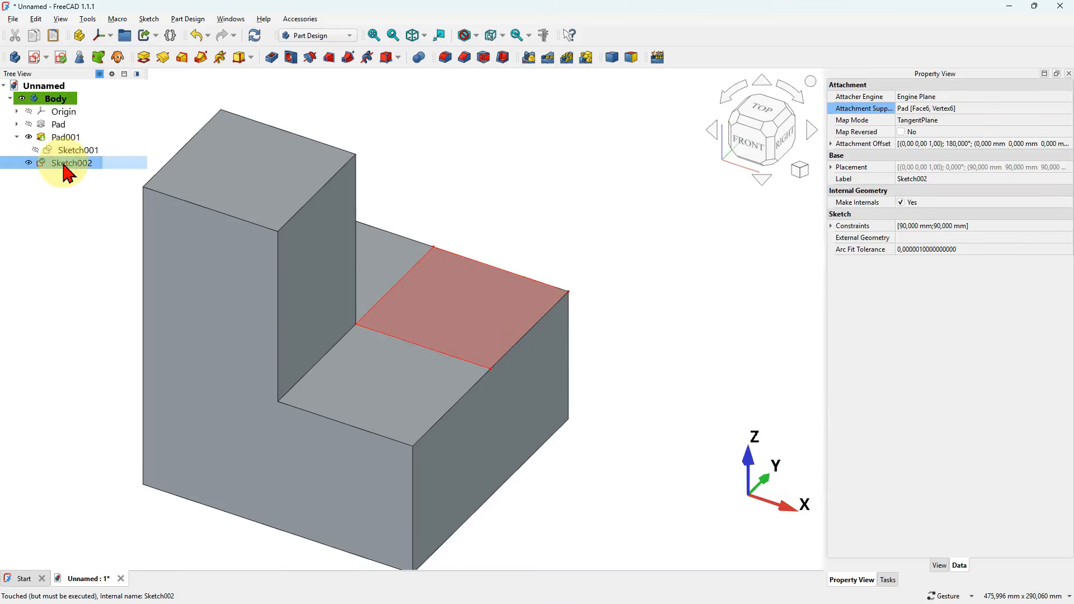
pyautogui.click(144, 58)
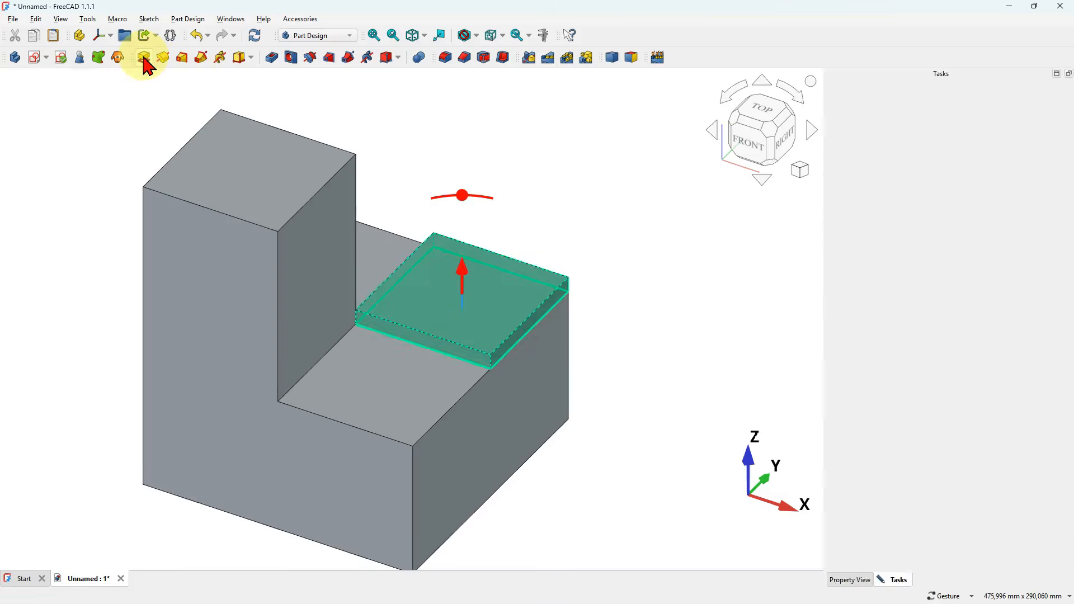
pyautogui.scroll(-2, 552, 197)
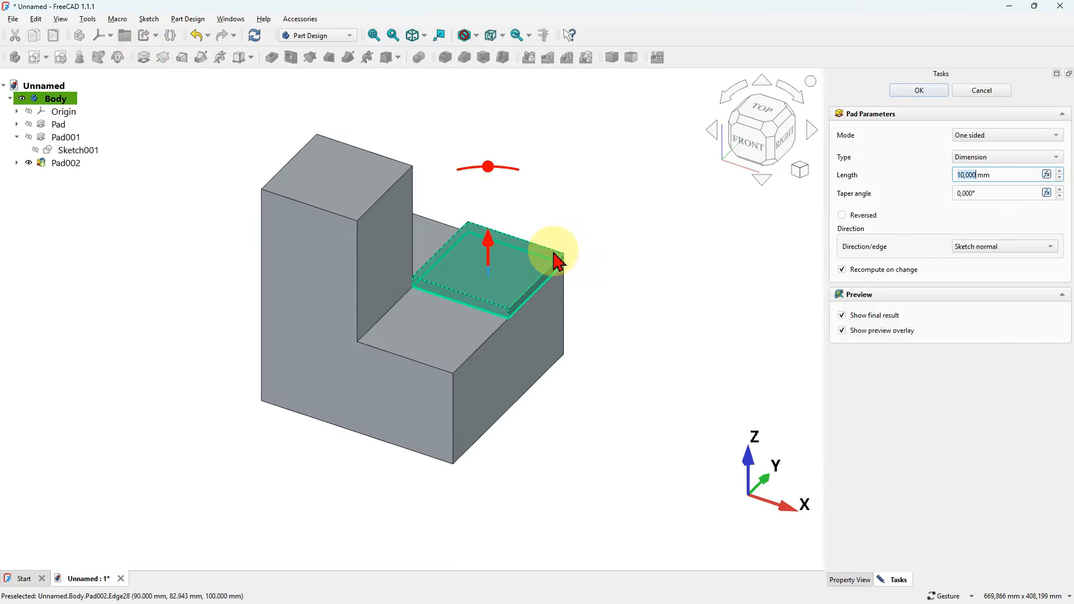
pyautogui.moveTo(1012, 173); pyautogui.dragTo(932, 172)
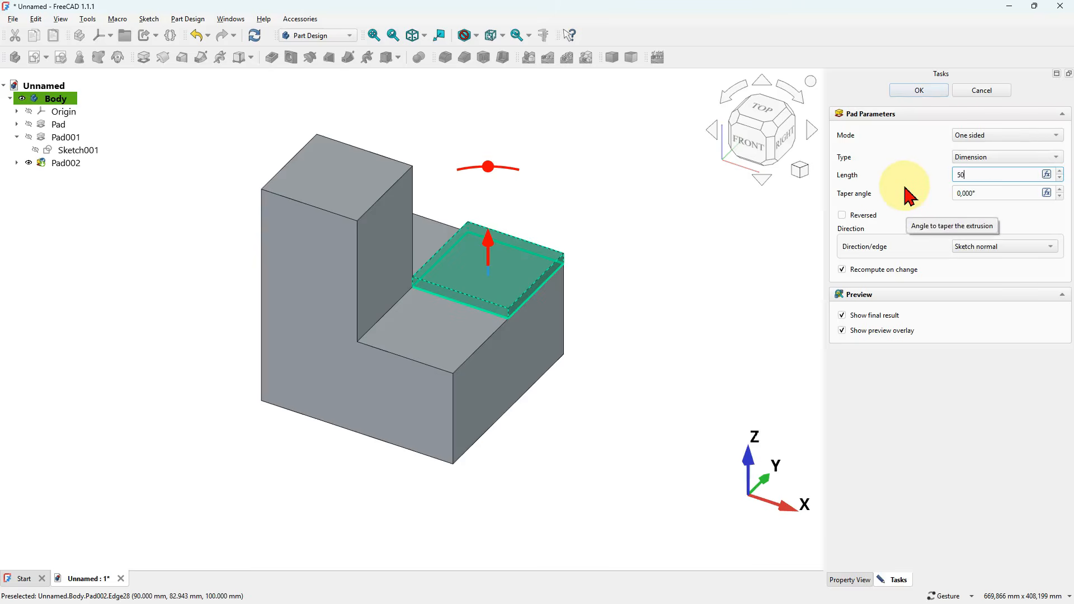
pyautogui.click(620, 228)
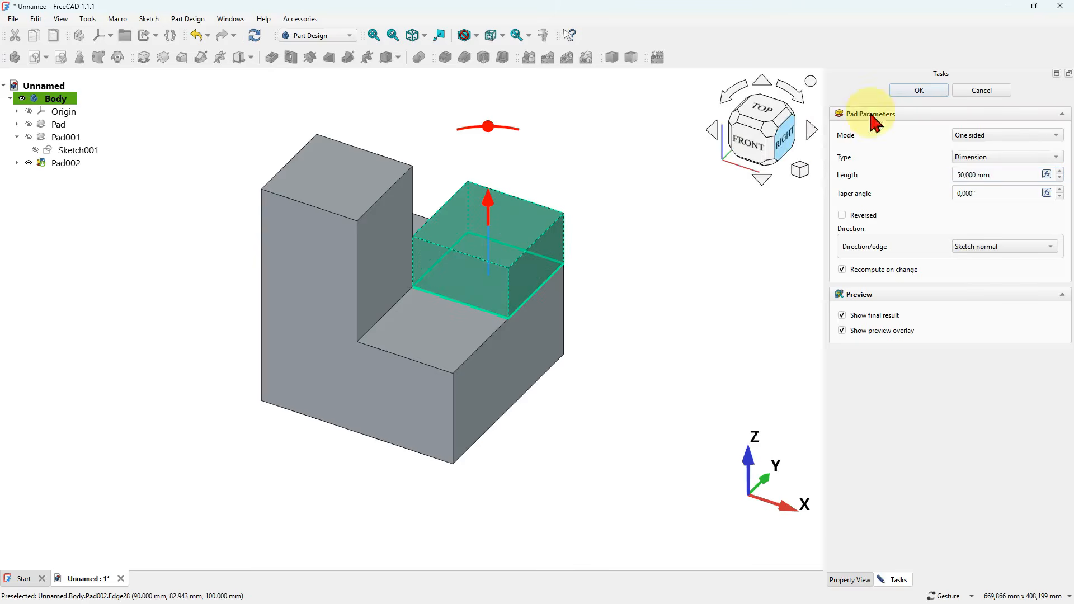
pyautogui.click(919, 93)
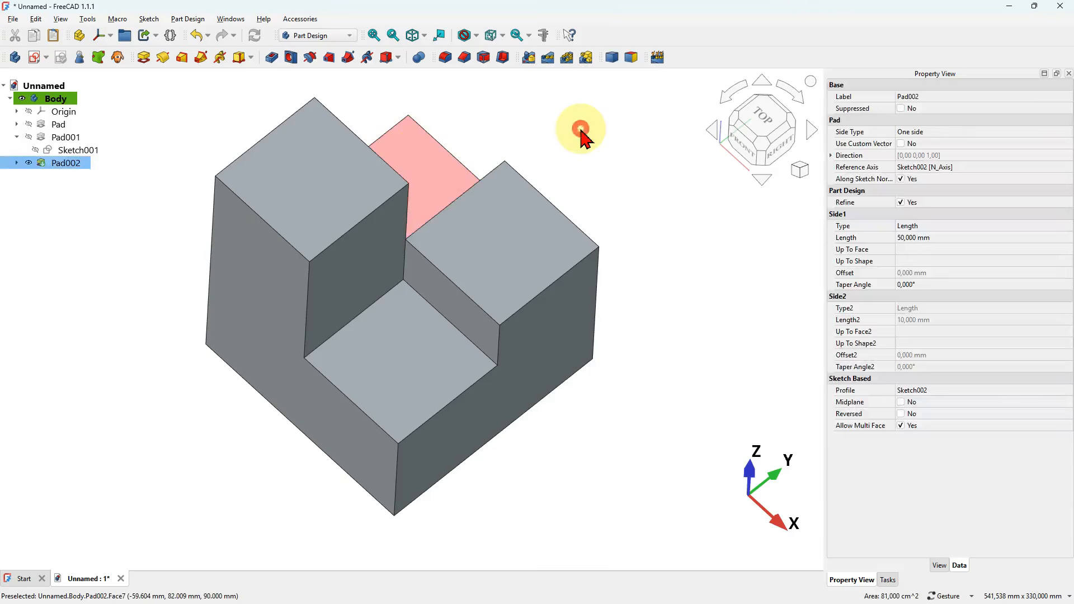
# - Pad the remaining base top face at the negative X, positive Y corner directly to a length of 170 mm and restore the isometric view
pyautogui.click(428, 160)
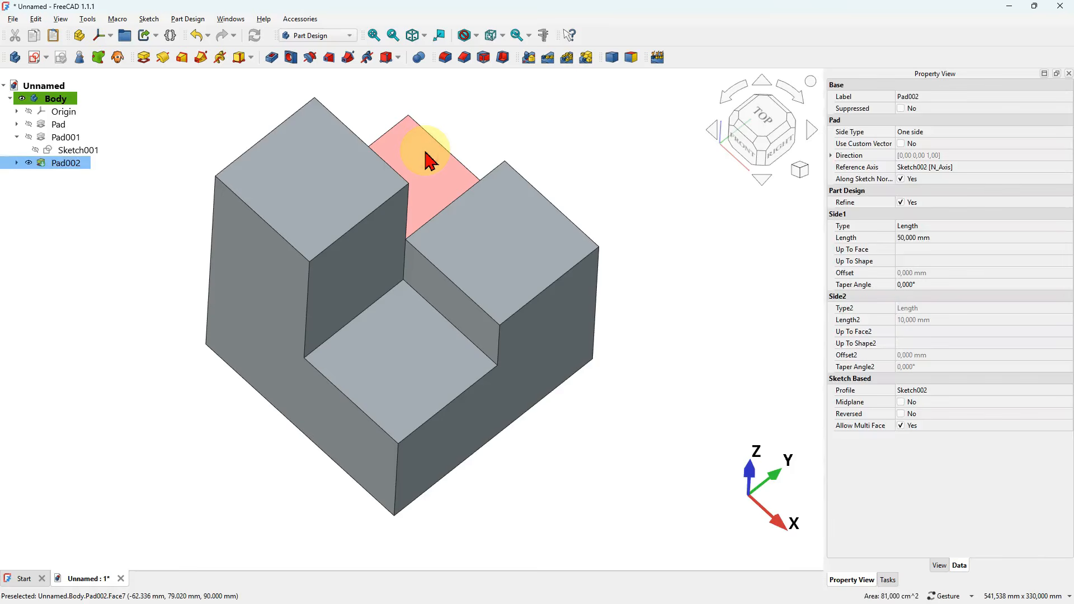
pyautogui.click(143, 58)
pyautogui.moveTo(435, 246); pyautogui.dragTo(447, 204)
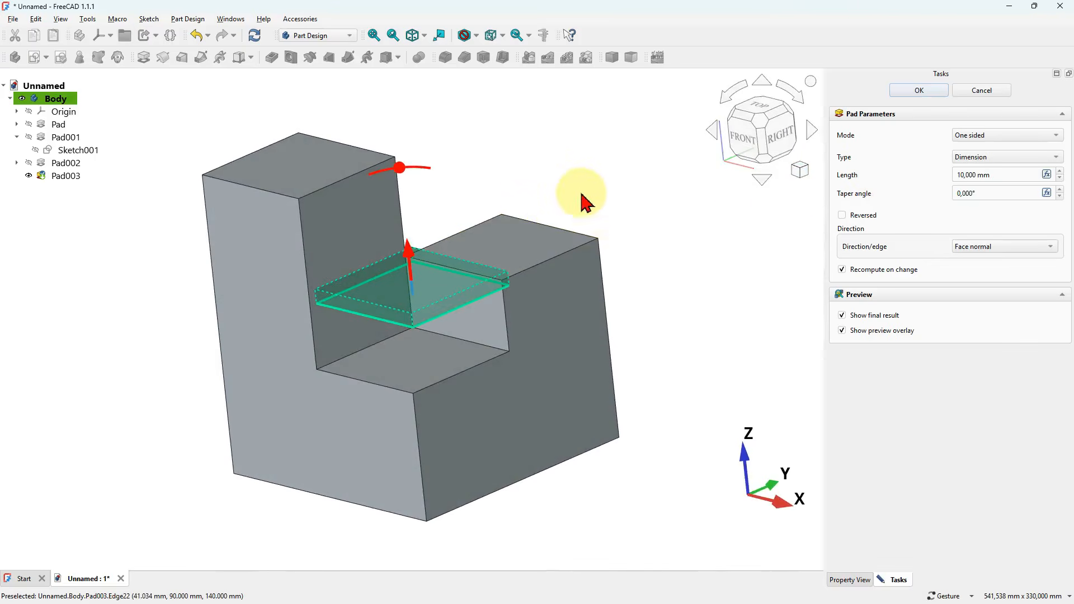
pyautogui.moveTo(585, 201); pyautogui.dragTo(594, 211)
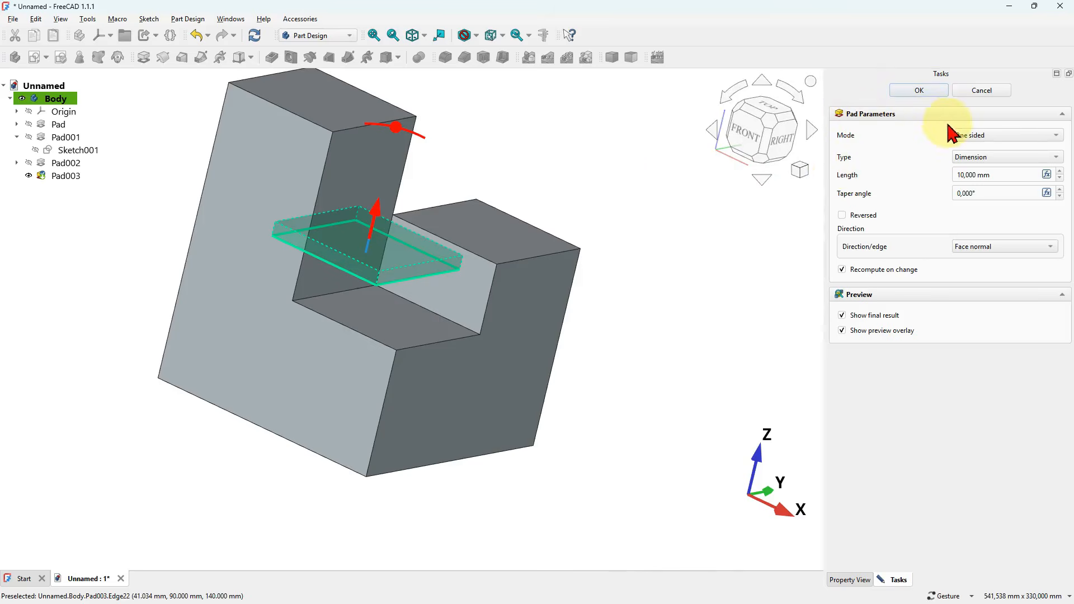
pyautogui.click(1021, 174)
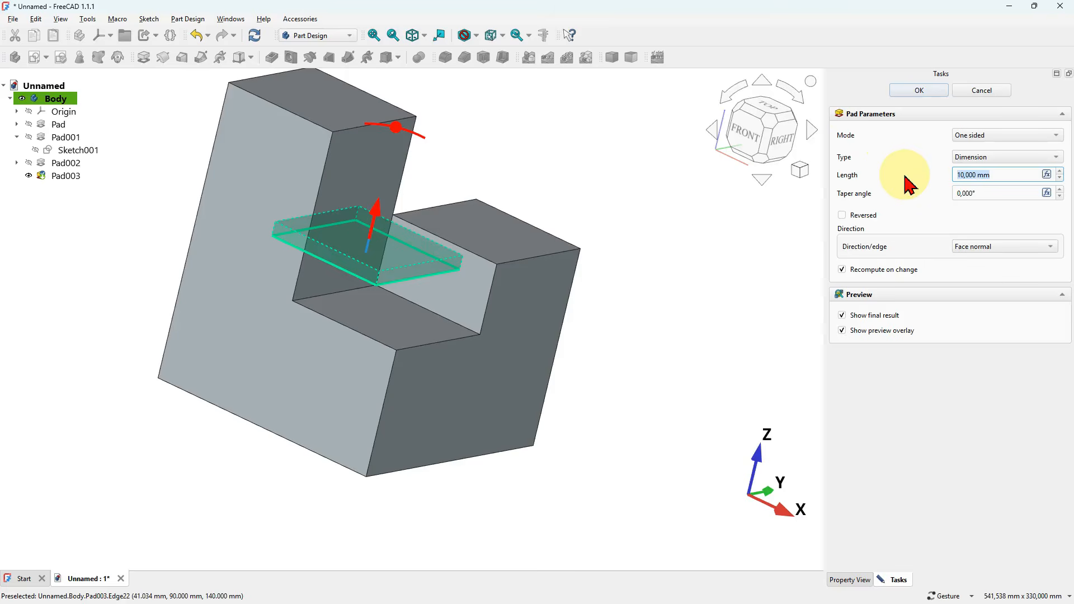
pyautogui.click(676, 236)
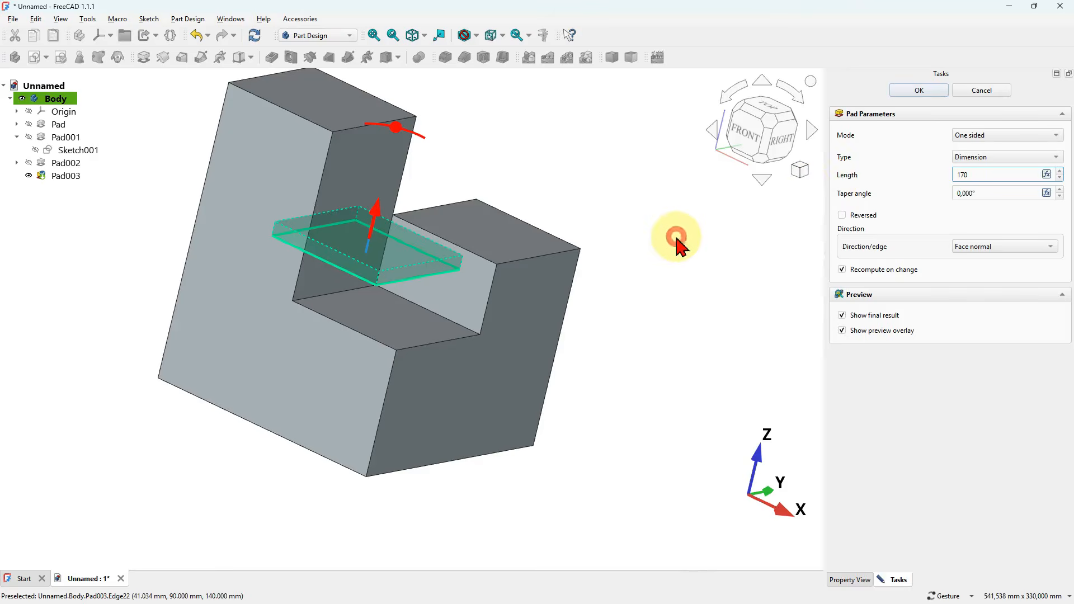
pyautogui.click(931, 91)
pyautogui.click(630, 251)
pyautogui.press('0')
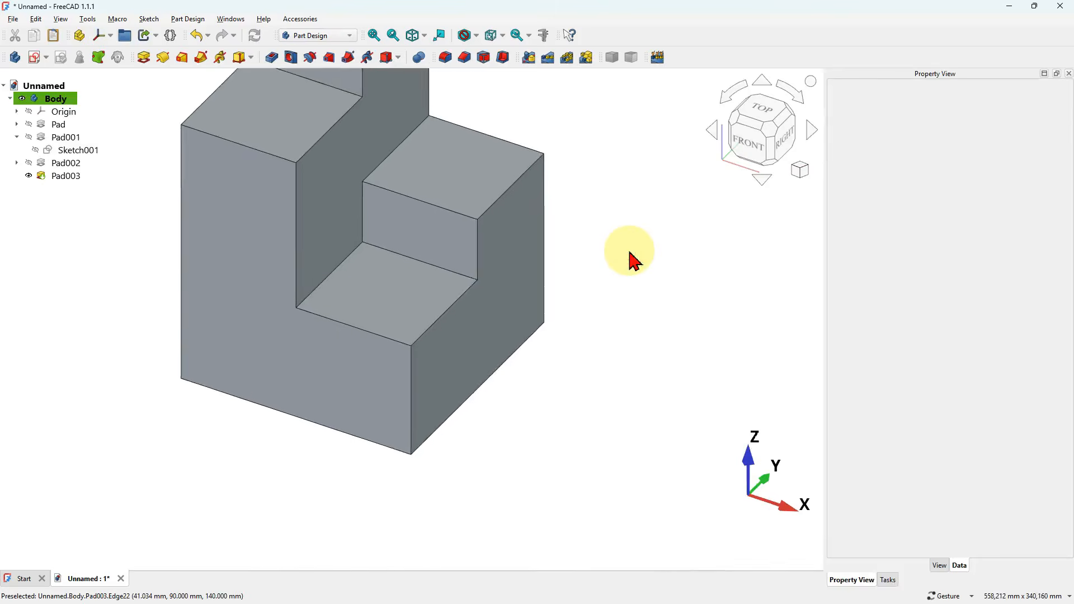
# - Start a fillet on the lowest block's outer vertical edge at positive X and negative Y, with a radius of 20 mm
pyautogui.scroll(2, 562, 222)
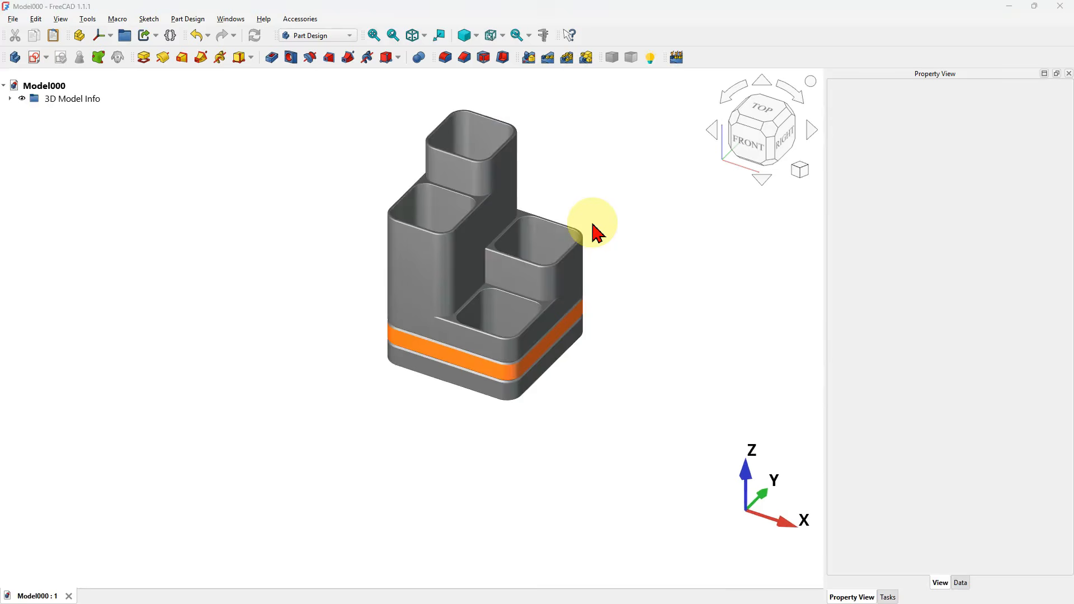
pyautogui.scroll(5, 542, 302)
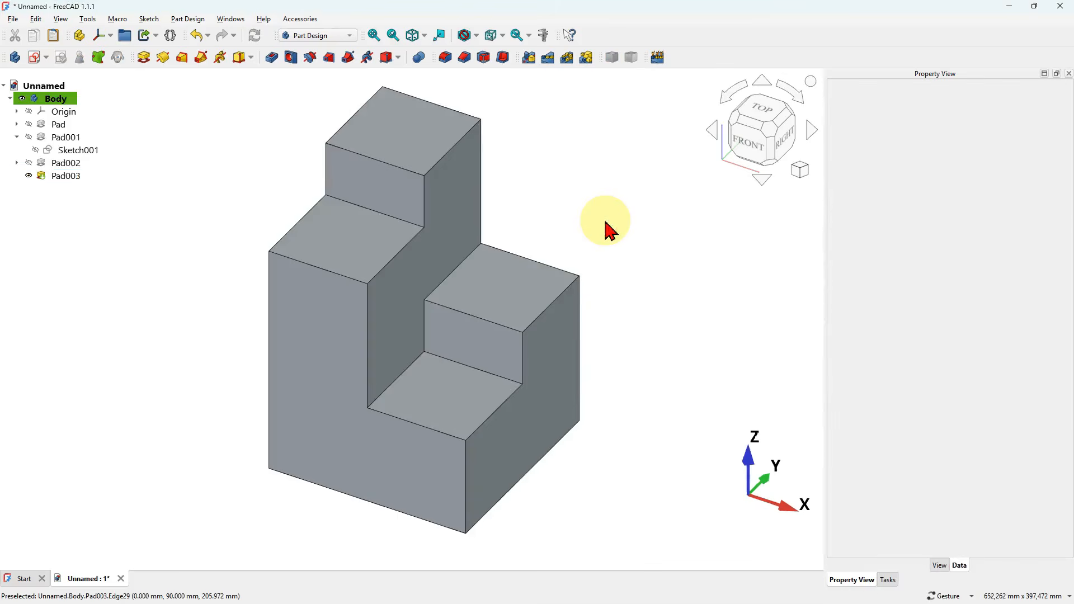
pyautogui.click(466, 491)
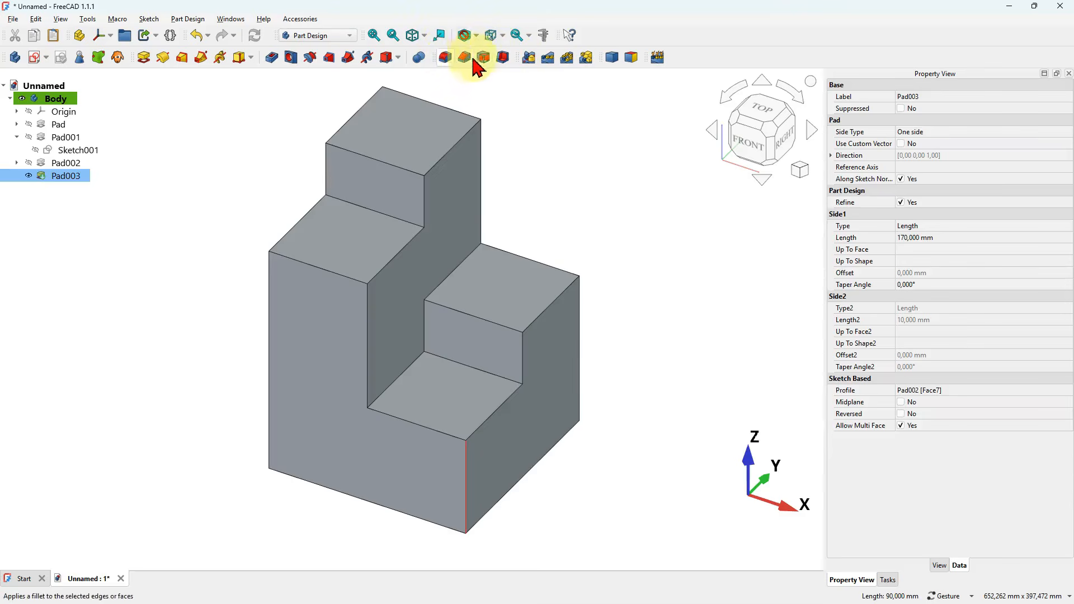
pyautogui.click(445, 58)
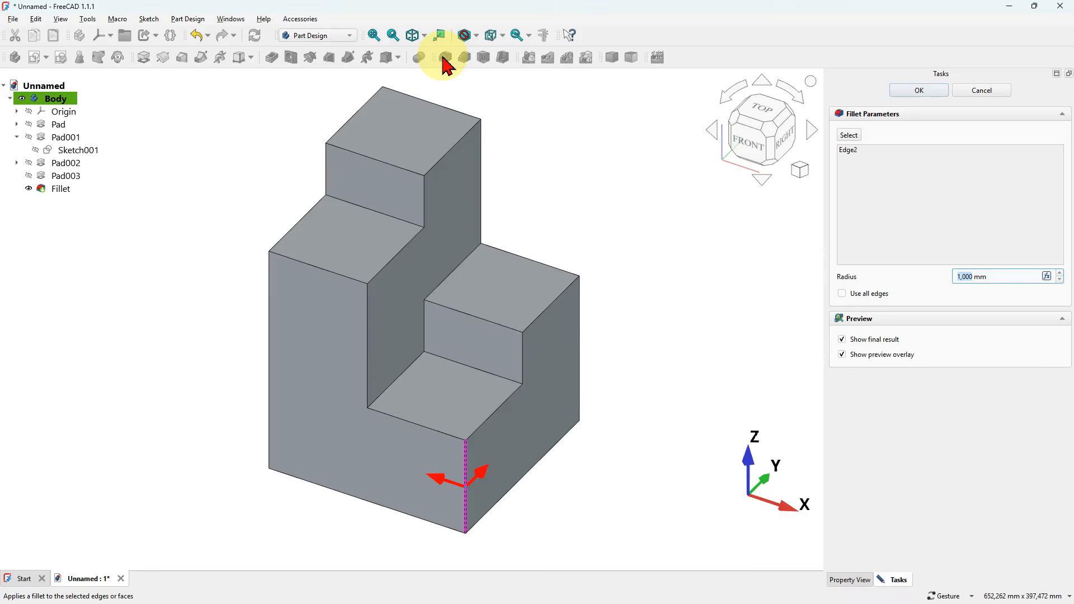
pyautogui.moveTo(1009, 276); pyautogui.dragTo(928, 274)
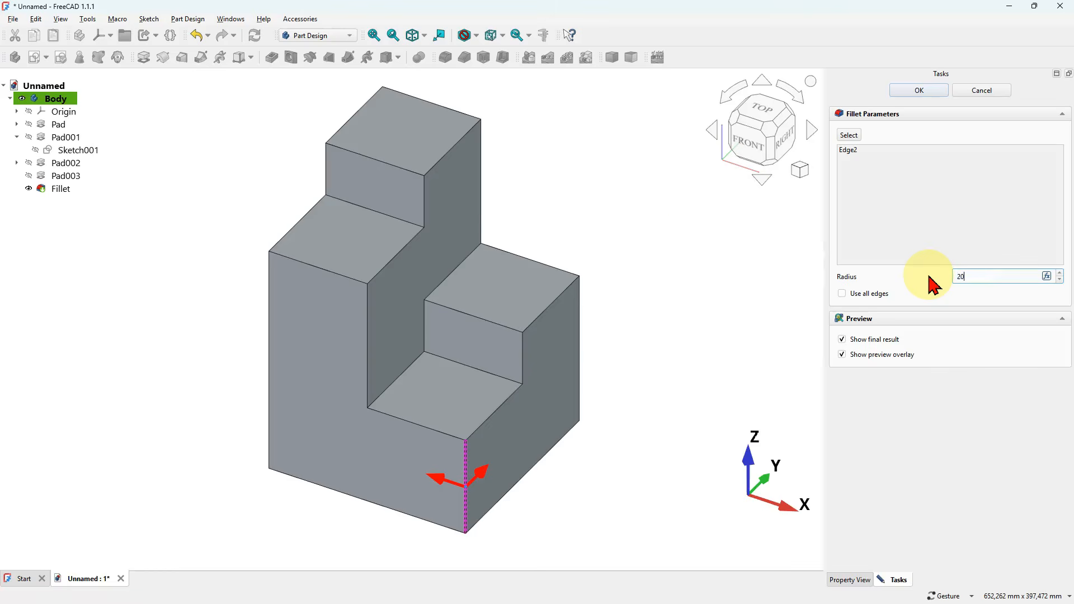
# - Add the three other outer corner edges visible from the front and the four exposed inner vertical corners of the raised blocks to the fillet
pyautogui.click(849, 136)
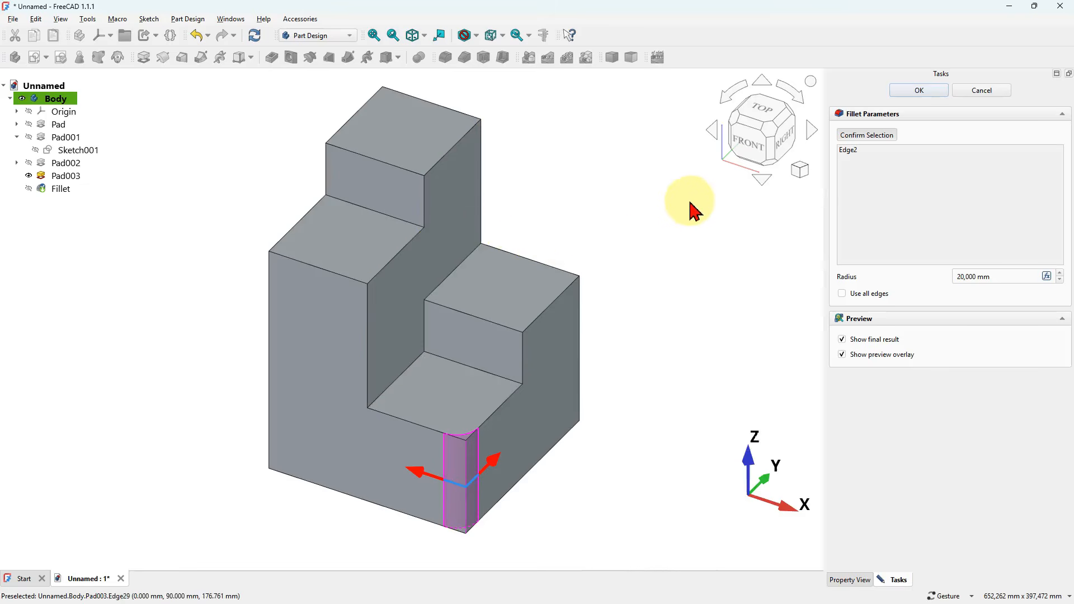
pyautogui.click(261, 332)
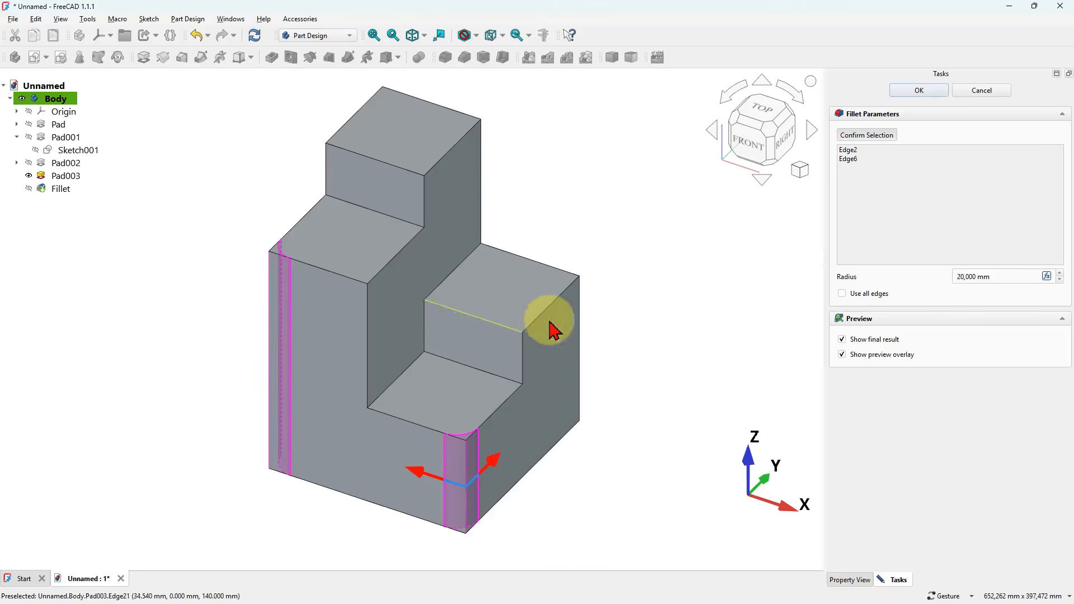
pyautogui.click(580, 326)
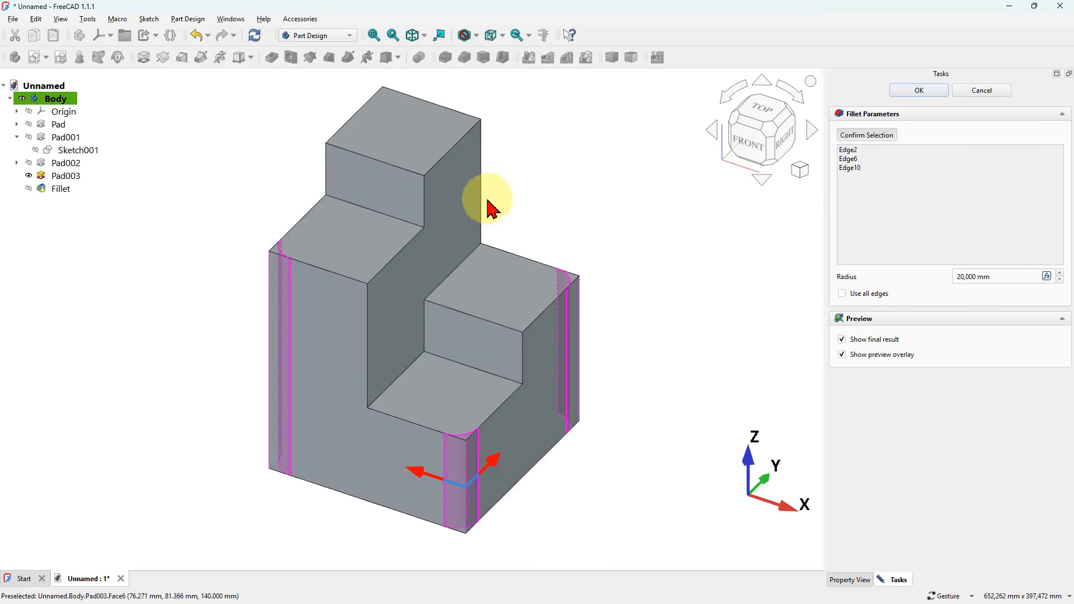
pyautogui.click(485, 195)
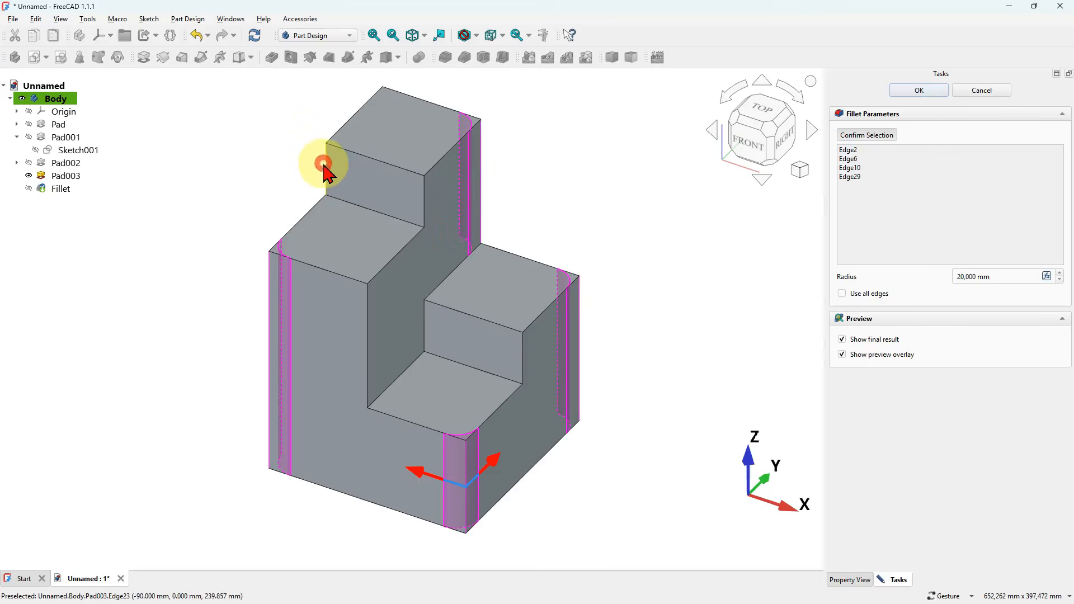
pyautogui.click(323, 163)
pyautogui.click(425, 200)
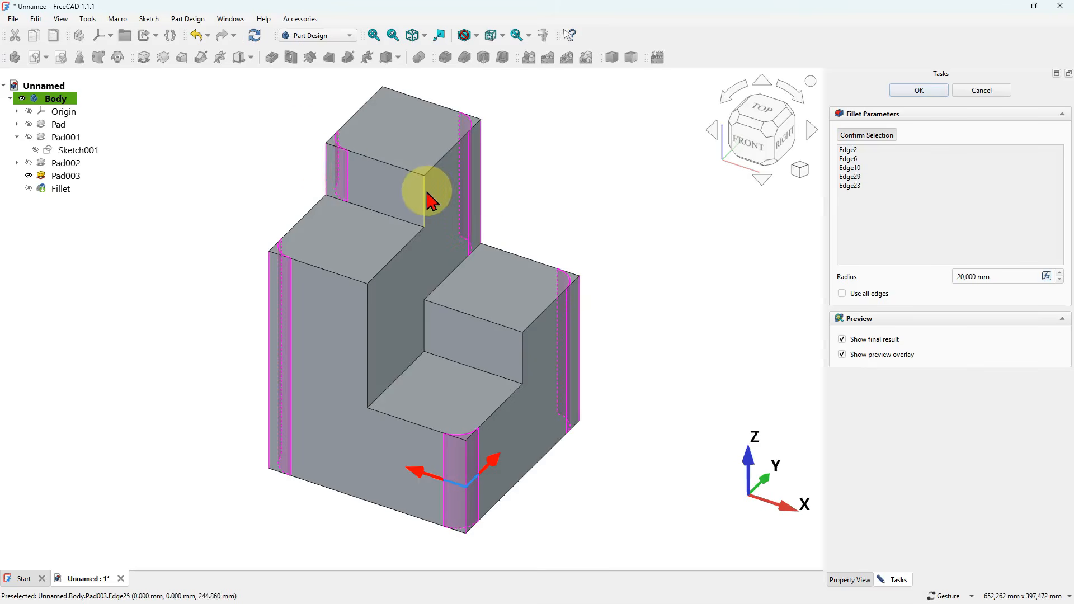
pyautogui.click(368, 336)
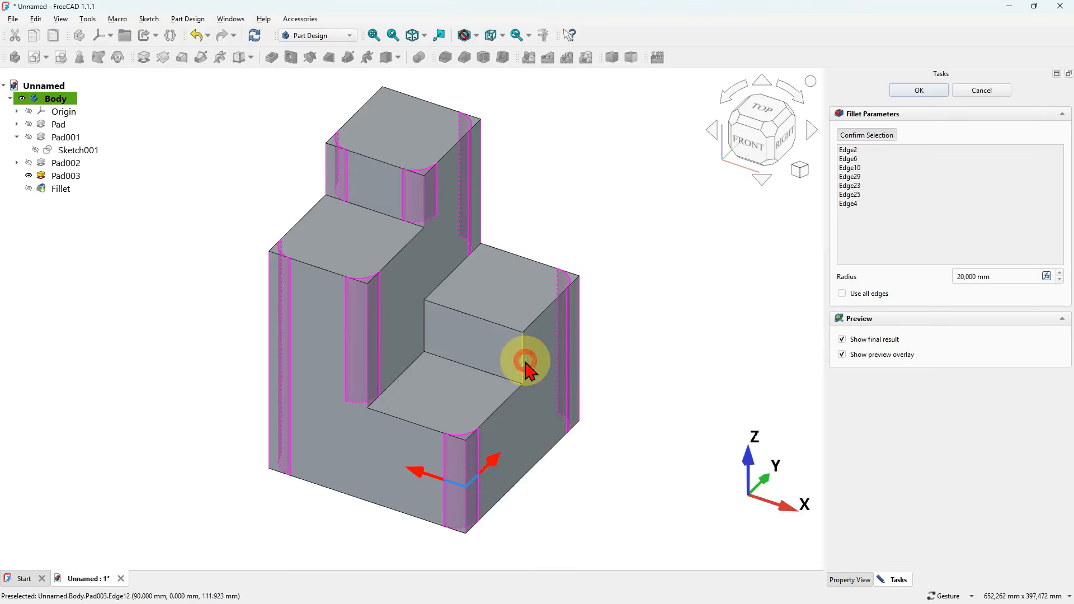
pyautogui.click(526, 370)
# - Add the tallest block's rear outer vertical edge at negative X and positive Y to the fillet, accept it, and restore the isometric view
pyautogui.moveTo(627, 386); pyautogui.dragTo(372, 452)
pyautogui.scroll(-4, 372, 452)
pyautogui.scroll(2, 661, 284)
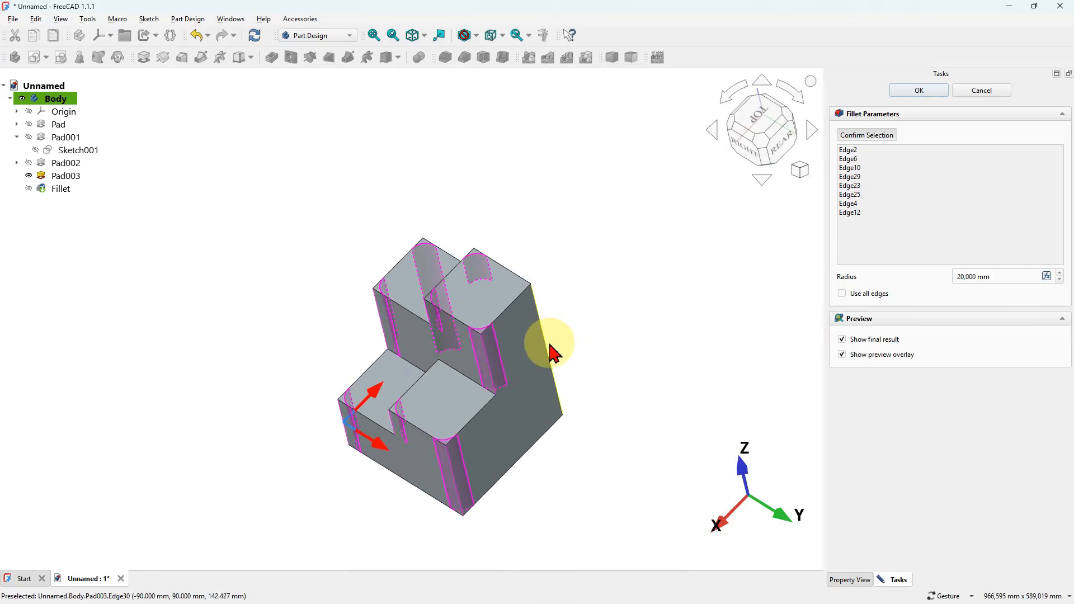
pyautogui.click(920, 91)
pyautogui.press('0')
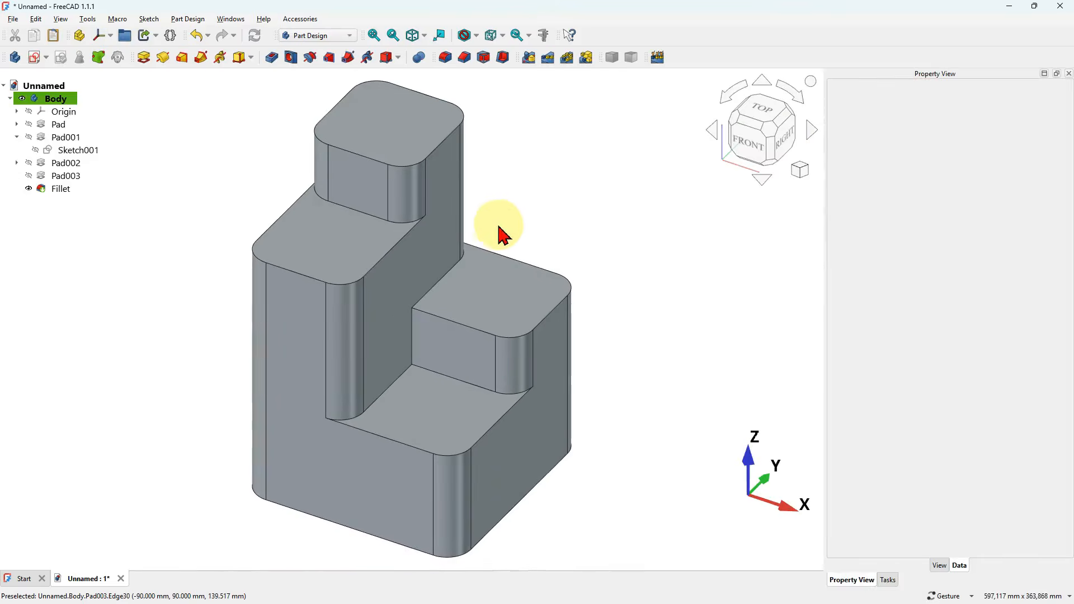
pyautogui.moveTo(566, 225)
pyautogui.mouseDown()
pyautogui.moveTo(540, 248)
pyautogui.moveTo(565, 242)
pyautogui.mouseUp()
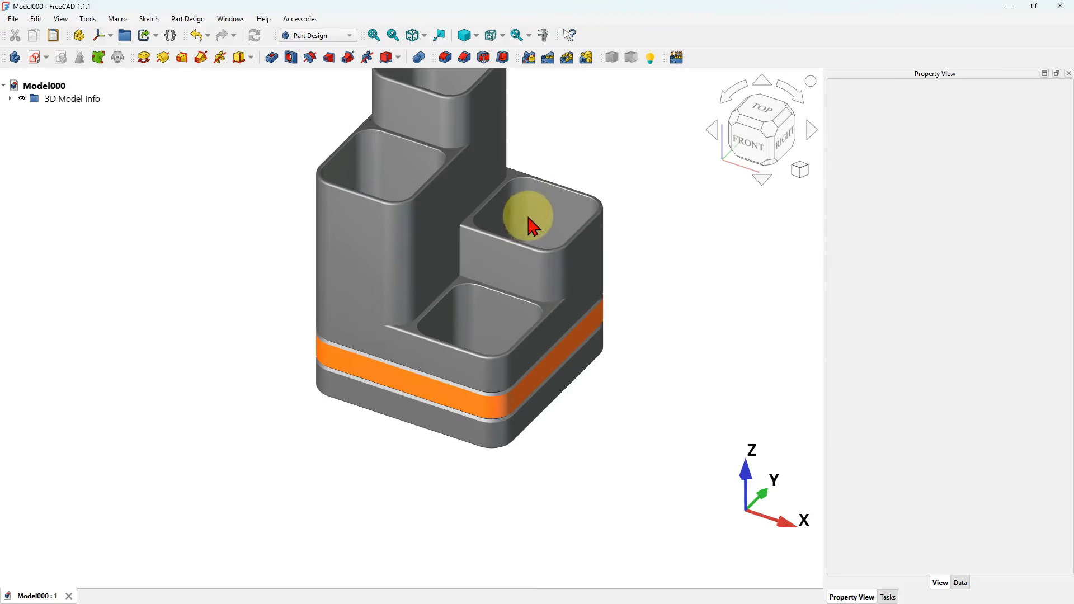
pyautogui.scroll(-4, 479, 328)
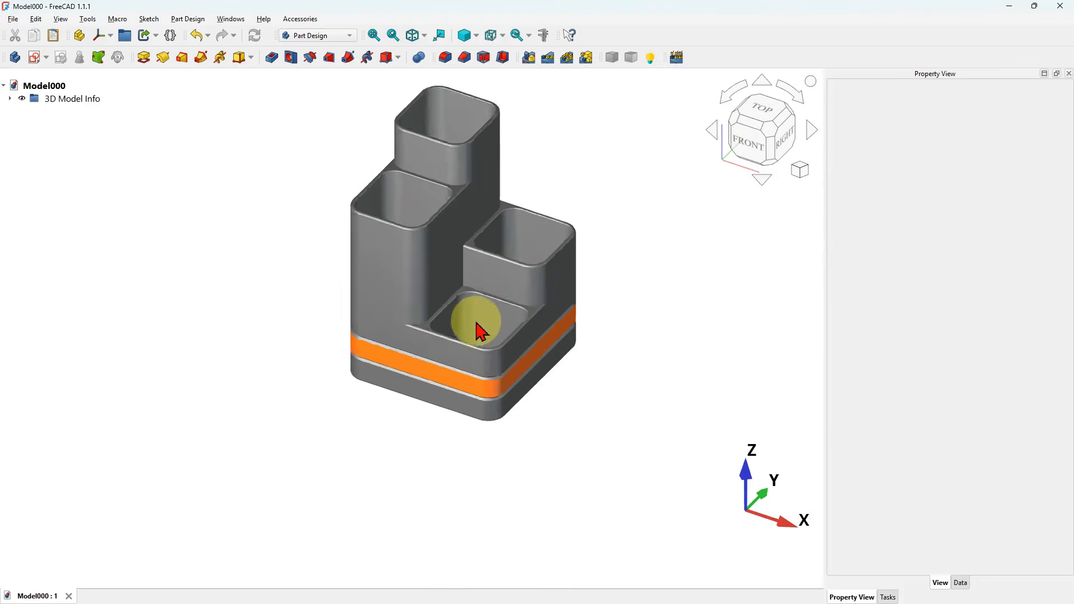
pyautogui.moveTo(472, 223)
pyautogui.mouseDown()
pyautogui.moveTo(472, 312)
pyautogui.moveTo(481, 231)
pyautogui.mouseUp()
pyautogui.scroll(3, 513, 202)
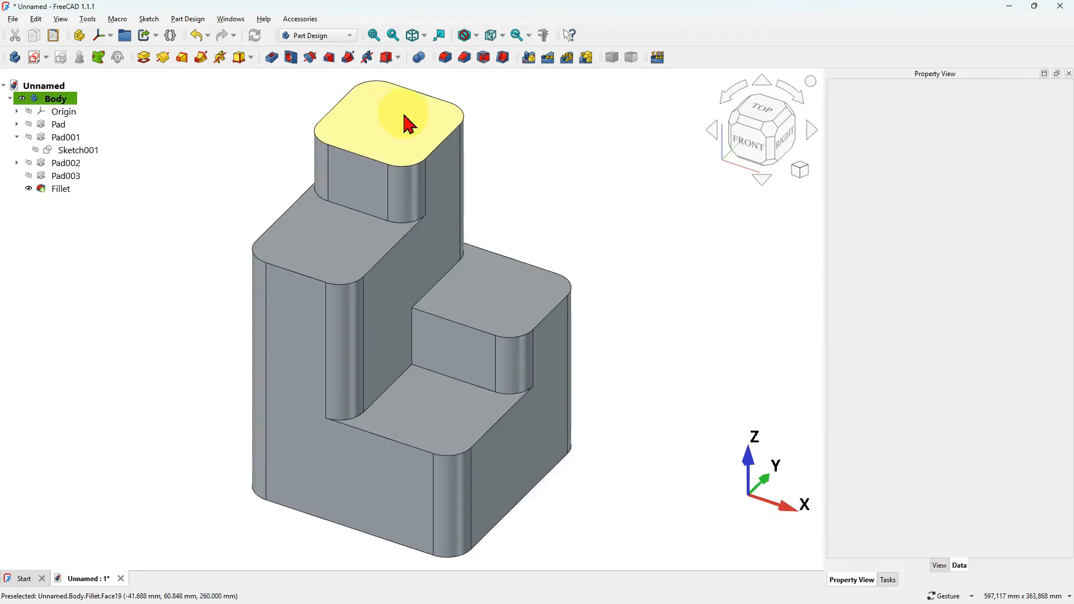
# - Create a sketch on the tallest block's top face and project that face's rounded outline into it as external geometry
pyautogui.click(376, 122)
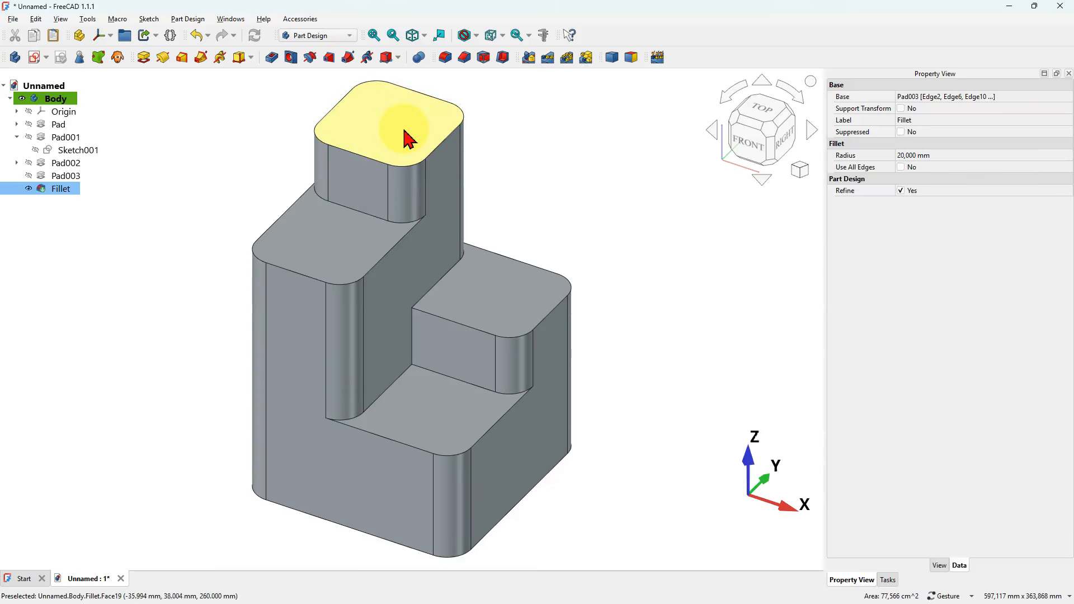
pyautogui.click(33, 58)
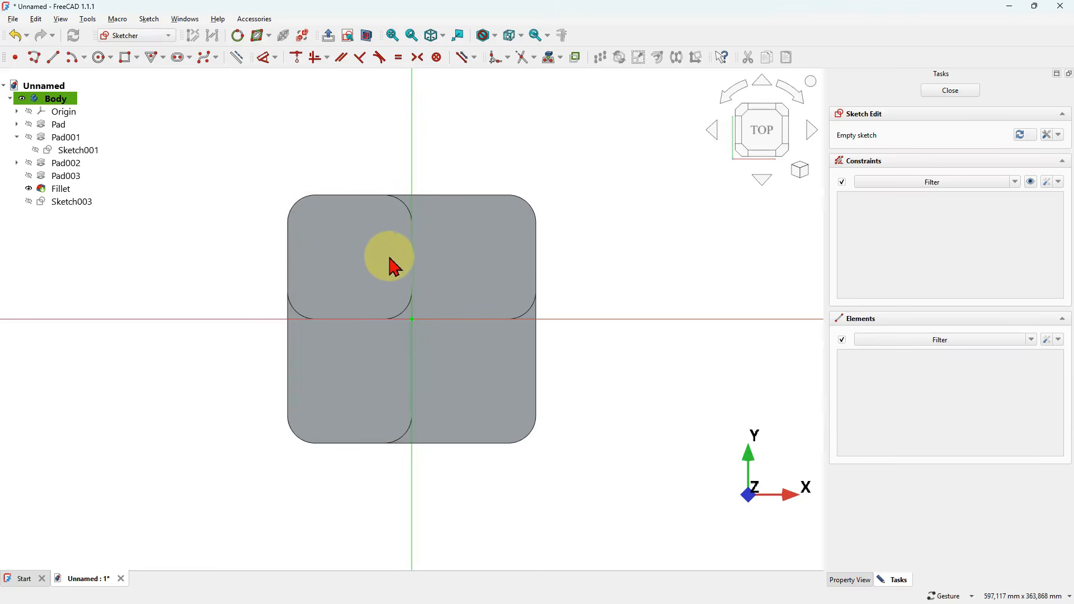
pyautogui.scroll(3, 314, 231)
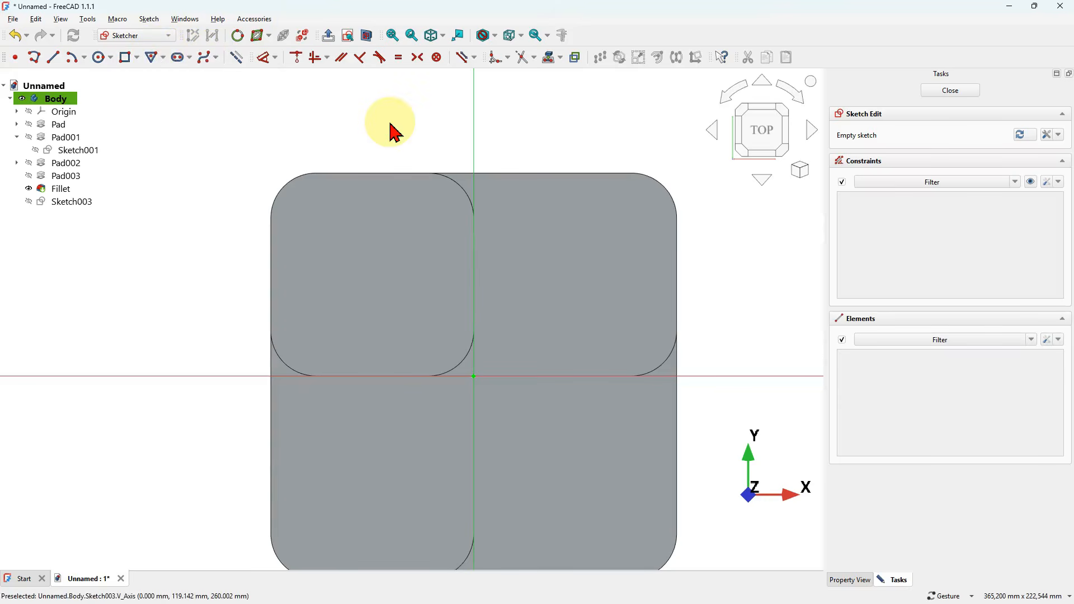
pyautogui.click(550, 58)
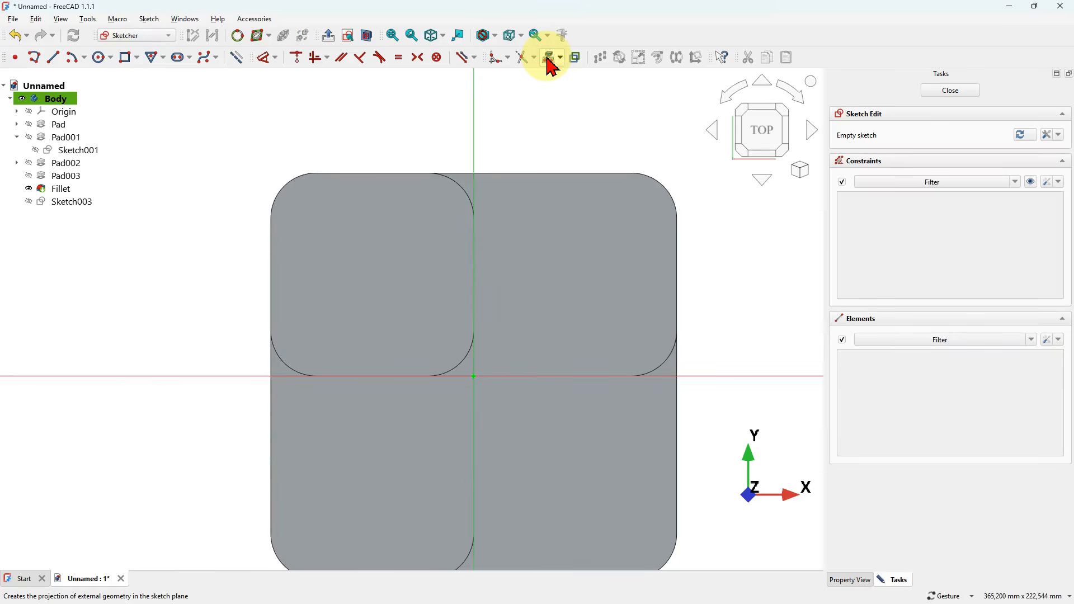
pyautogui.click(376, 242)
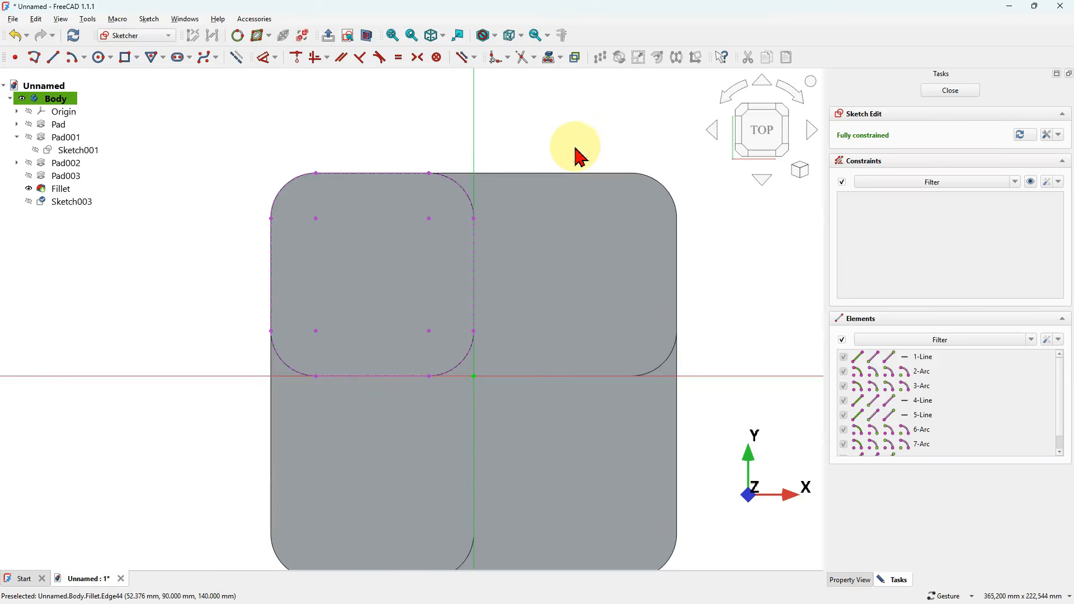
# - Offset the tallest block's projected rounded outline inward by 4 mm, keeping the original geometry and adding the offset constraint
pyautogui.hotkey('ctrl', 'z')
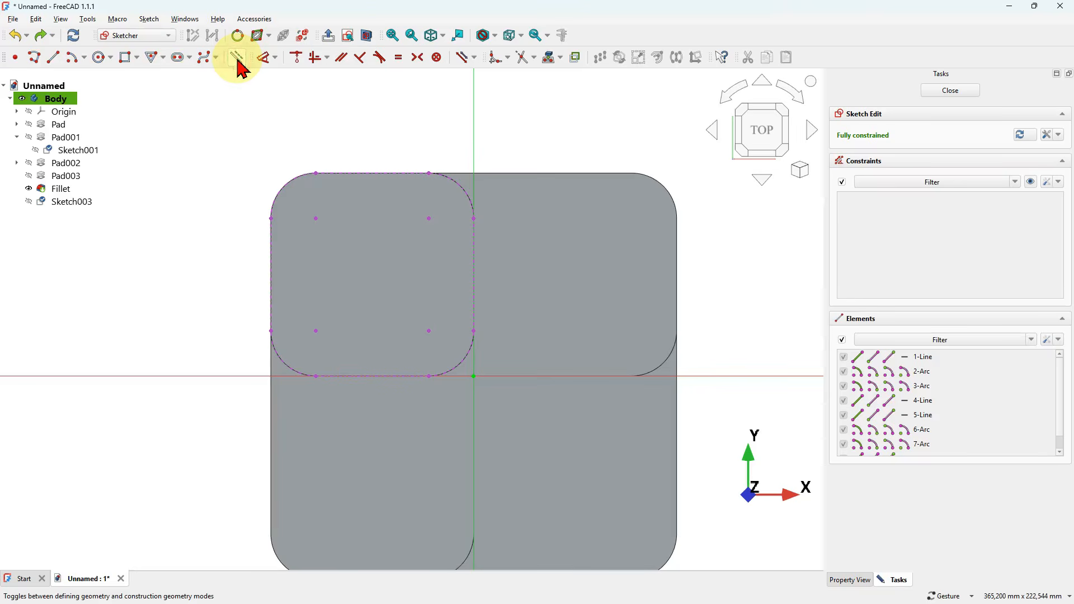
pyautogui.moveTo(225, 94)
pyautogui.mouseDown()
pyautogui.moveTo(451, 307)
pyautogui.moveTo(551, 445)
pyautogui.mouseUp()
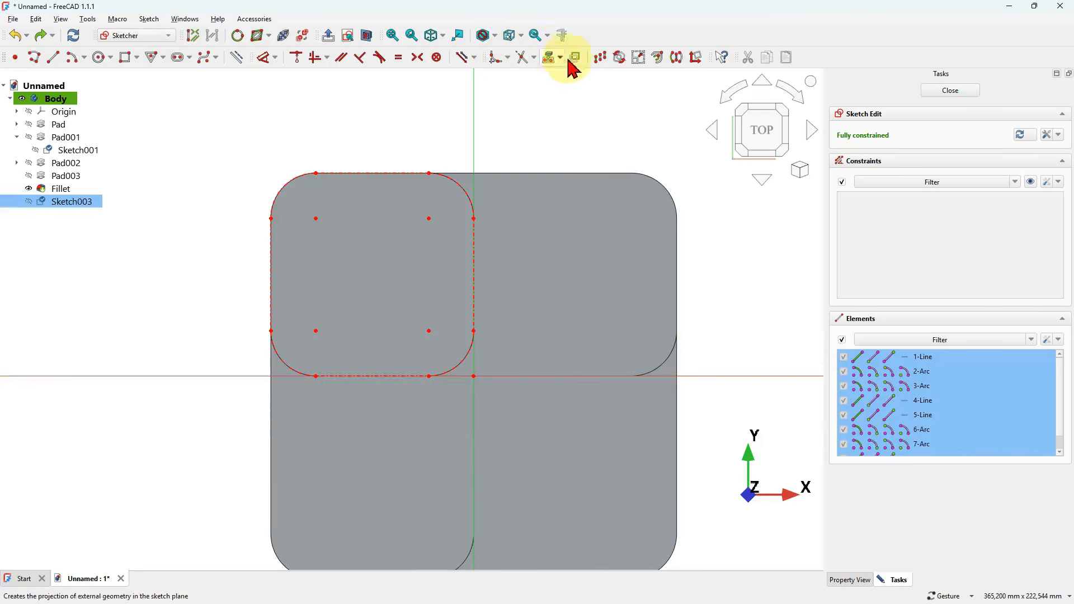
pyautogui.click(658, 57)
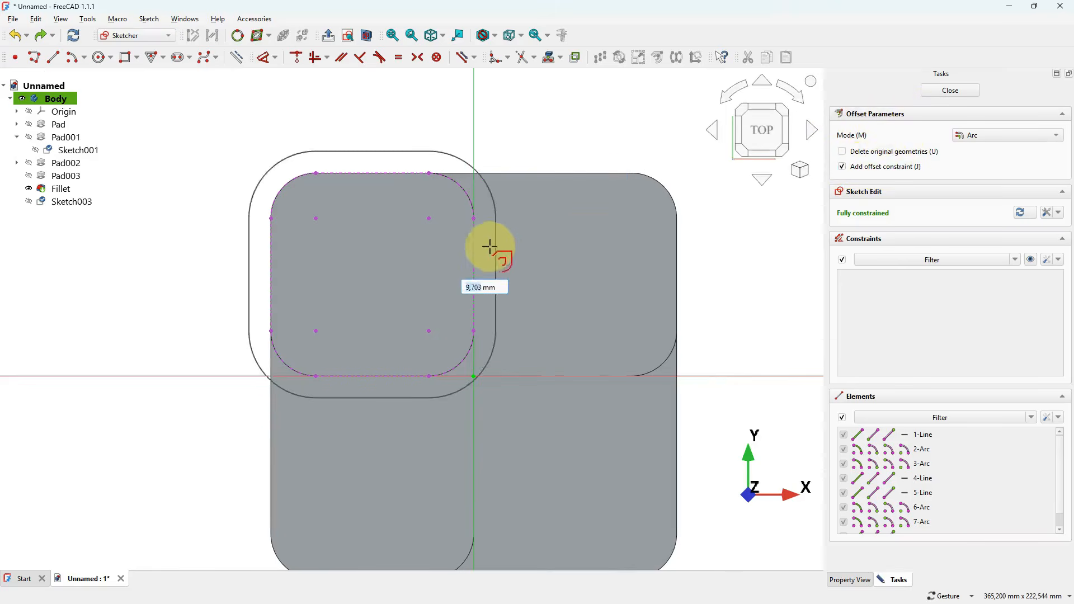
pyautogui.write('4')
pyautogui.click(424, 248)
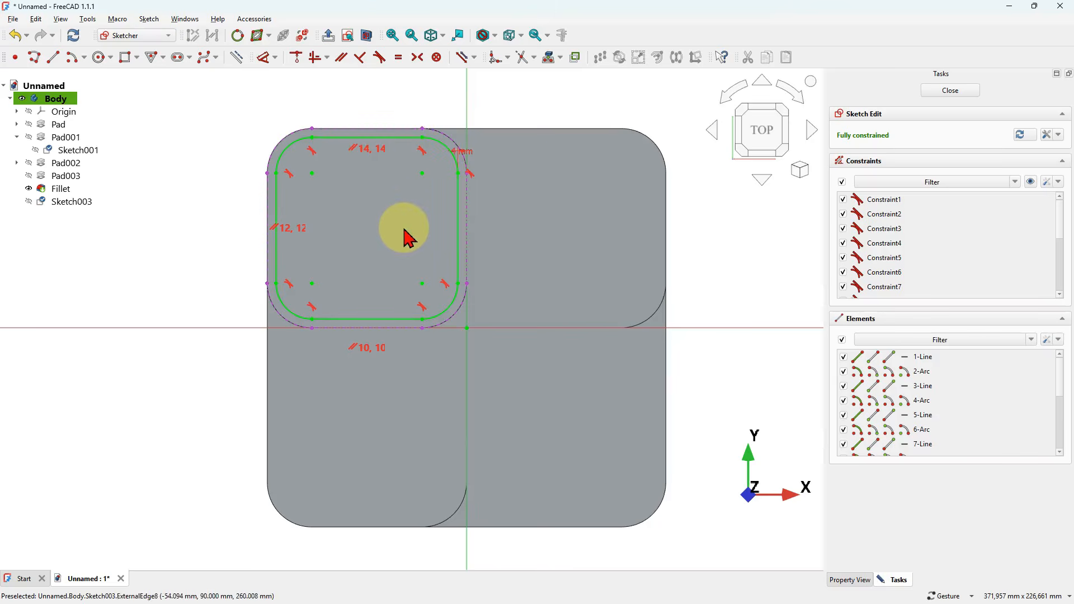
# - Mirror the offset rounded outline about the sketch's vertical axis with symmetry constraints
pyautogui.doubleClick(464, 218)
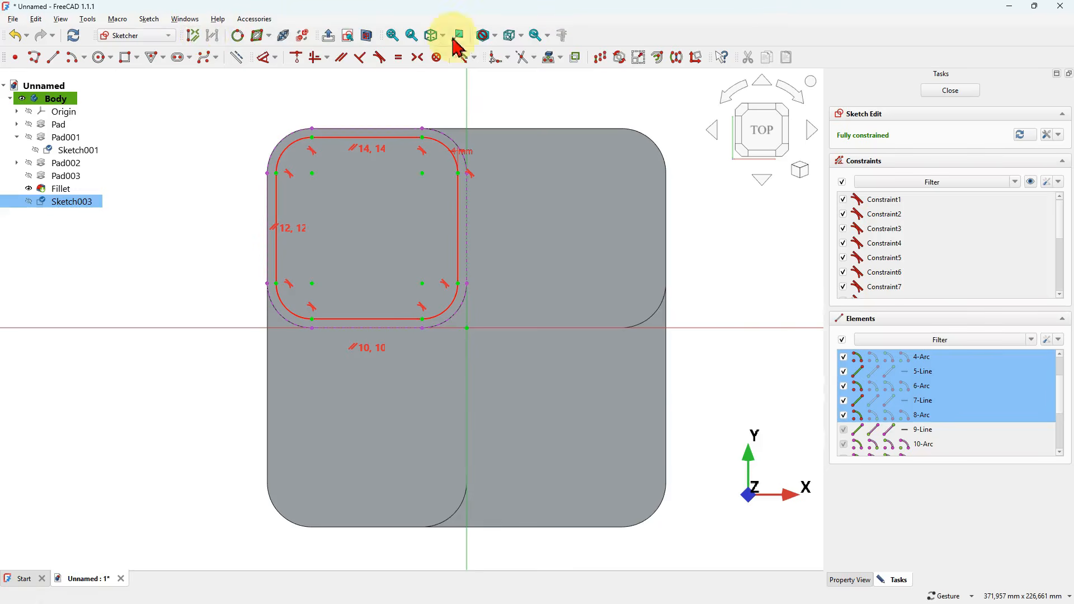
pyautogui.click(682, 65)
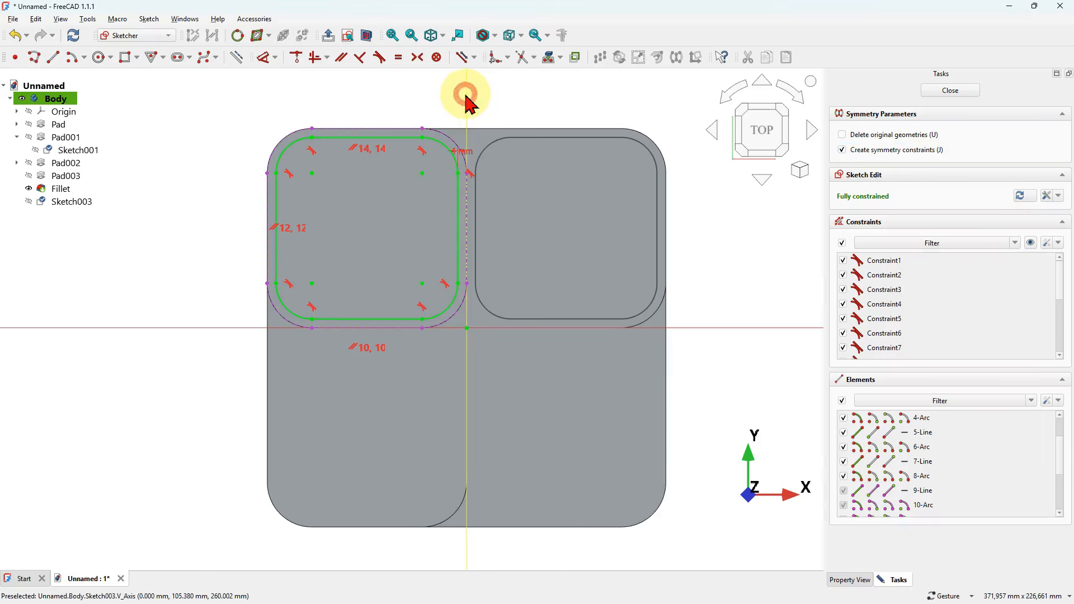
pyautogui.click(467, 96)
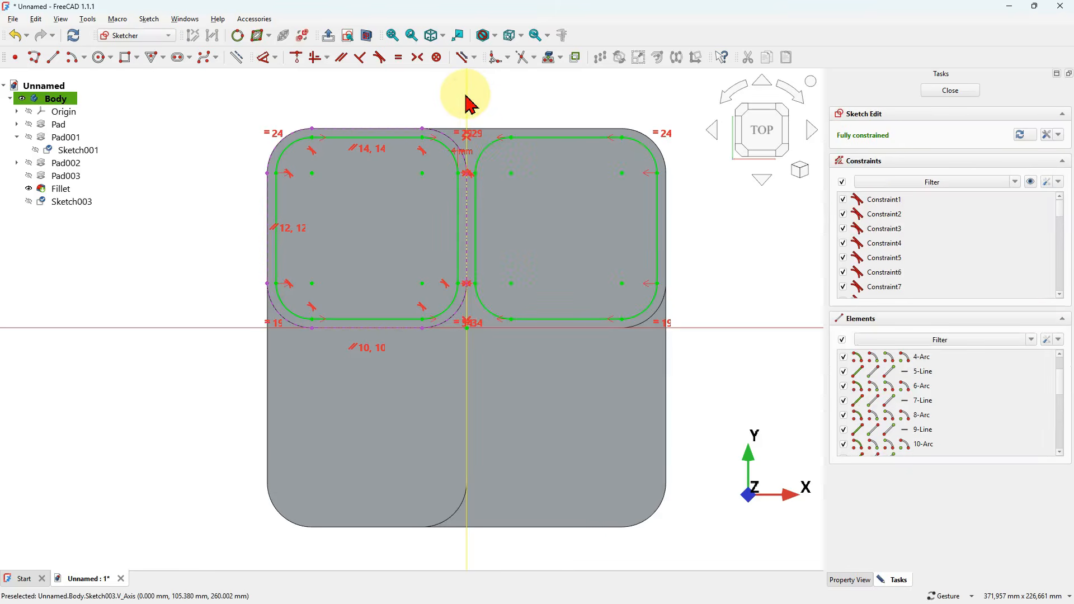
# - Mirror both rounded outlines about the sketch's horizontal axis with symmetry constraints and close the sketch
pyautogui.doubleClick(455, 229)
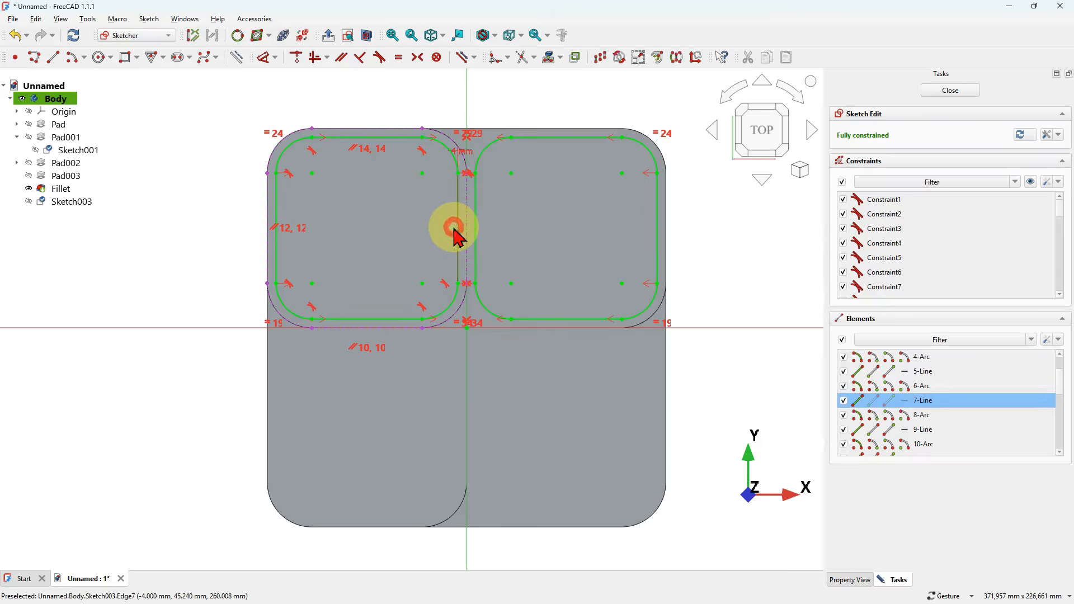
pyautogui.doubleClick(480, 218)
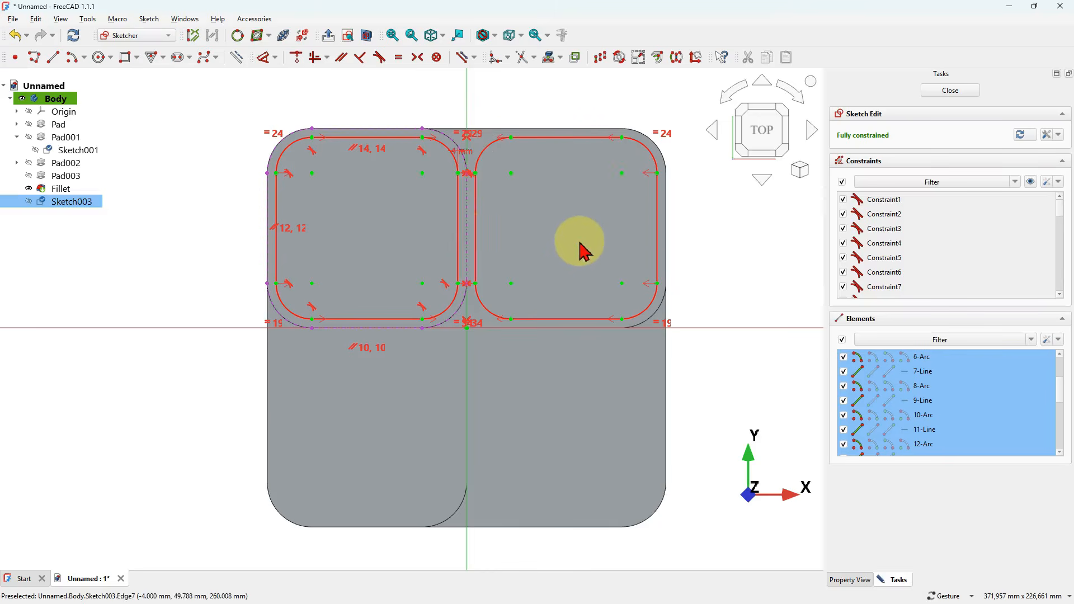
pyautogui.click(678, 58)
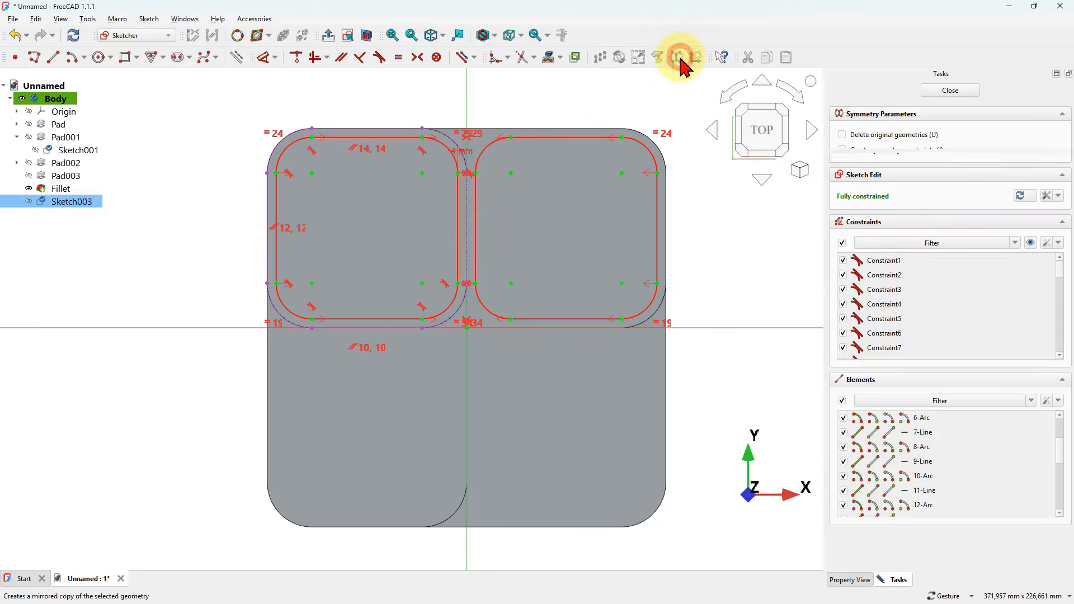
pyautogui.click(899, 150)
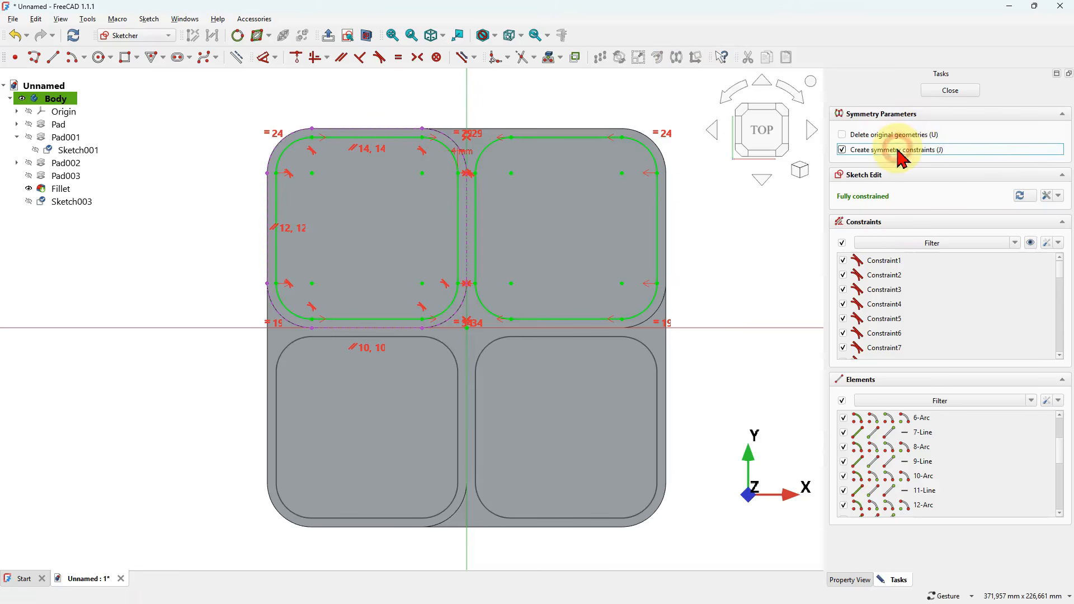
pyautogui.click(694, 328)
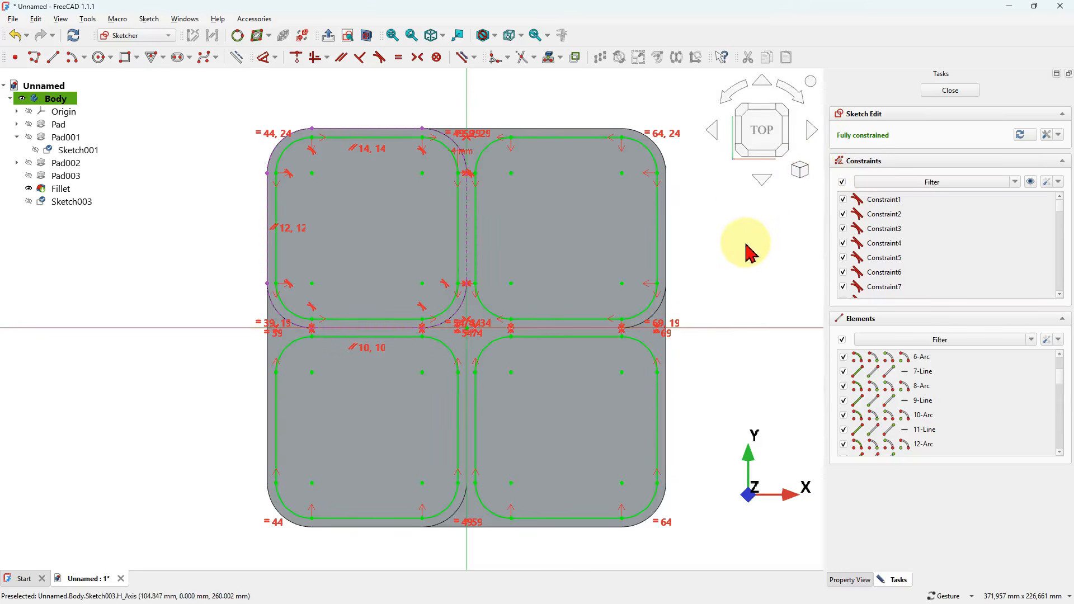
pyautogui.click(950, 90)
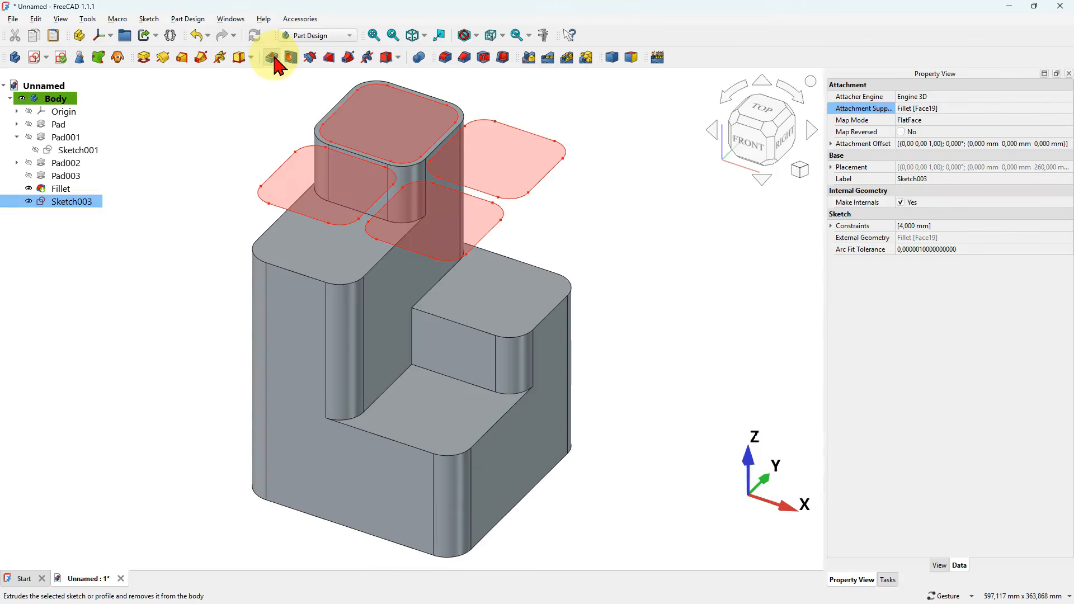
# - Start a one-sided pocket from the four-outline sketch and set its type to Up to face
pyautogui.click(272, 57)
pyautogui.moveTo(394, 278); pyautogui.dragTo(408, 240)
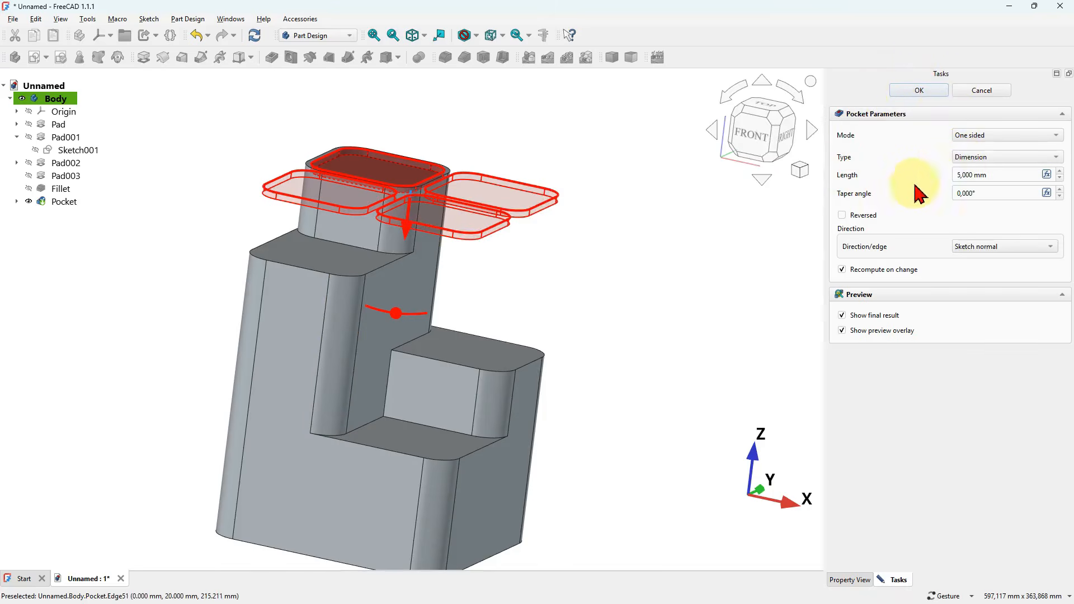
pyautogui.moveTo(504, 257); pyautogui.dragTo(486, 319)
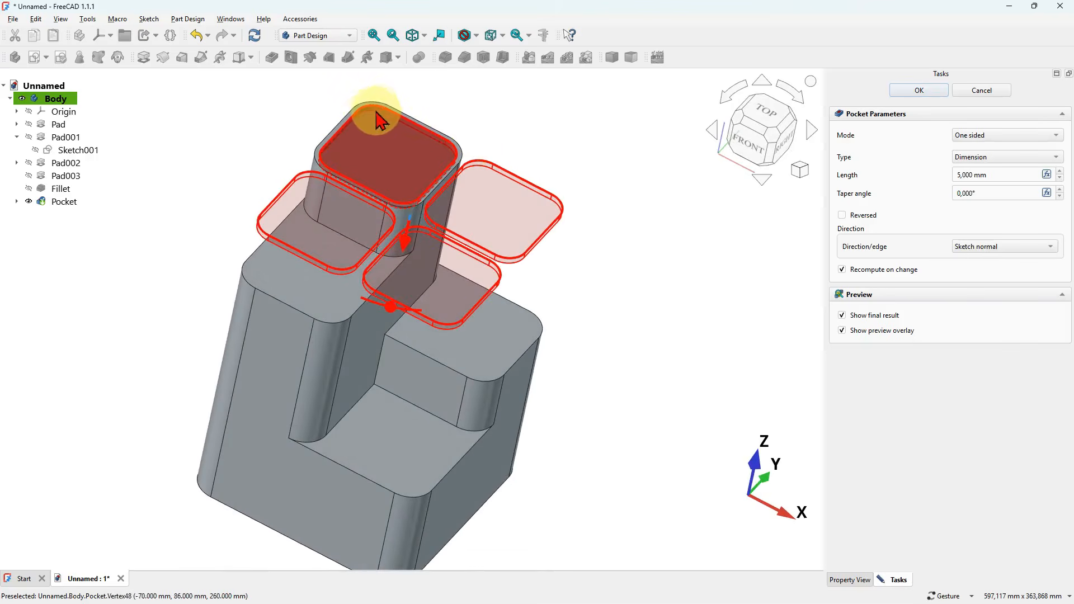
pyautogui.moveTo(470, 224); pyautogui.dragTo(574, 267)
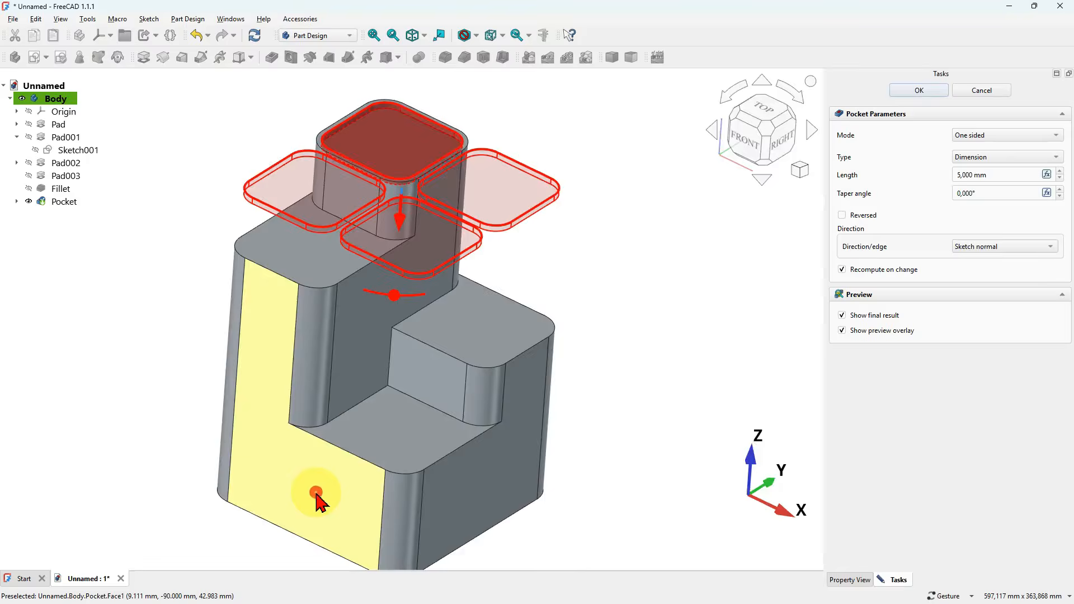
pyautogui.moveTo(316, 492); pyautogui.dragTo(408, 354)
pyautogui.moveTo(484, 417); pyautogui.dragTo(425, 491)
pyautogui.press('Home')
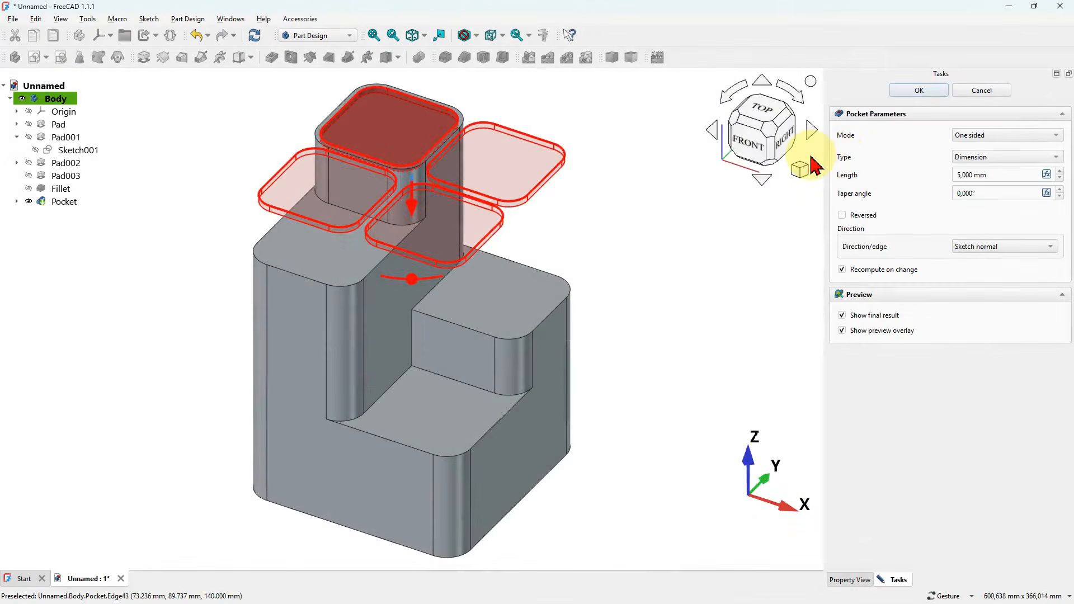
pyautogui.click(995, 162)
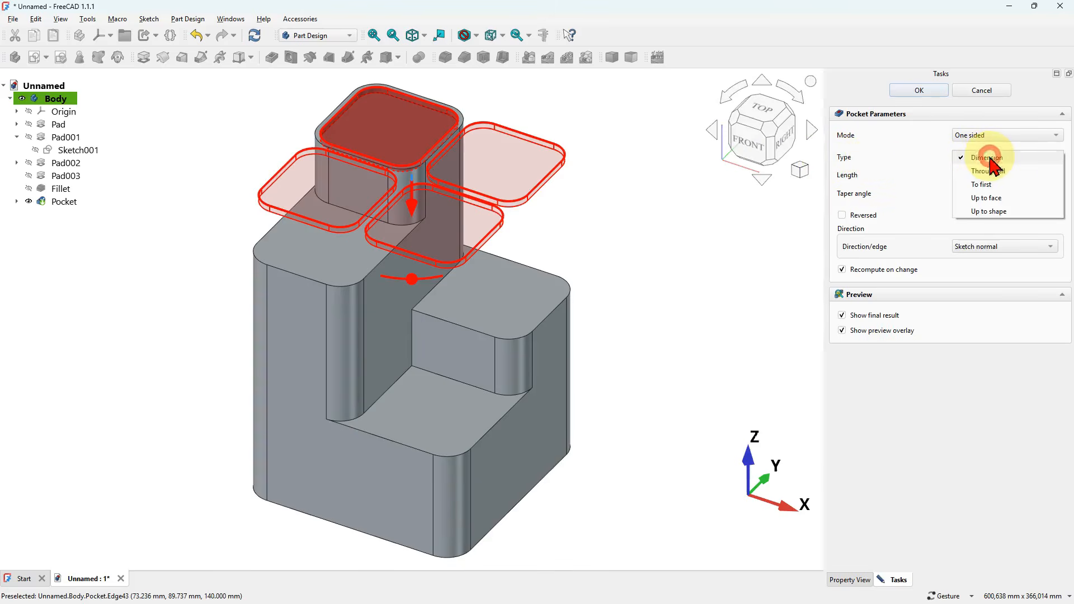
pyautogui.click(995, 198)
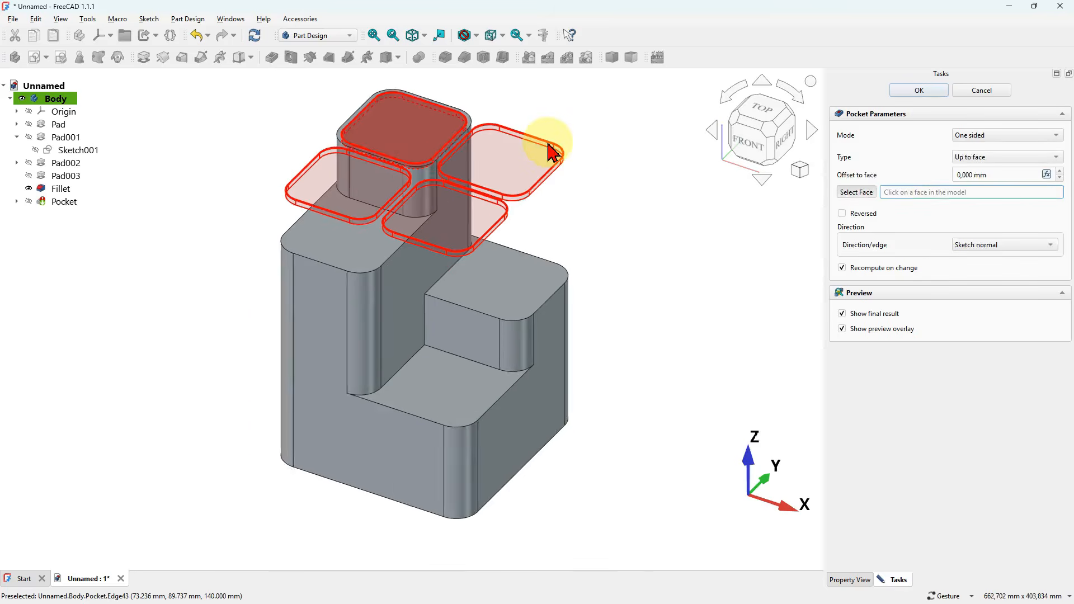
# - Select the body's bottom face as the pocket's limit and accept the pocket
pyautogui.scroll(-2, 552, 149)
pyautogui.moveTo(463, 270); pyautogui.dragTo(487, 346)
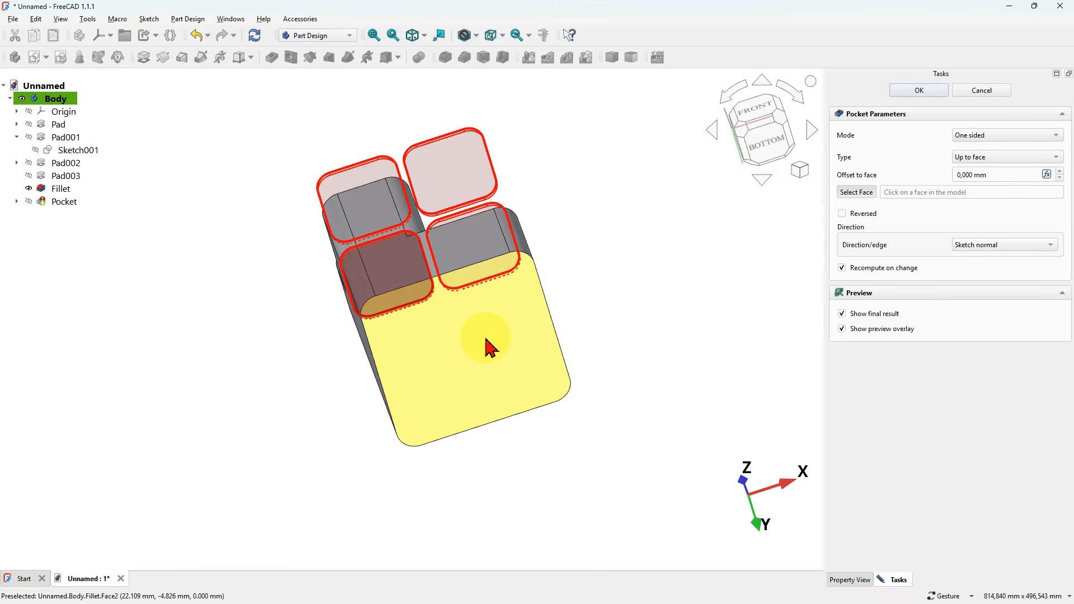
pyautogui.click(488, 346)
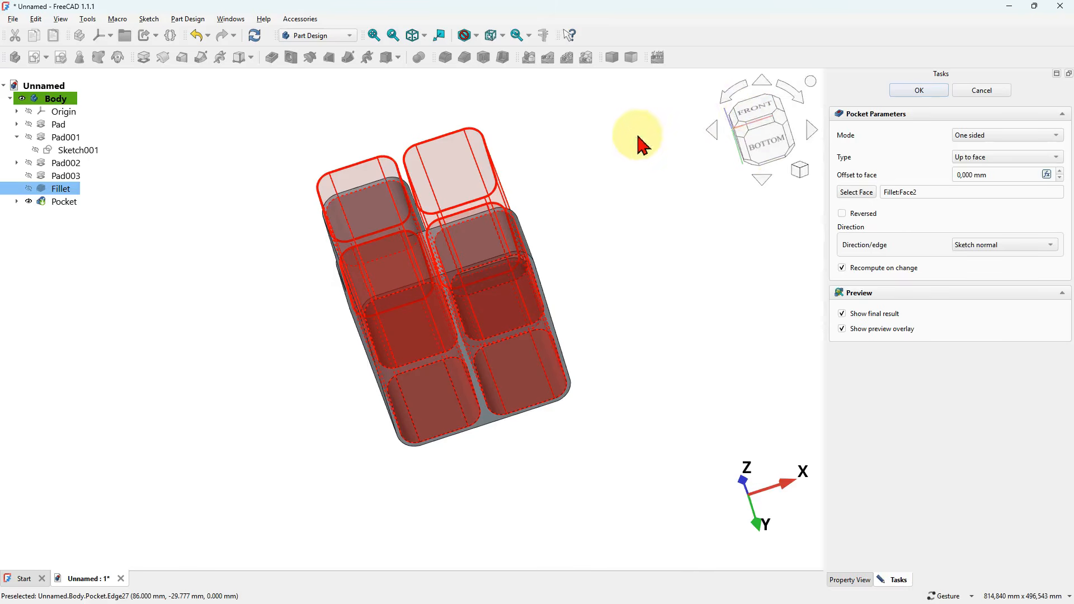
pyautogui.click(759, 119)
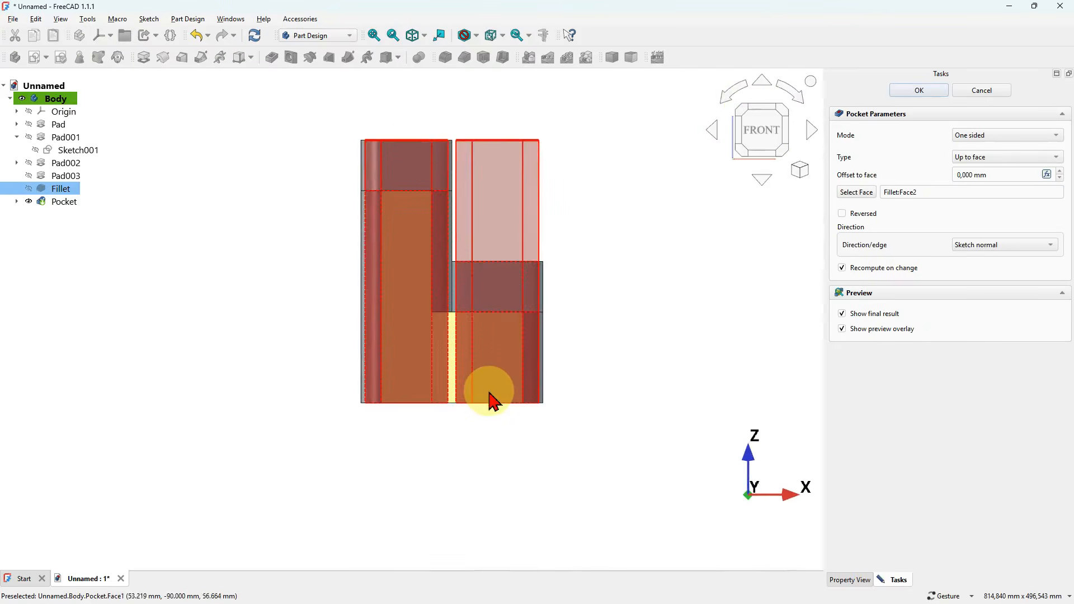
pyautogui.scroll(5, 490, 397)
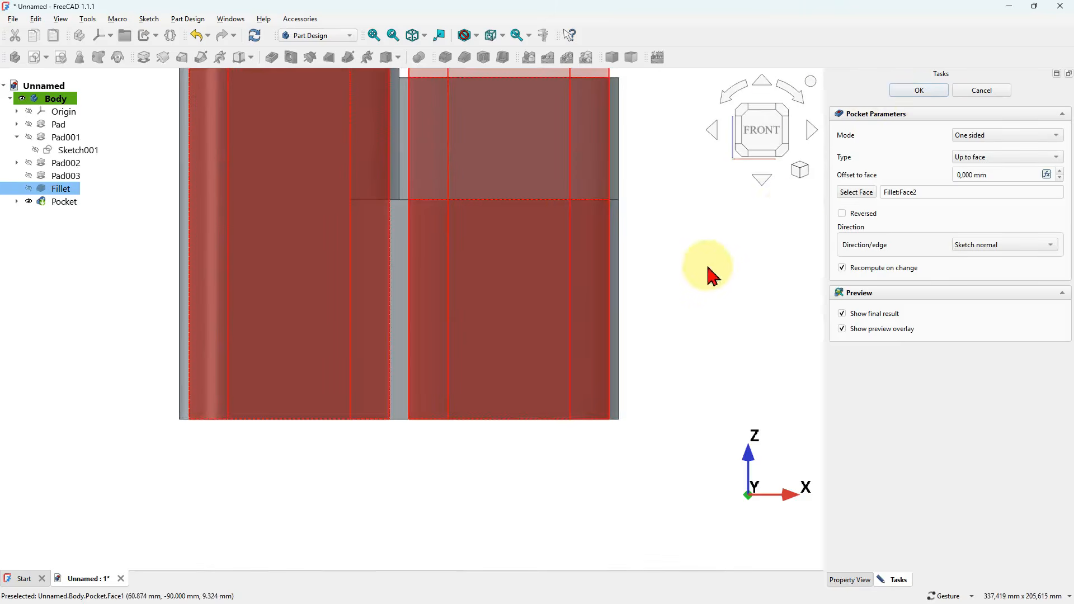
pyautogui.click(918, 94)
# - Edit the pocket so its offset to the bottom face is -4 mm, check the floor from the front, and accept it
pyautogui.moveTo(439, 401); pyautogui.dragTo(499, 297)
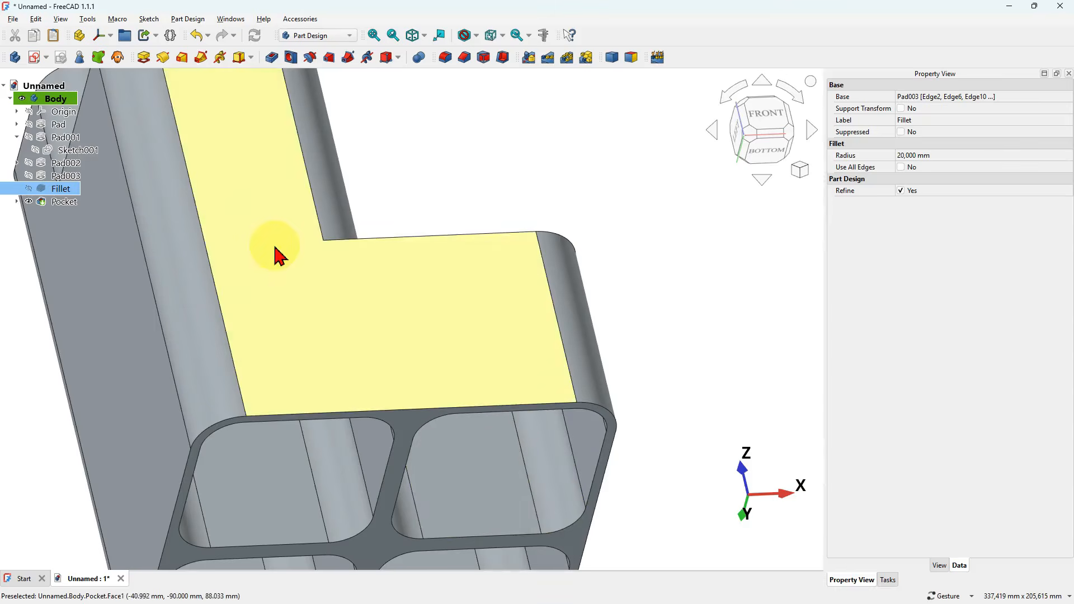
pyautogui.click(64, 201)
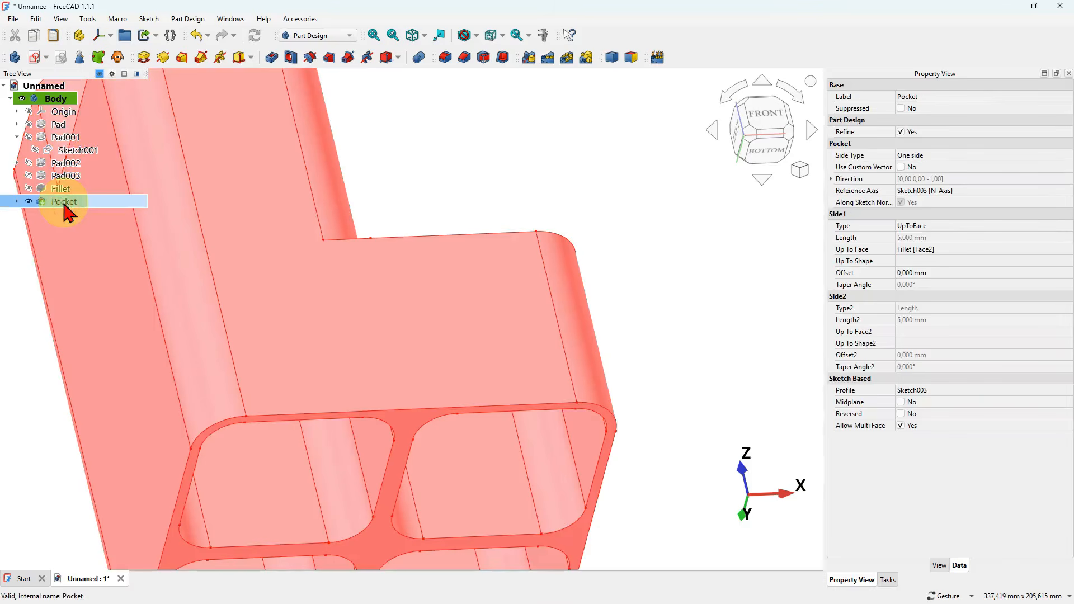
pyautogui.doubleClick(63, 210)
pyautogui.moveTo(735, 328)
pyautogui.mouseDown()
pyautogui.moveTo(699, 345)
pyautogui.moveTo(723, 345)
pyautogui.mouseUp()
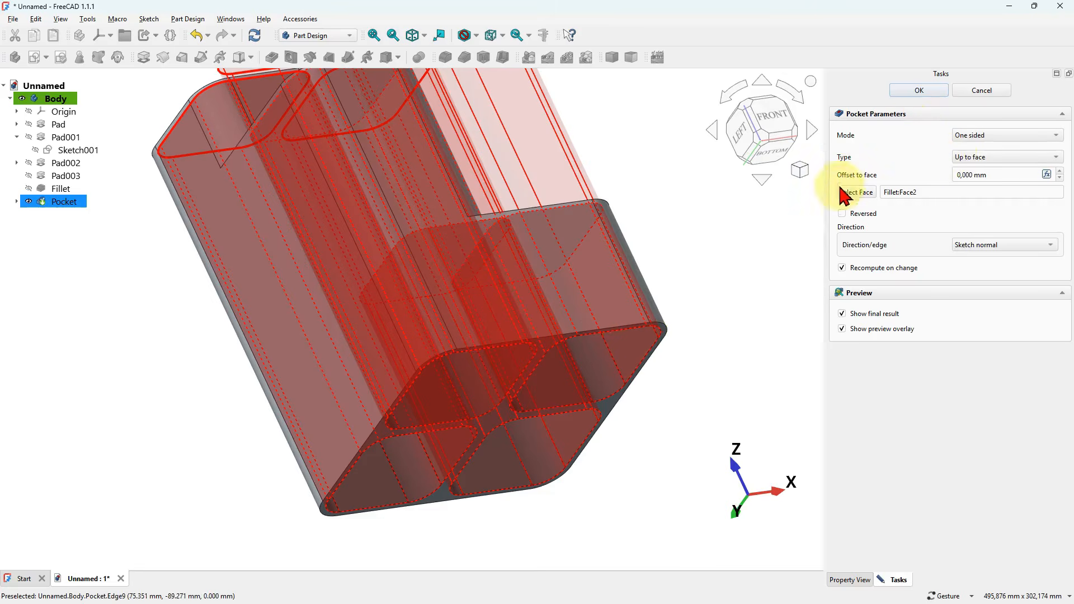
pyautogui.click(1009, 175)
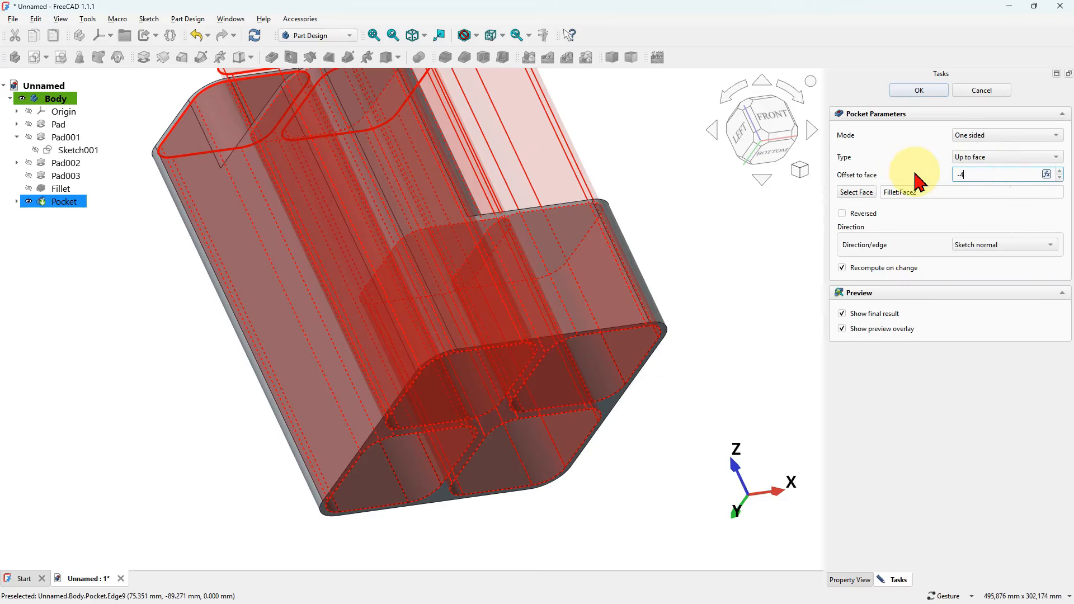
pyautogui.click(714, 218)
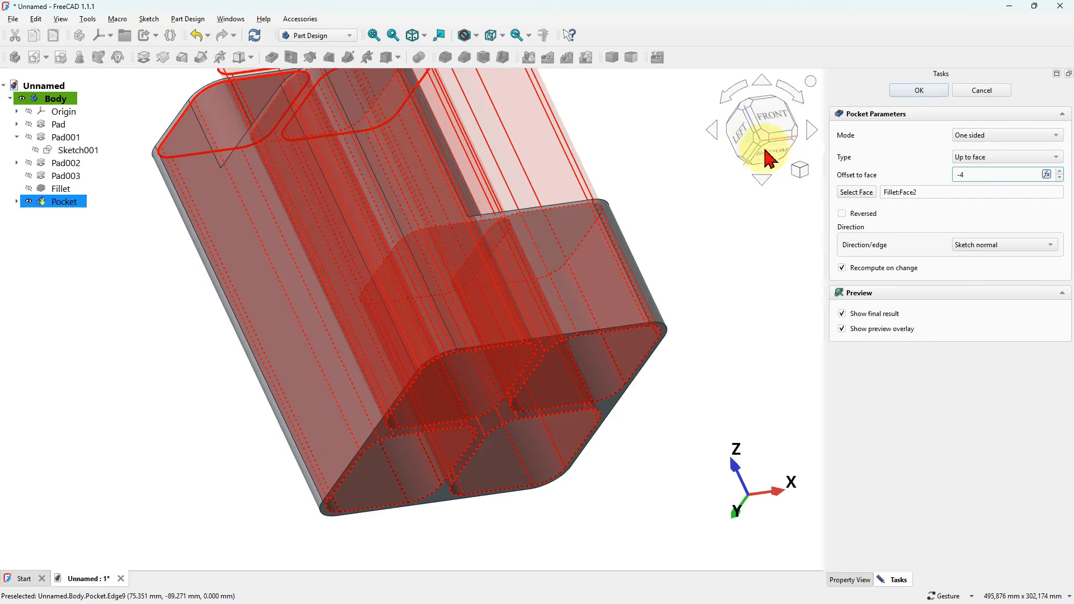
pyautogui.click(776, 129)
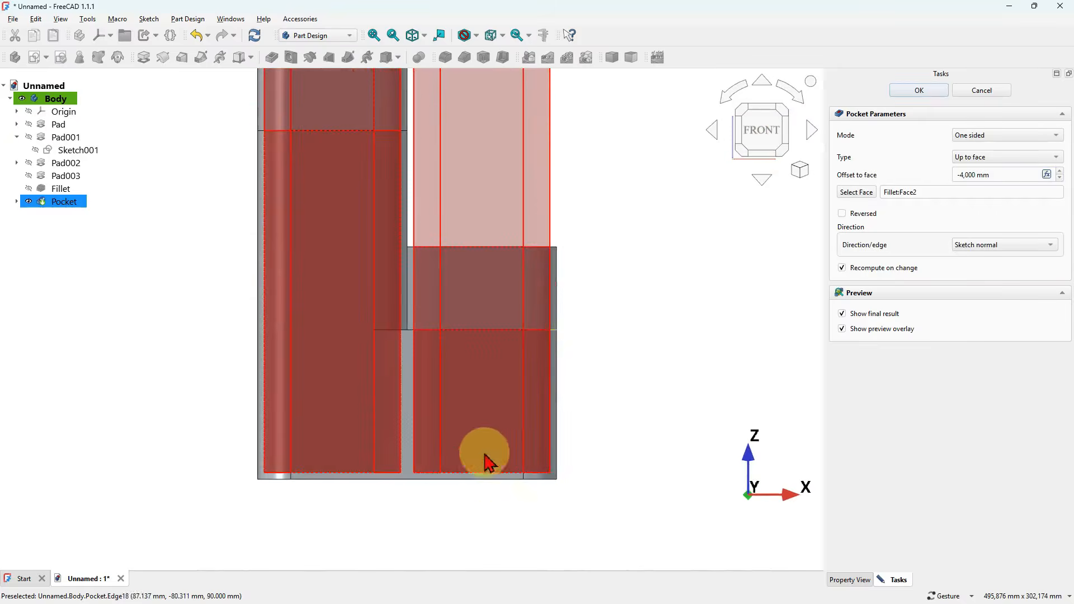
pyautogui.scroll(5, 484, 476)
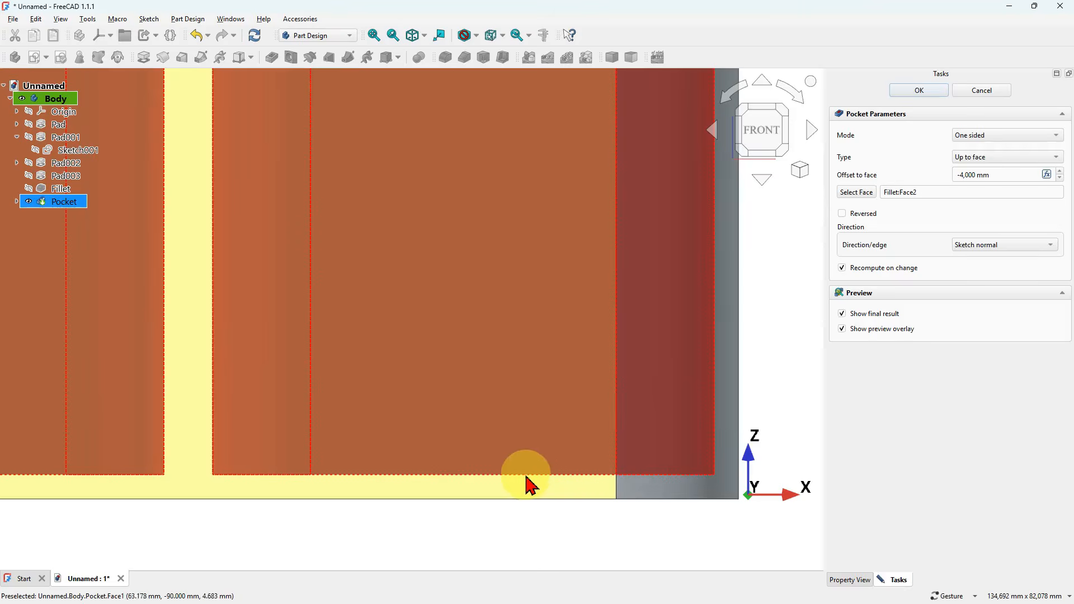
pyautogui.scroll(-5, 529, 485)
pyautogui.click(921, 92)
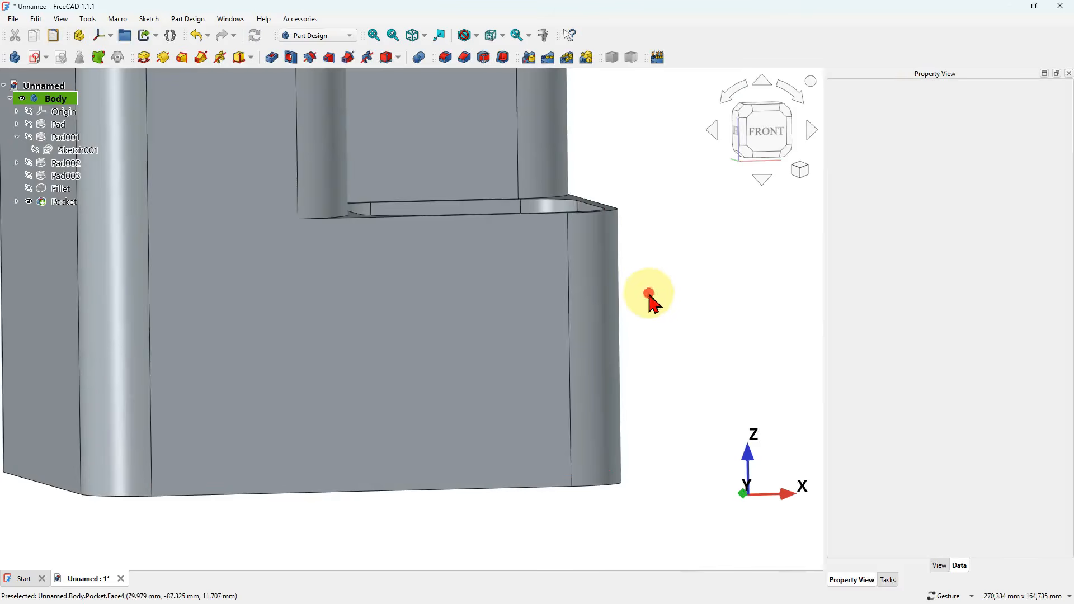
# - Fillet the outer top edges of all four blocks and the body's bottom perimeter with a 2 mm radius
pyautogui.press('0')
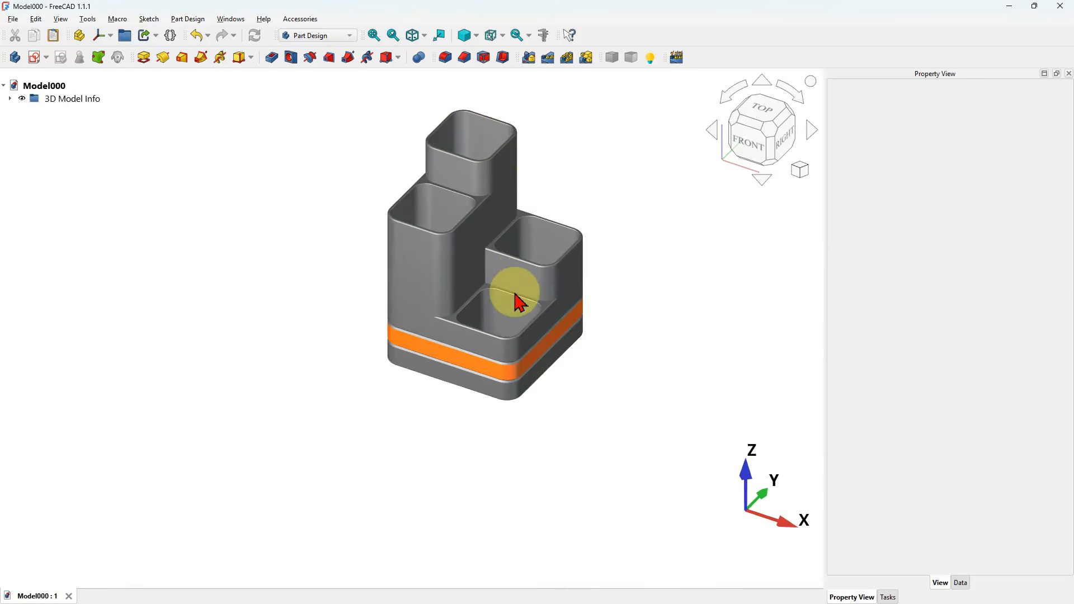
pyautogui.scroll(3, 515, 295)
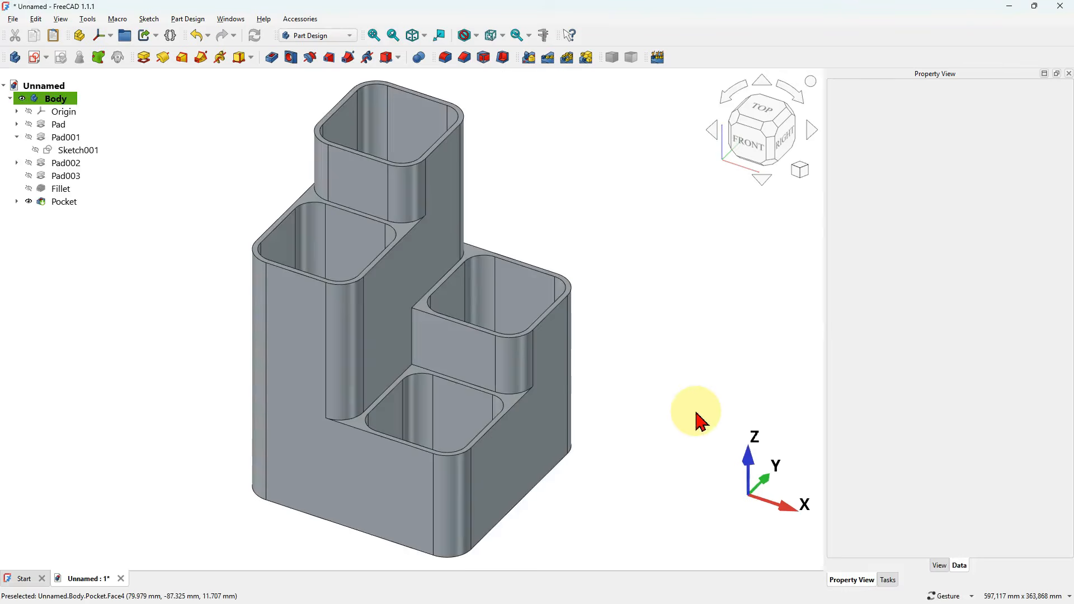
pyautogui.click(346, 288)
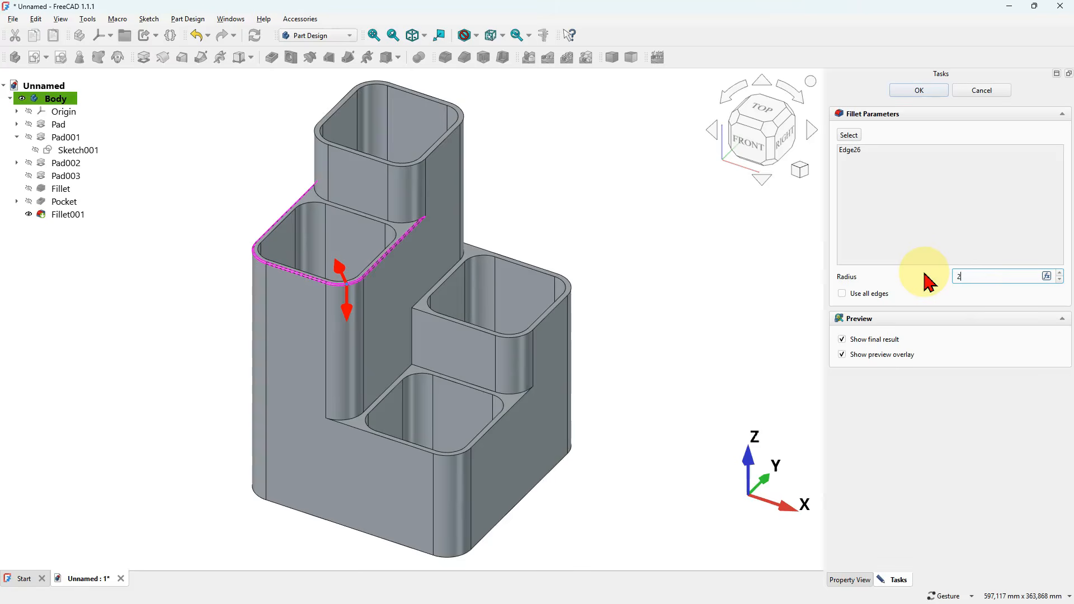
pyautogui.click(856, 136)
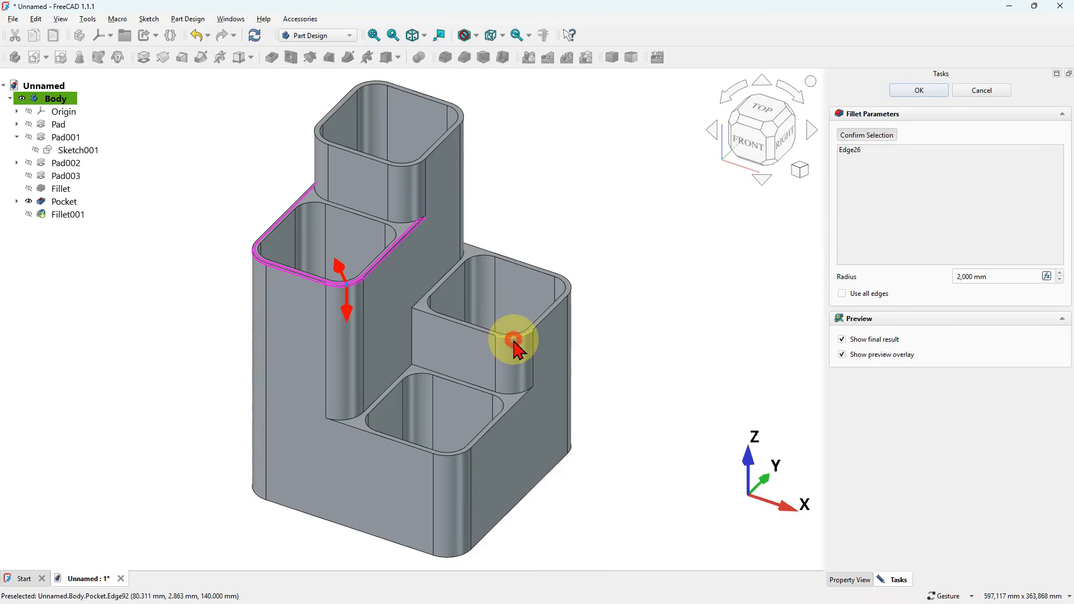
pyautogui.click(454, 458)
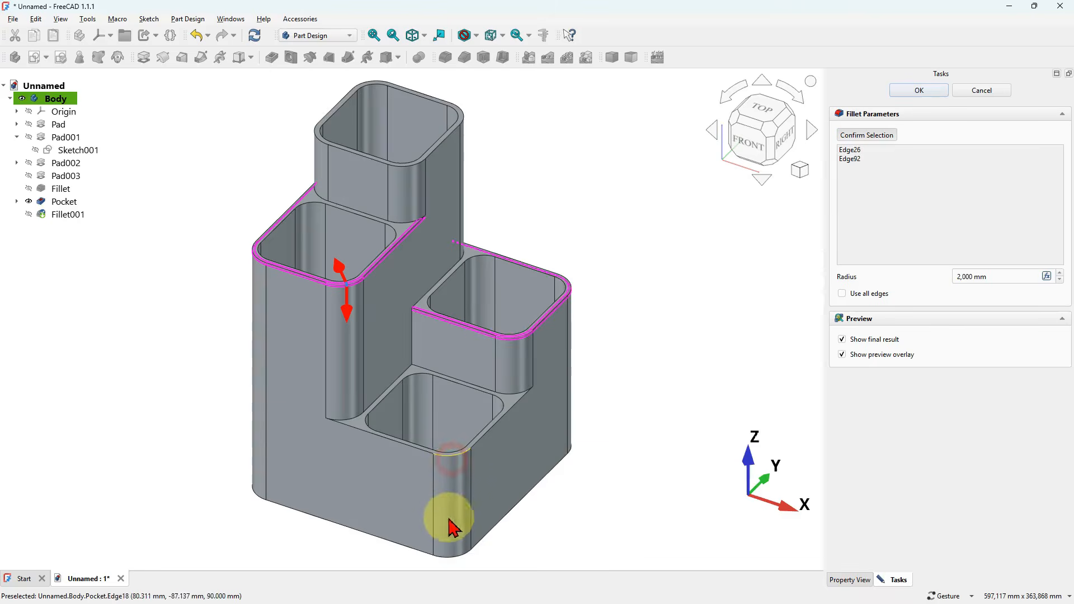
pyautogui.click(460, 558)
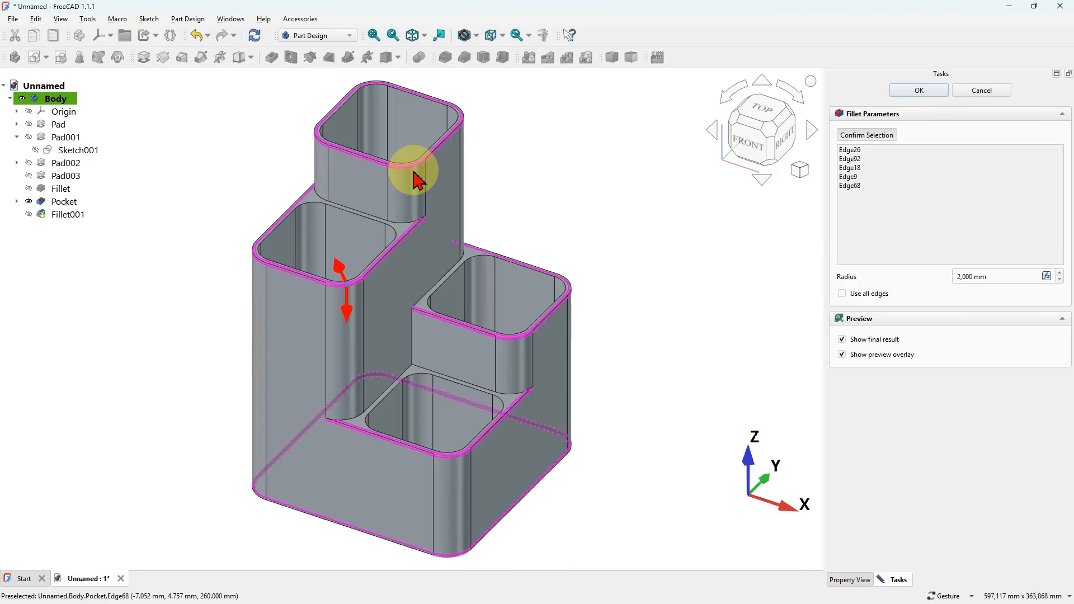
pyautogui.click(918, 90)
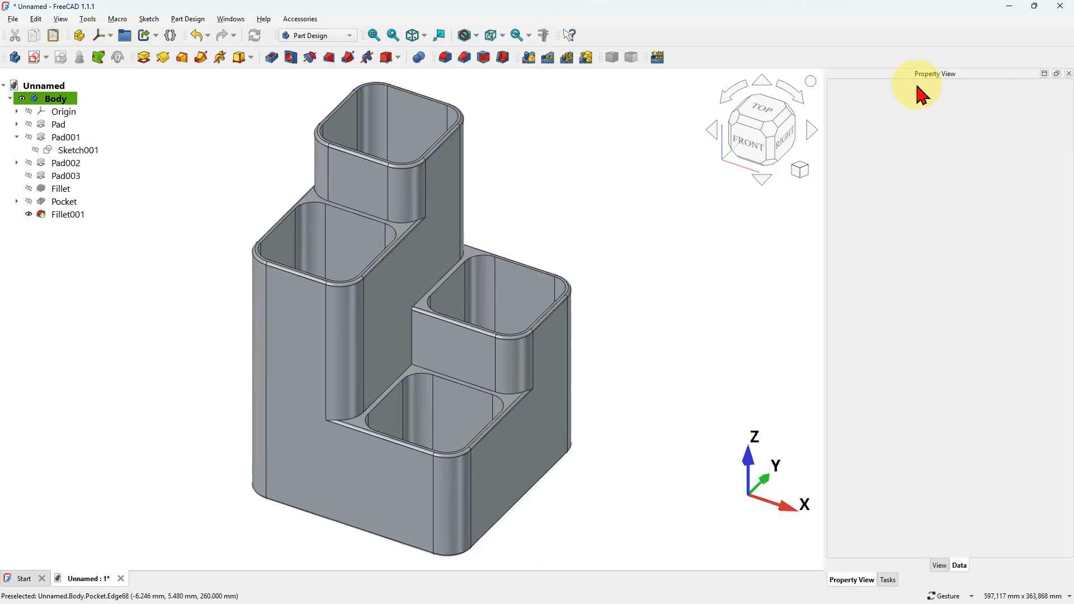
# - Fillet the inner rims of all four compartment openings with a 1 mm radius
pyautogui.moveTo(571, 223); pyautogui.dragTo(547, 233)
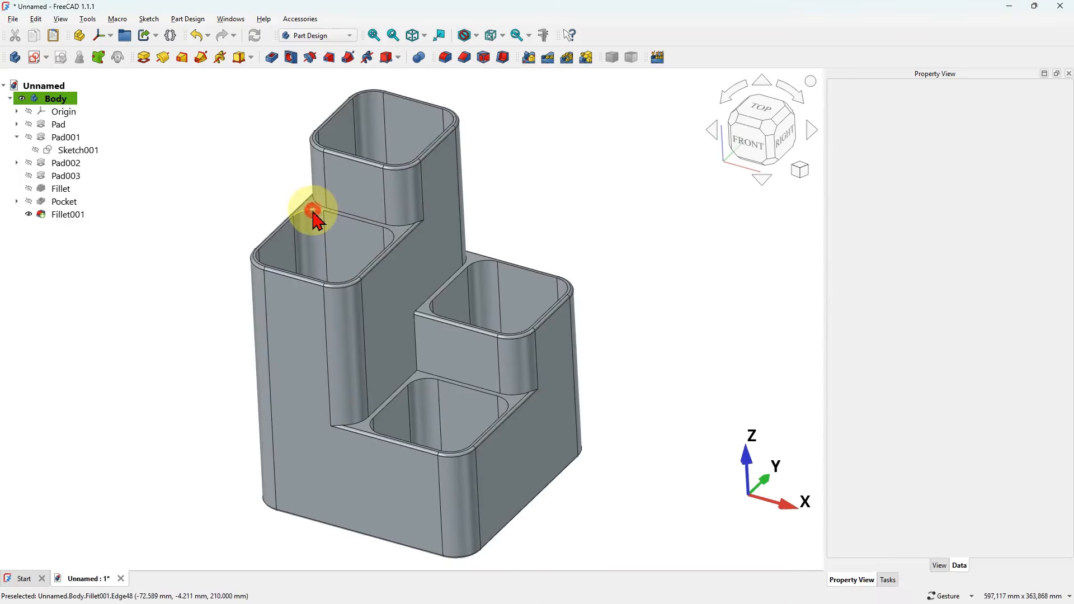
pyautogui.click(314, 211)
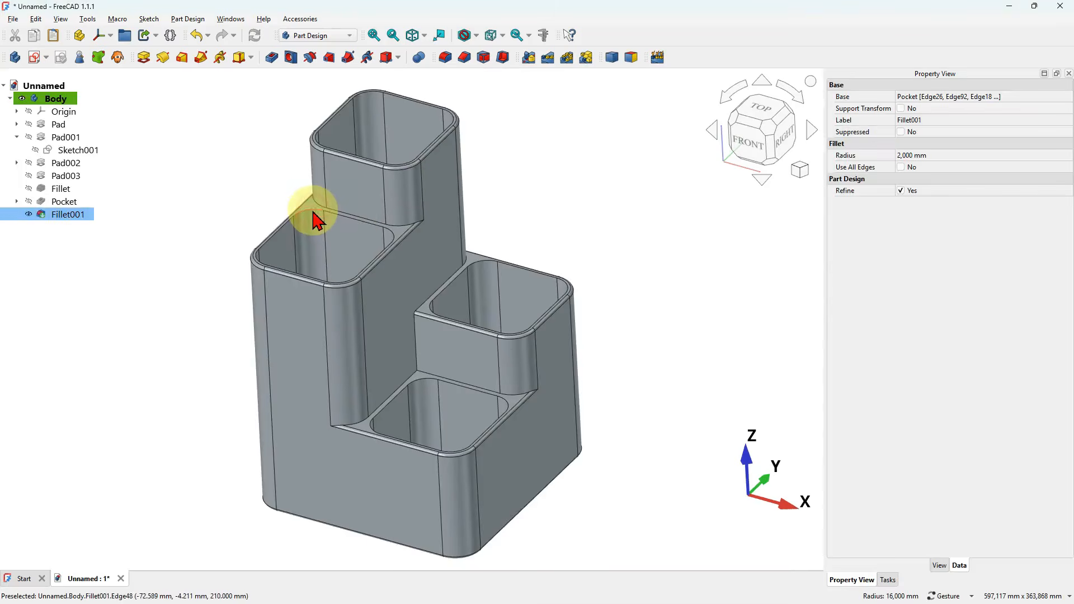
pyautogui.click(446, 58)
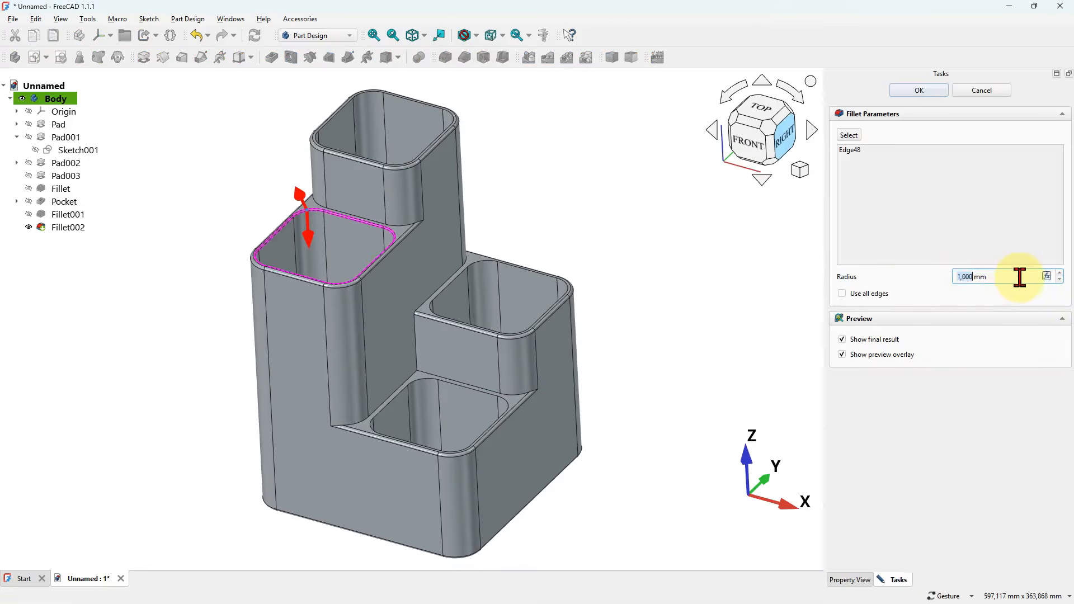
pyautogui.click(849, 135)
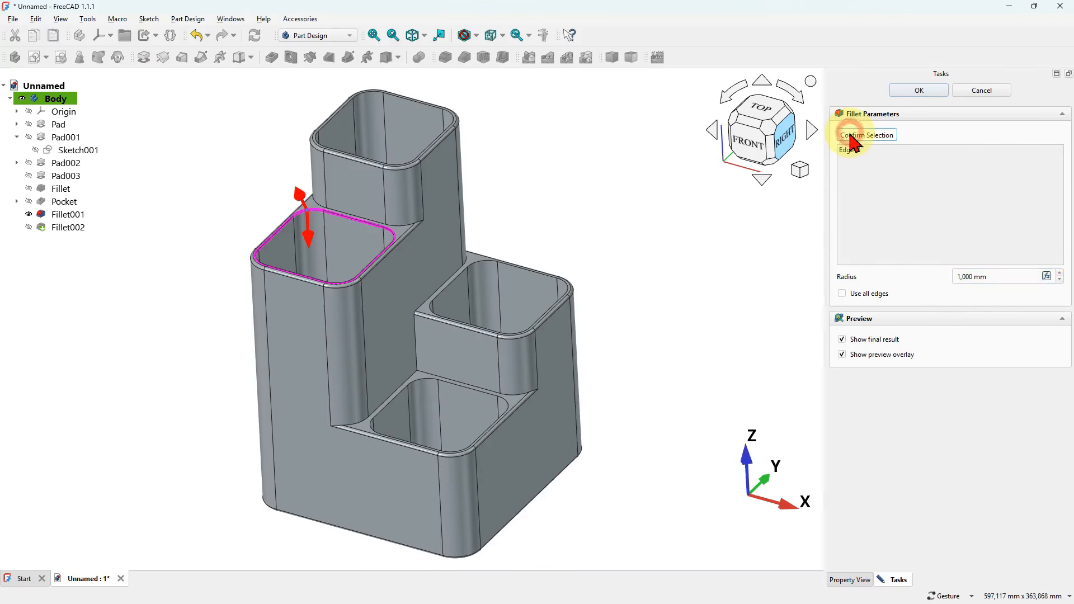
pyautogui.click(366, 96)
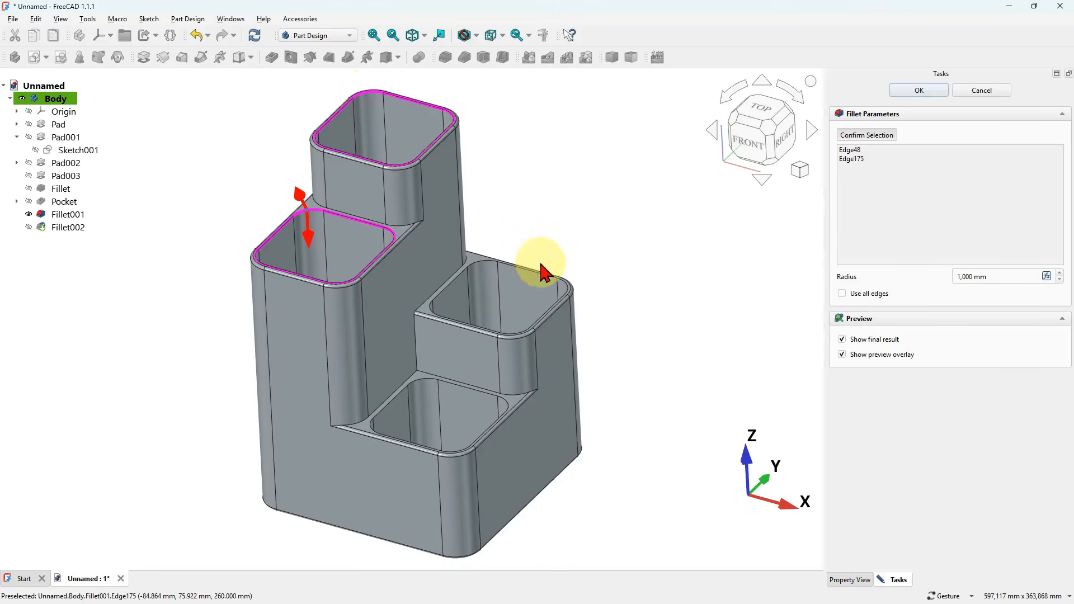
pyautogui.click(488, 273)
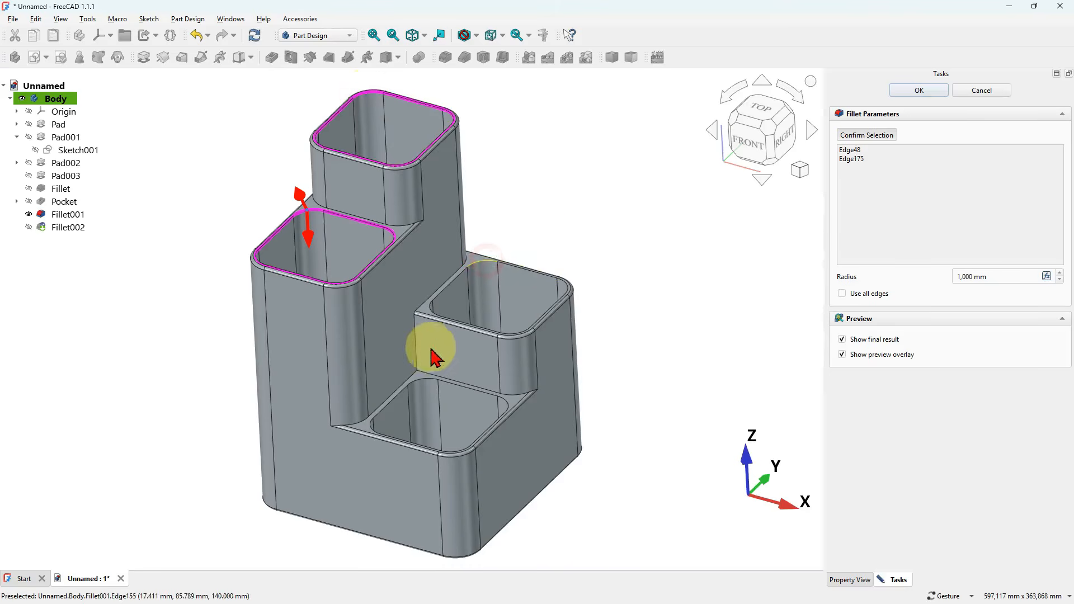
pyautogui.click(918, 91)
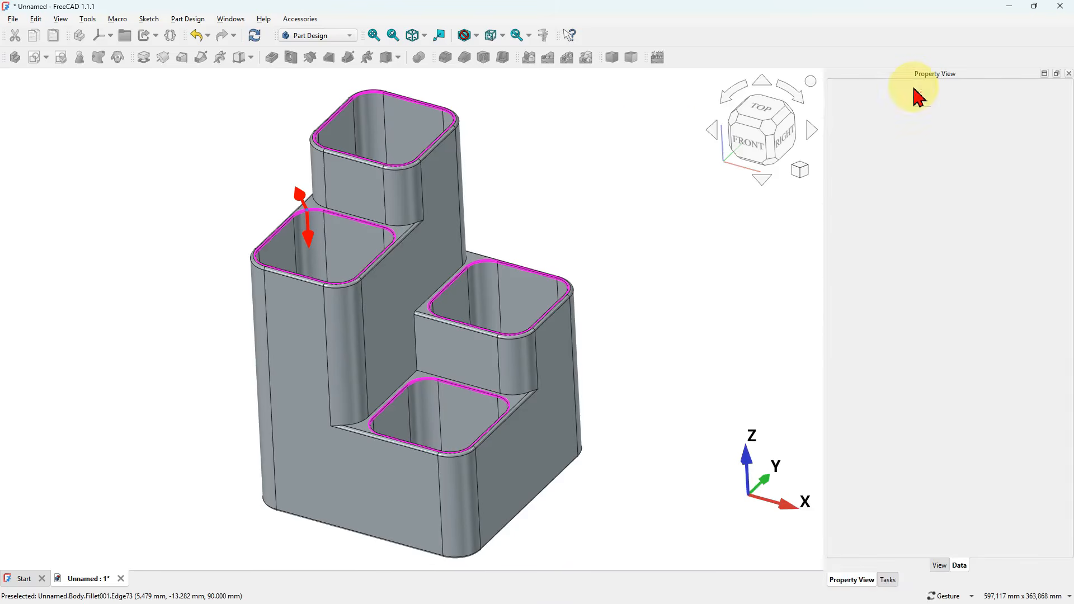
pyautogui.click(600, 213)
# - Inspect the reference model's grooved orange band, start a new sketch on the XZ plane, and show the body in section view
pyautogui.moveTo(568, 230)
pyautogui.mouseDown()
pyautogui.moveTo(587, 251)
pyautogui.moveTo(671, 170)
pyautogui.moveTo(558, 242)
pyautogui.mouseUp()
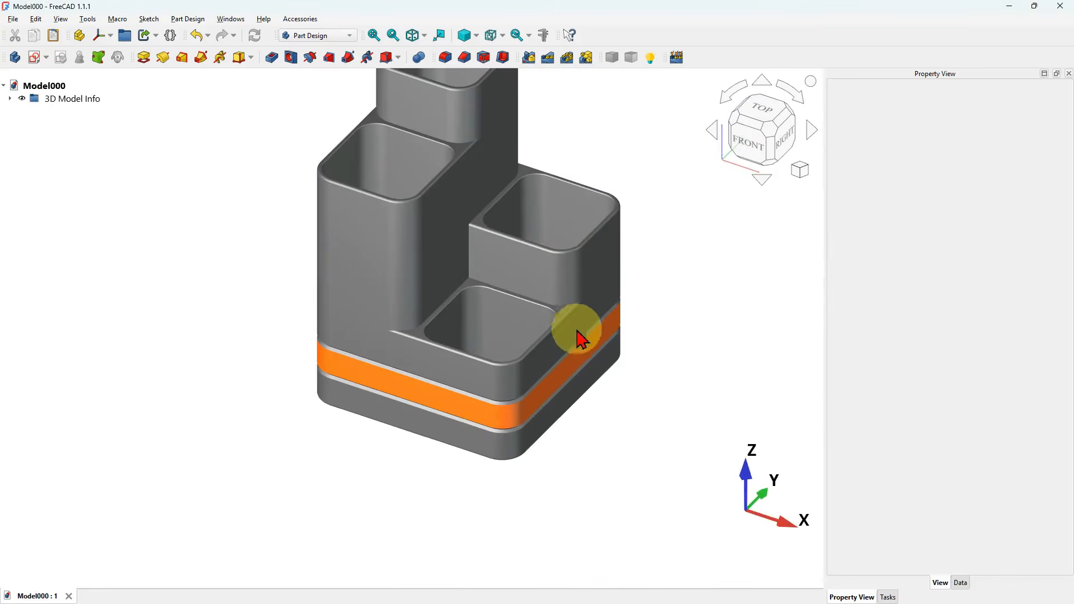
pyautogui.scroll(5, 520, 410)
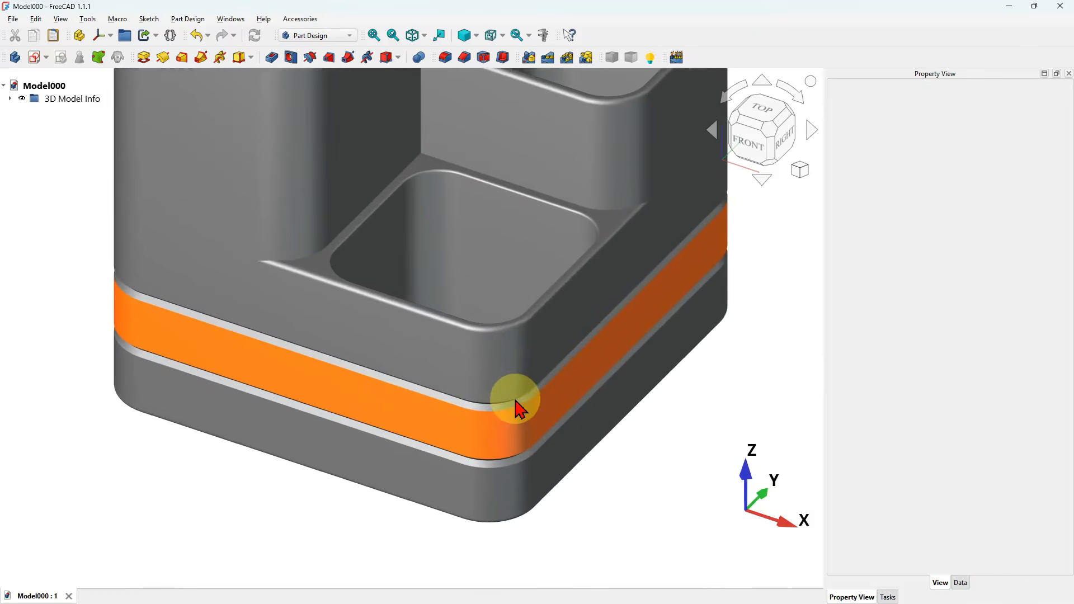
pyautogui.moveTo(455, 403); pyautogui.dragTo(507, 372)
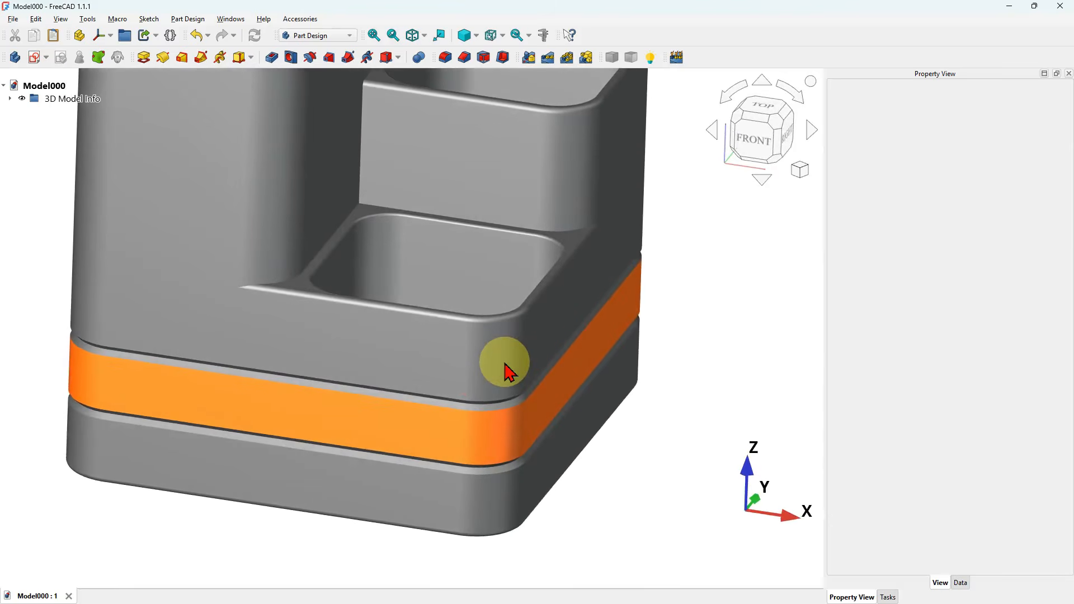
pyautogui.press('0')
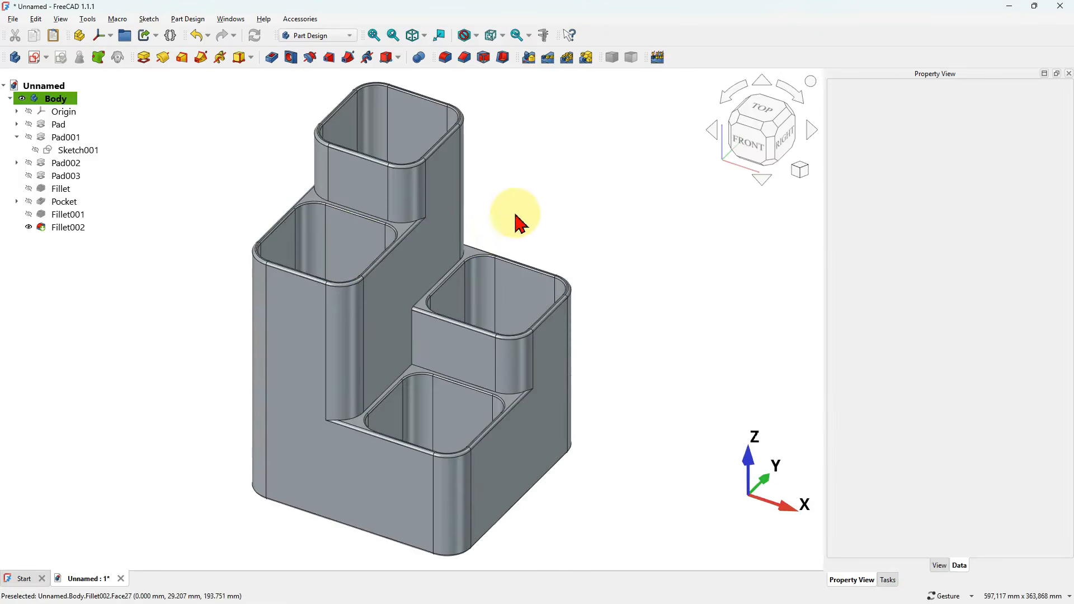
pyautogui.click(37, 60)
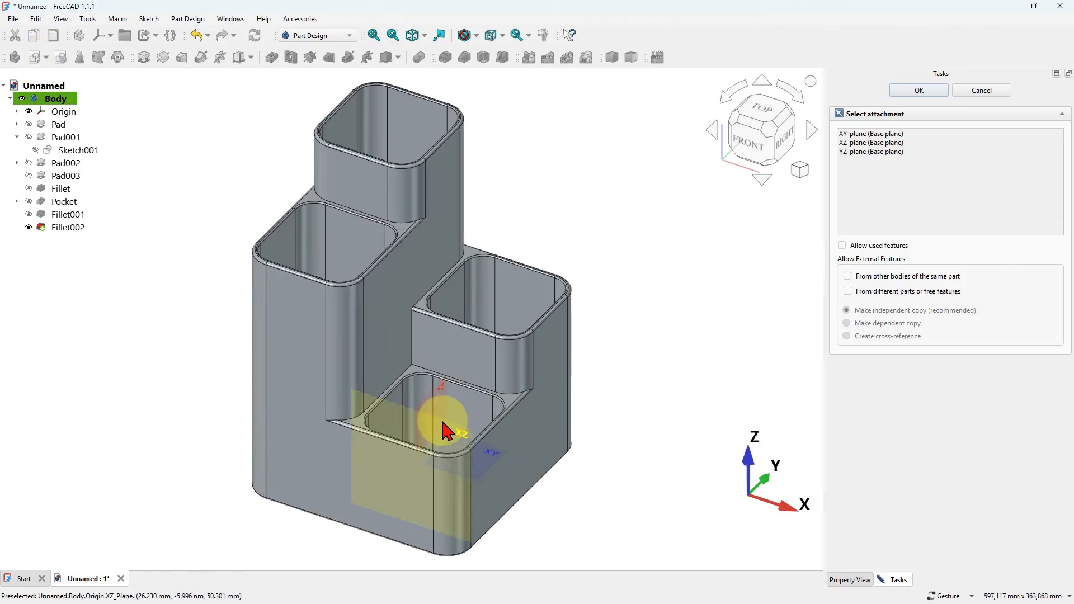
pyautogui.click(446, 429)
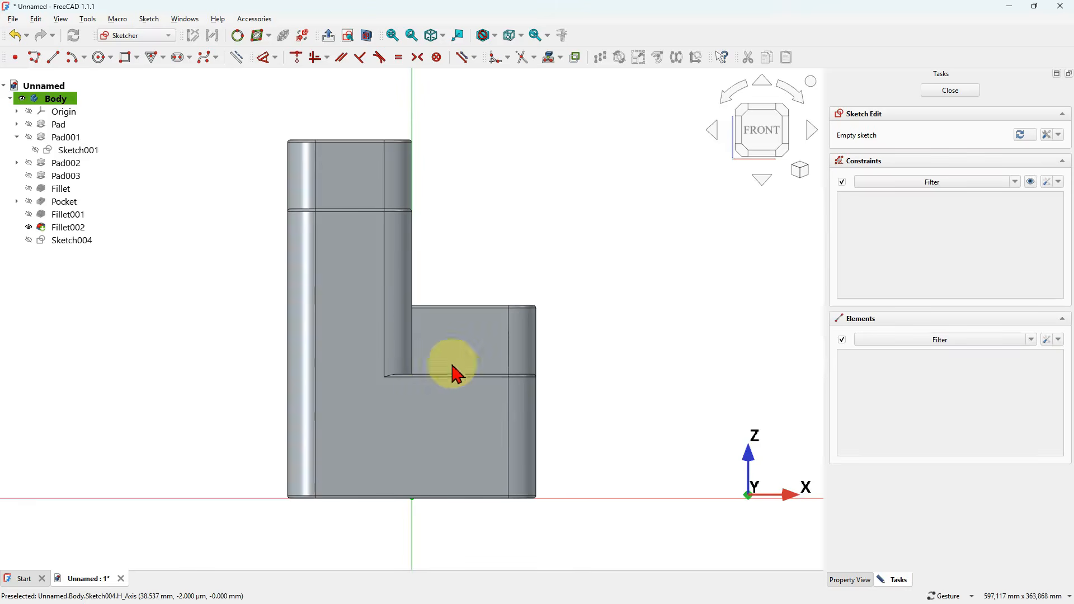
pyautogui.click(368, 35)
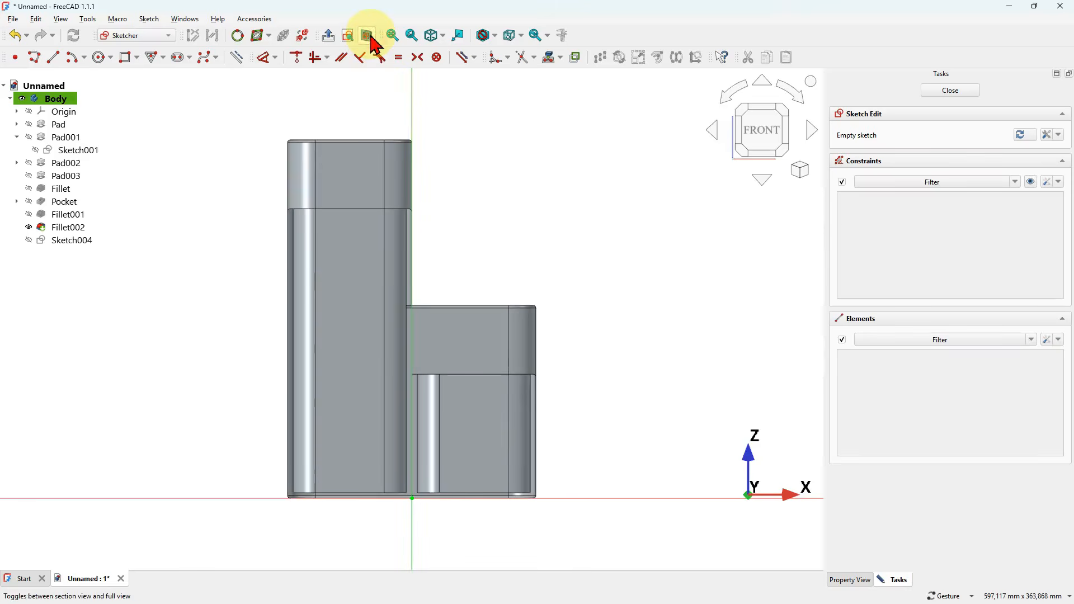
# - Project the lowest block's vertical outer wall edge on the +X side into the sketch as external geometry
pyautogui.scroll(5, 587, 491)
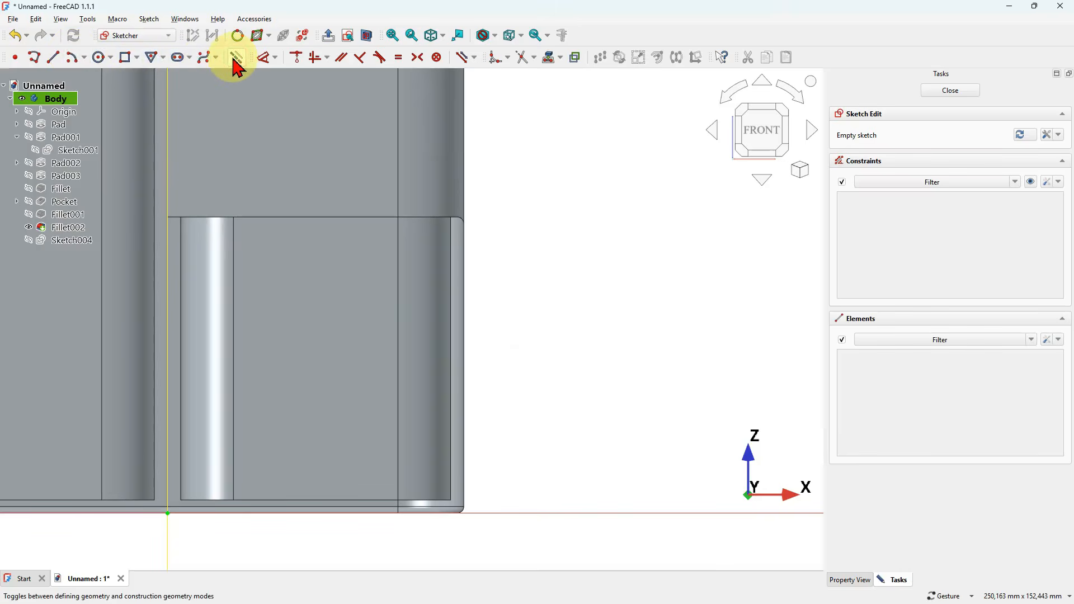
pyautogui.click(552, 60)
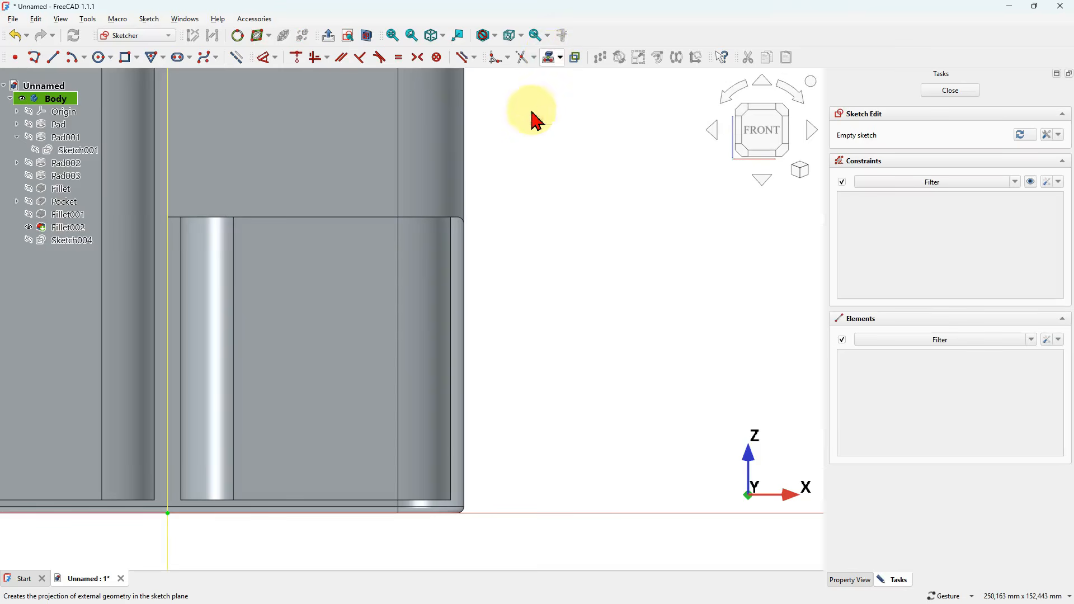
pyautogui.click(466, 308)
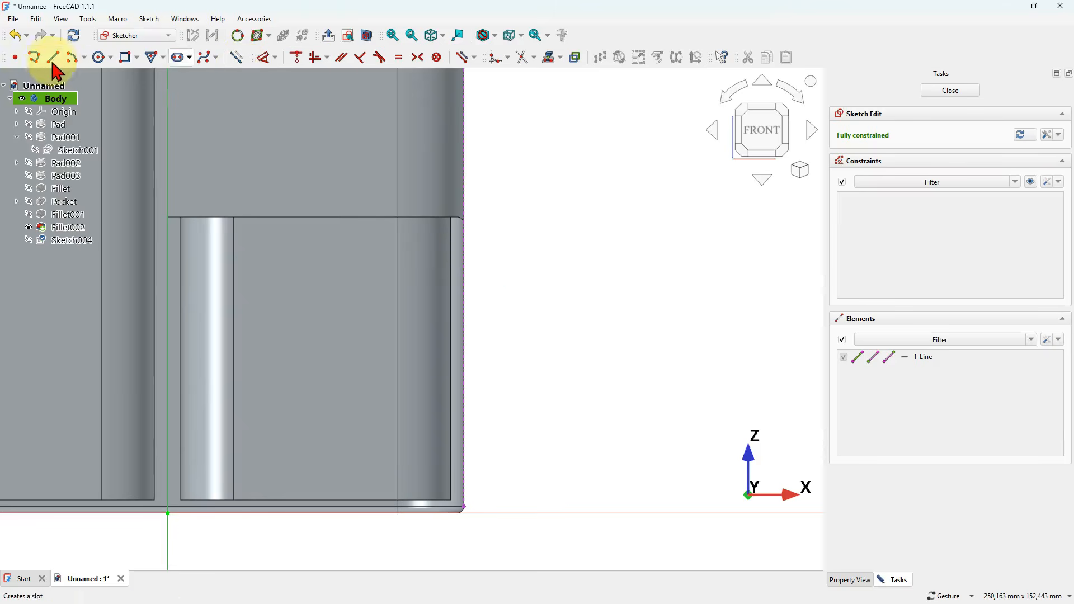
# - Draw a closed triangle with Polyline pointing into the wall, its two outer corners on the projected edge at heights of about 35 and 20 mm
pyautogui.click(238, 56)
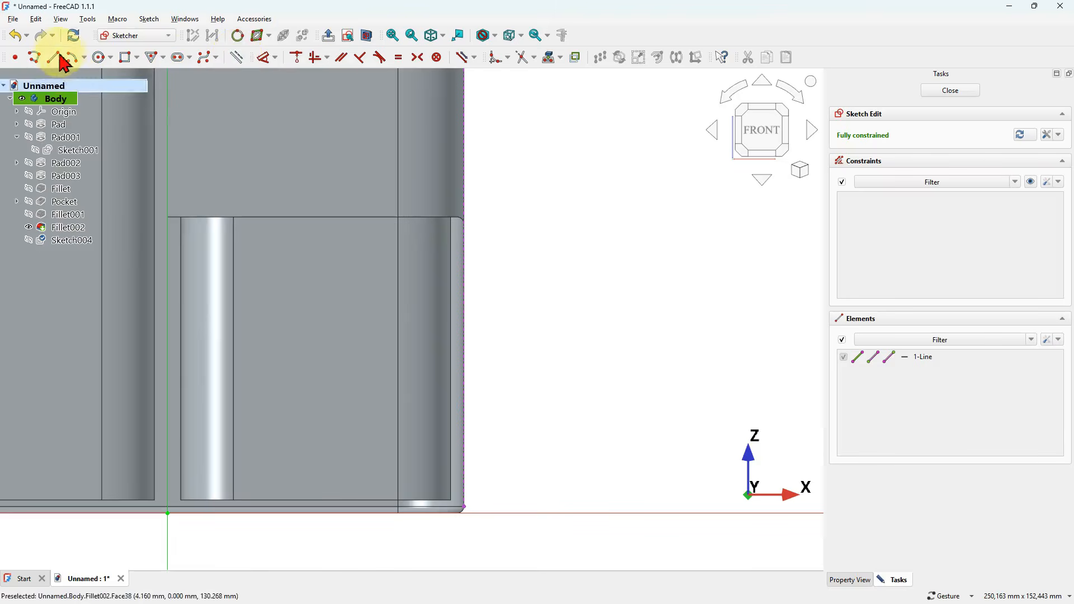
pyautogui.click(36, 56)
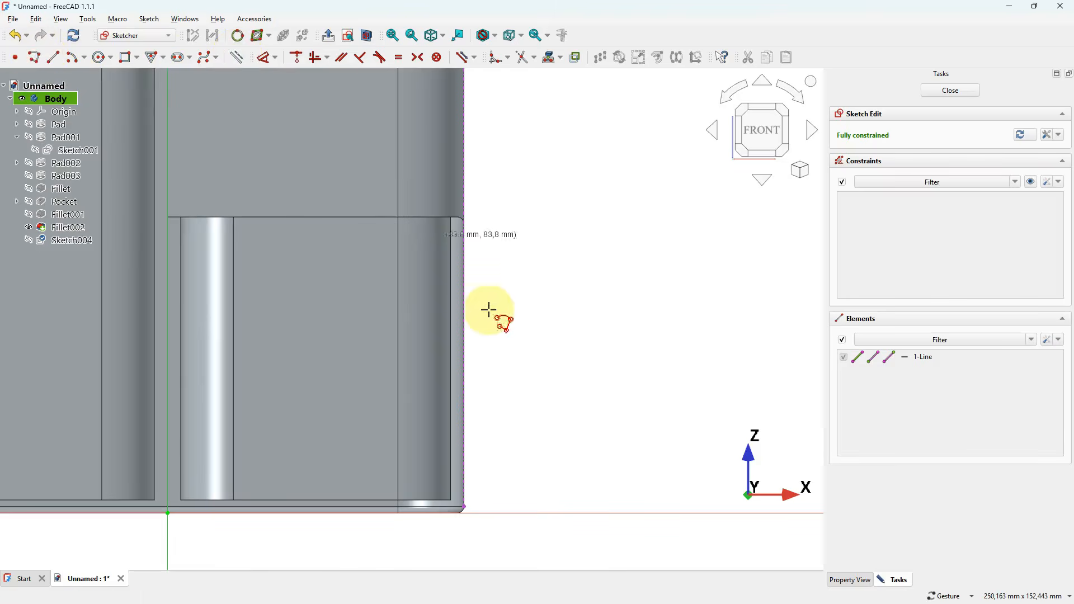
pyautogui.scroll(4, 491, 354)
pyautogui.scroll(-4, 483, 238)
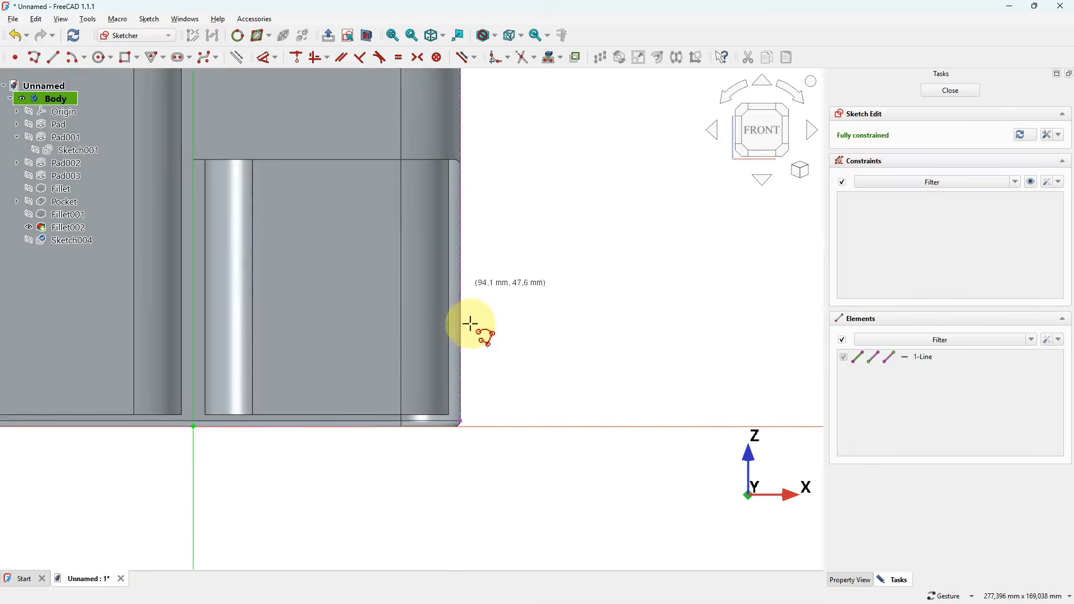
pyautogui.scroll(3, 472, 403)
pyautogui.click(446, 236)
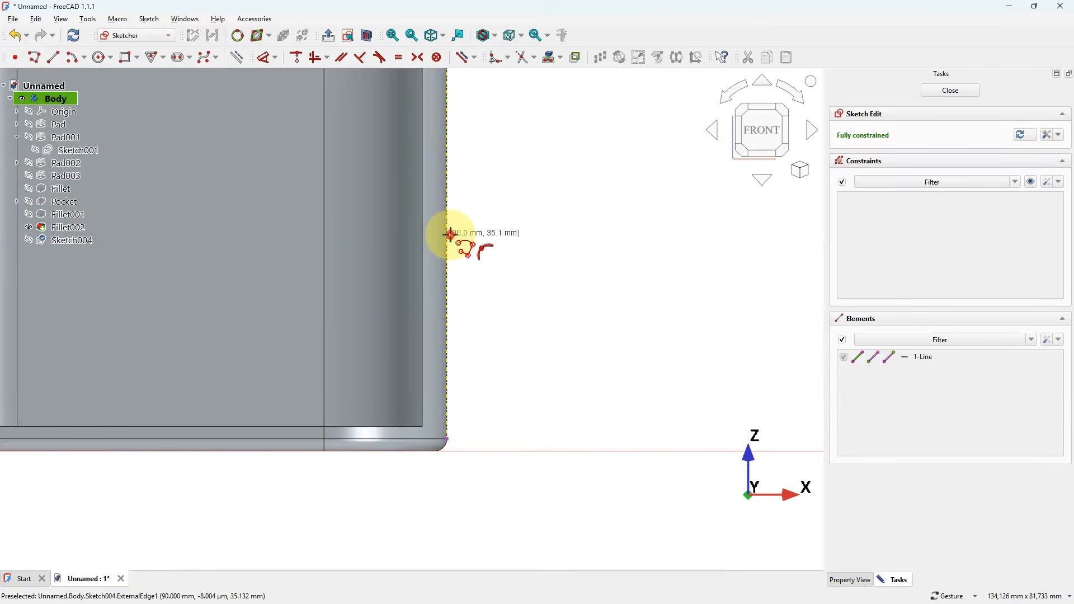
pyautogui.click(376, 285)
pyautogui.click(446, 331)
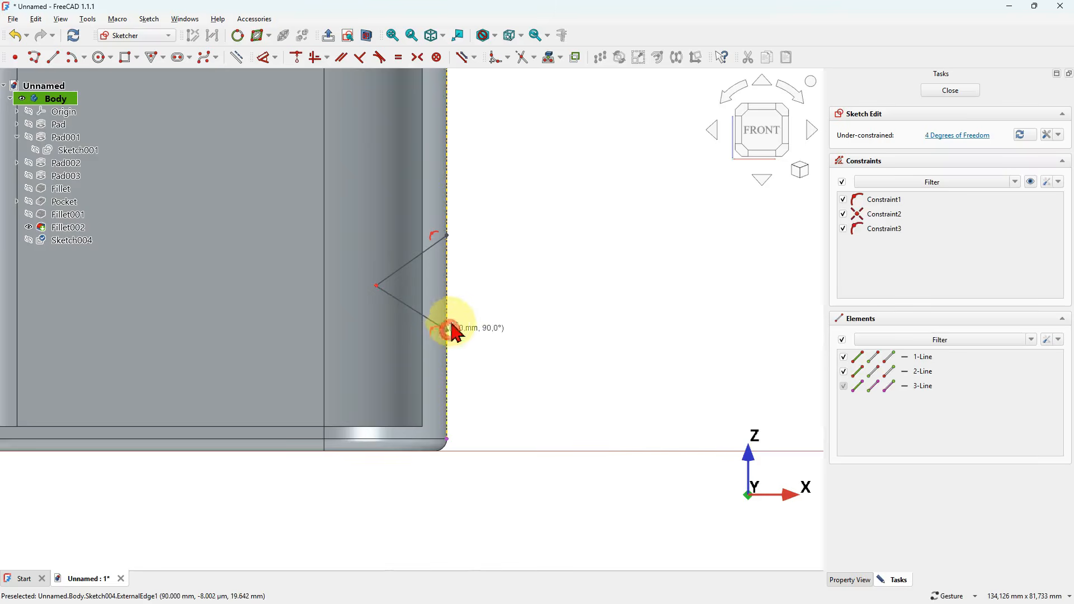
pyautogui.click(453, 233)
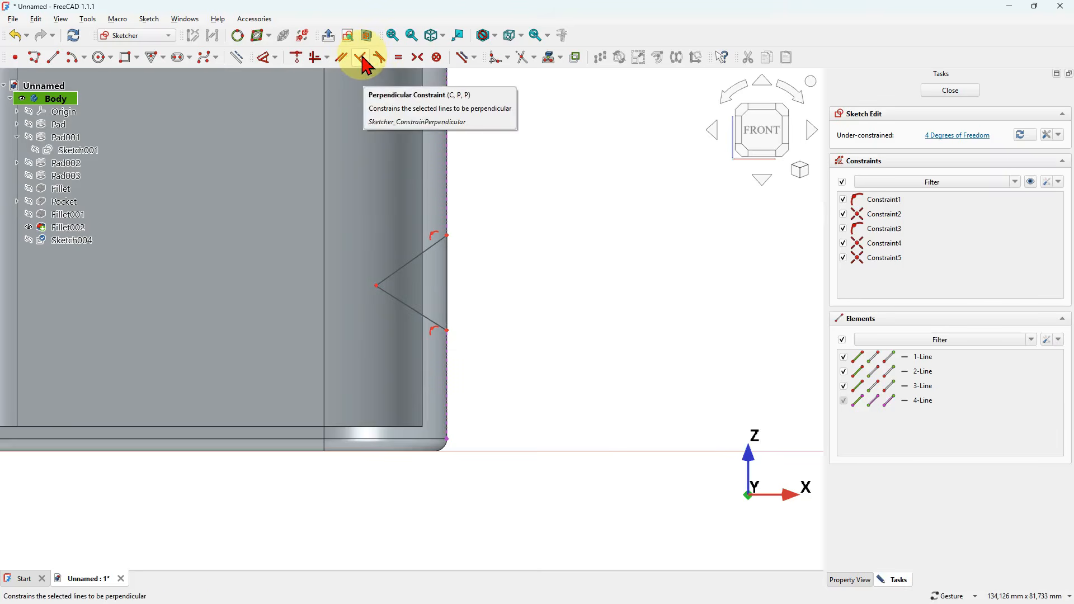
# - Constrain the triangle's two slanted sides perpendicular to each other
pyautogui.click(404, 260)
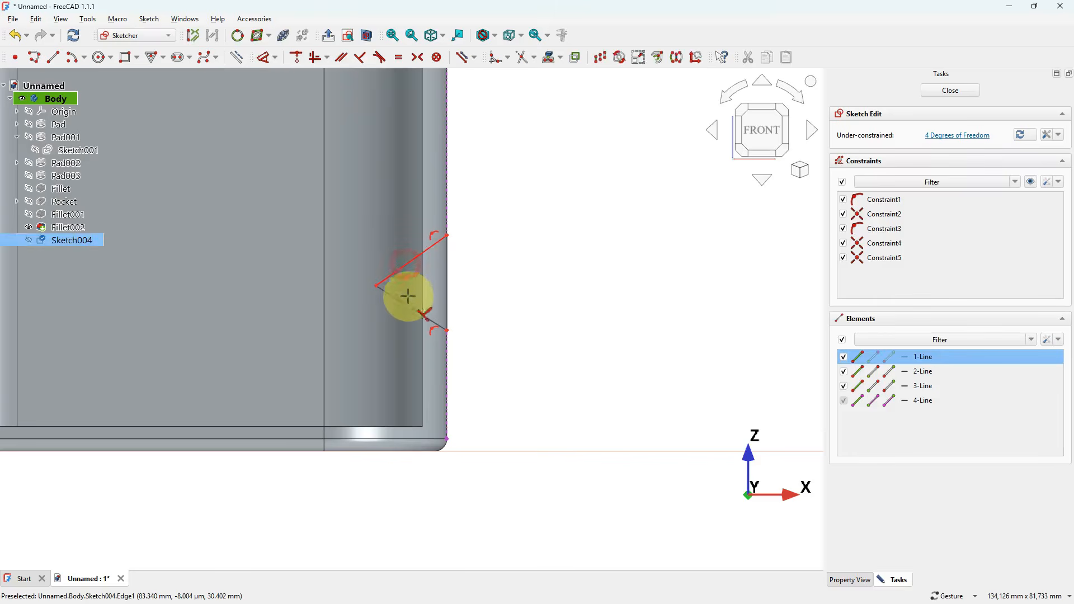
pyautogui.click(410, 309)
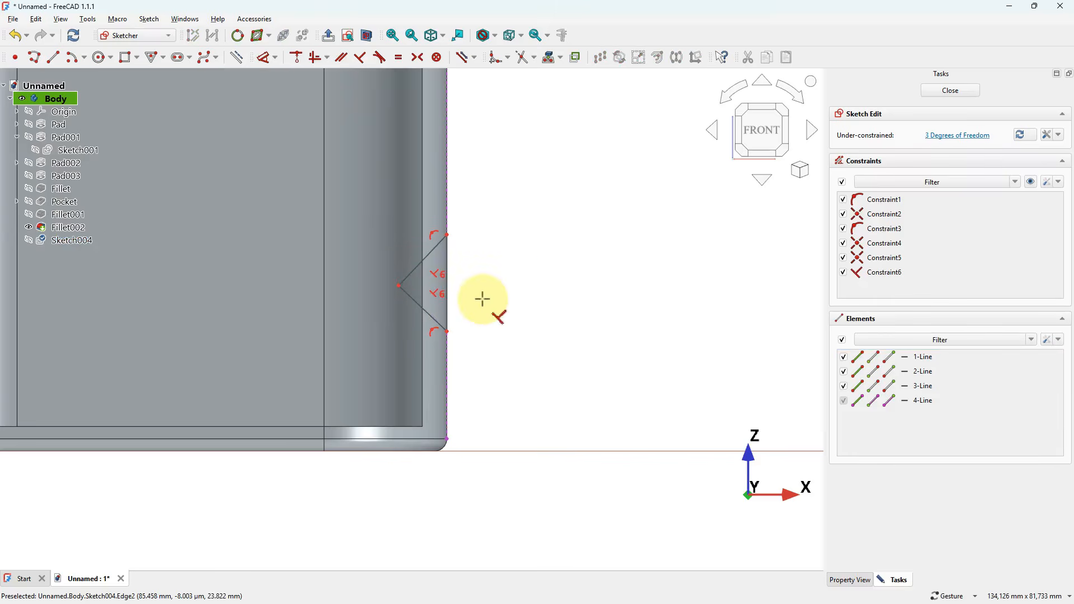
pyautogui.scroll(1, 491, 254)
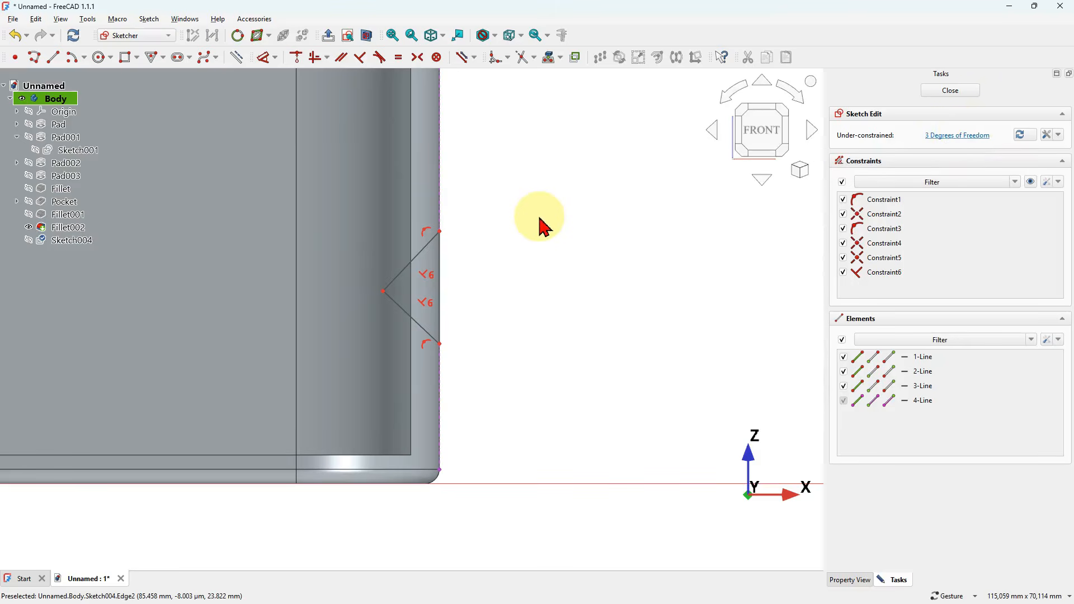
# - Constrain the triangle's two slanted sides to equal length
pyautogui.moveTo(383, 291)
pyautogui.mouseDown()
pyautogui.moveTo(422, 288)
pyautogui.moveTo(412, 311)
pyautogui.moveTo(396, 314)
pyautogui.mouseUp()
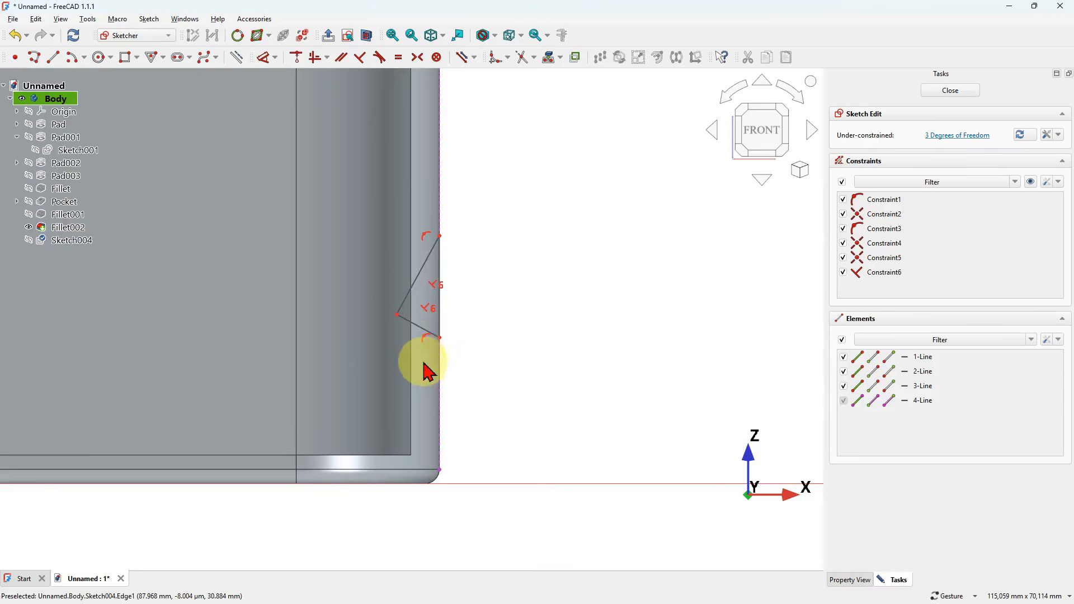
pyautogui.click(428, 273)
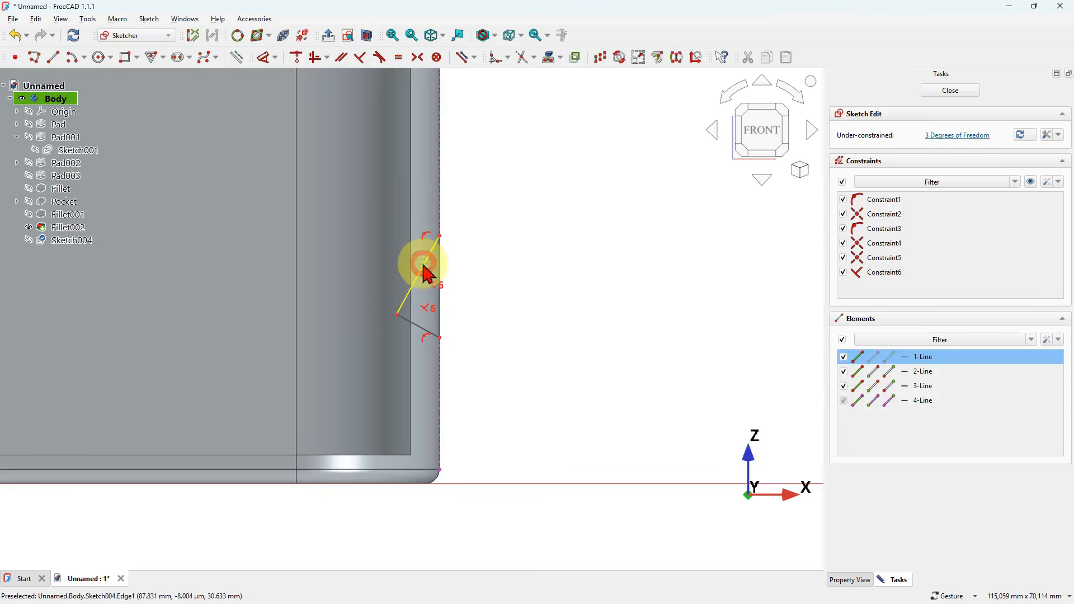
pyautogui.click(418, 336)
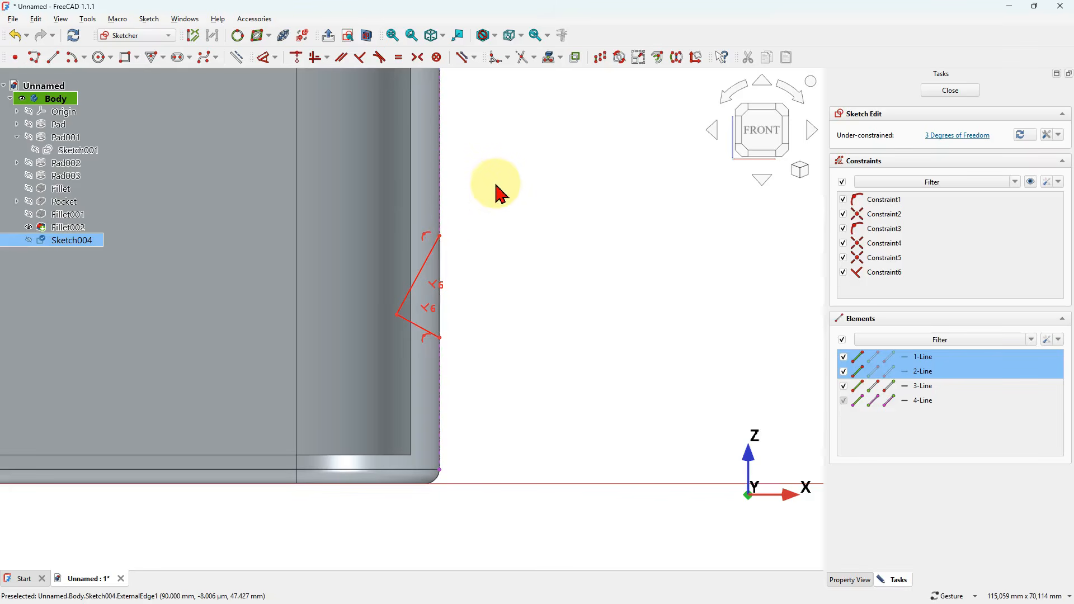
pyautogui.click(399, 57)
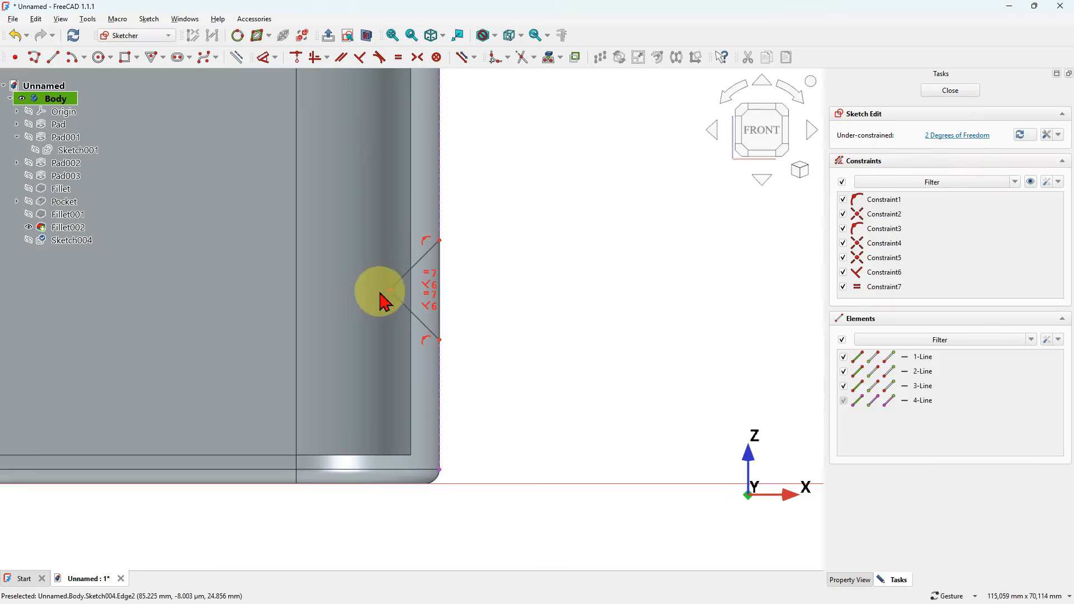
# - Shrink the triangle towards the wall edge and dimension its apex 2 mm horizontally from the projected edge
pyautogui.moveTo(386, 292); pyautogui.dragTo(426, 293)
pyautogui.click(573, 242)
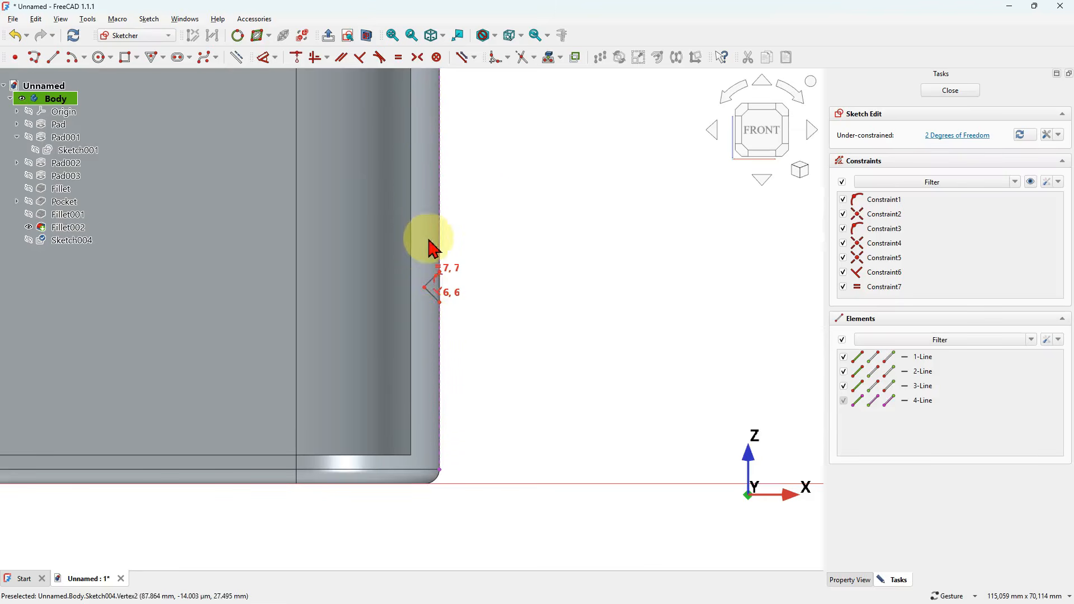
pyautogui.scroll(3, 427, 293)
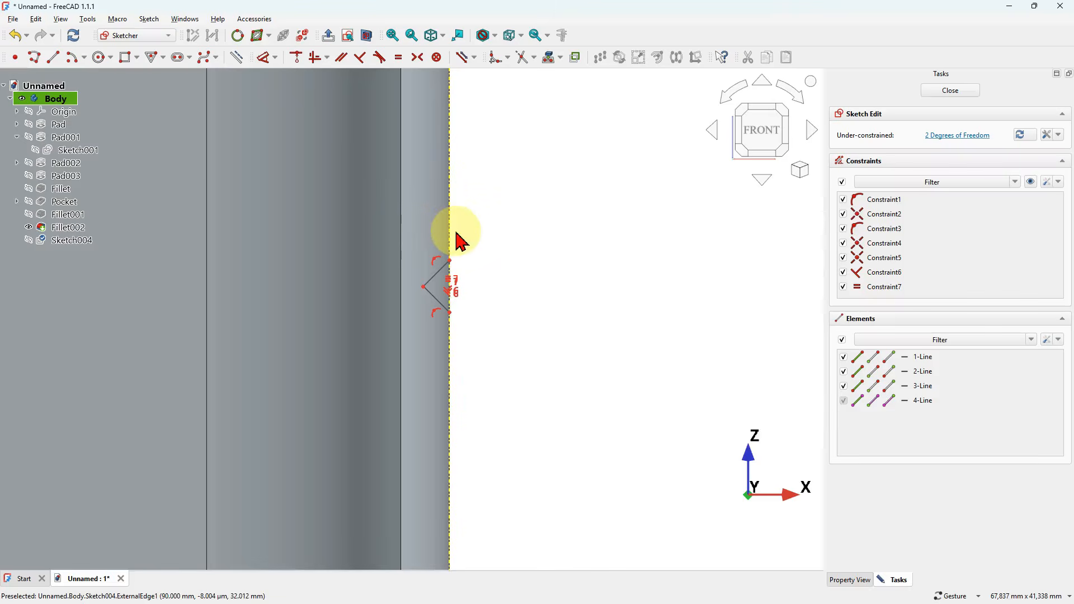
pyautogui.click(269, 58)
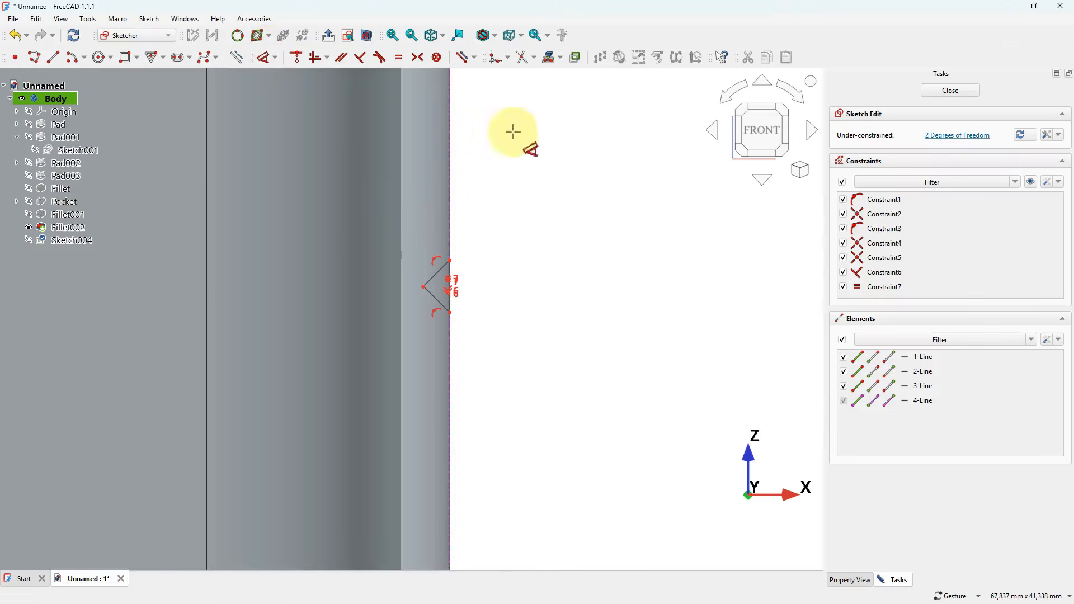
pyautogui.click(424, 287)
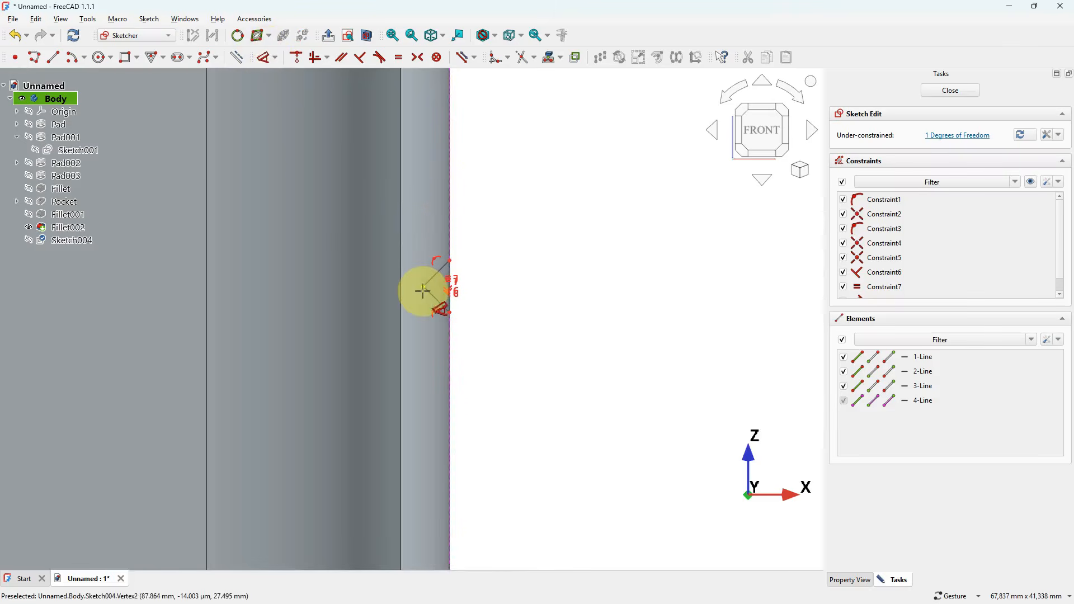
pyautogui.click(451, 180)
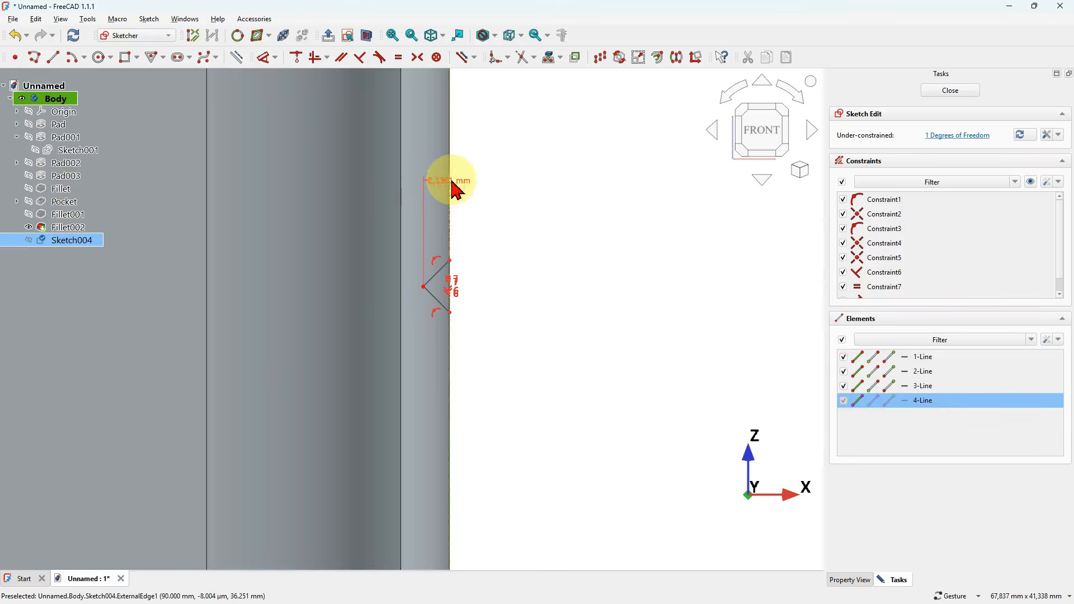
pyautogui.click(545, 197)
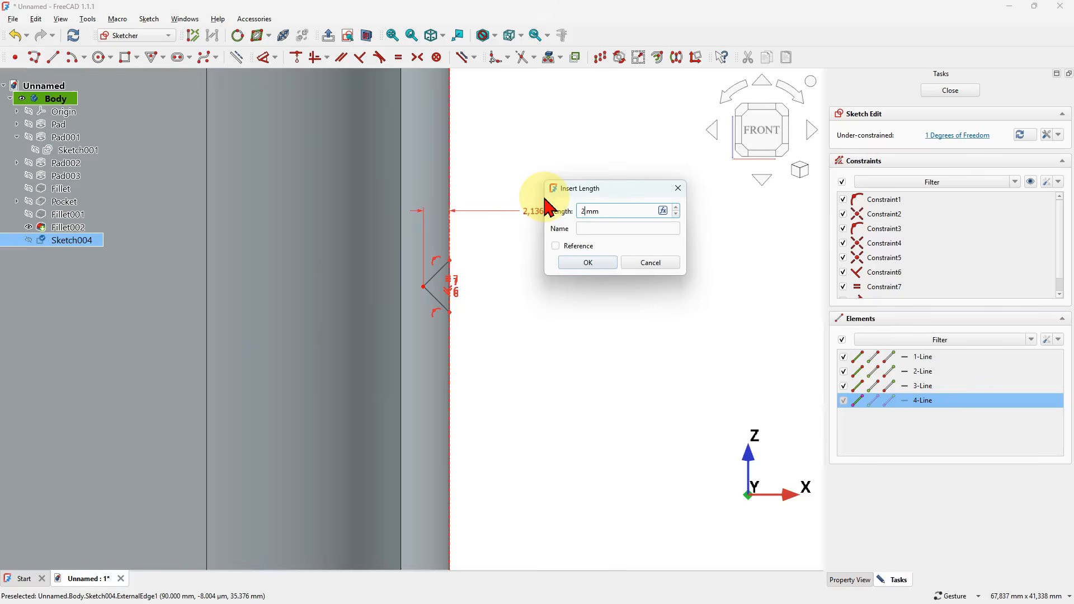
pyautogui.write('2')
pyautogui.press('Return')
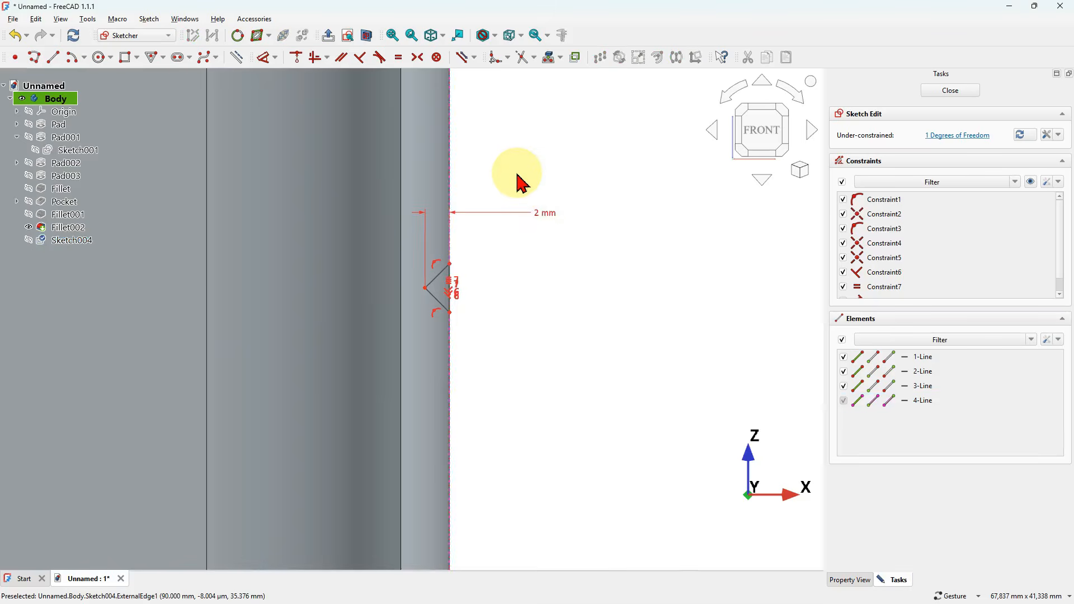
# - Duplicate the whole triangle with copy and paste, and move the original down the wall edge, clear of its copy
pyautogui.scroll(-3, 560, 184)
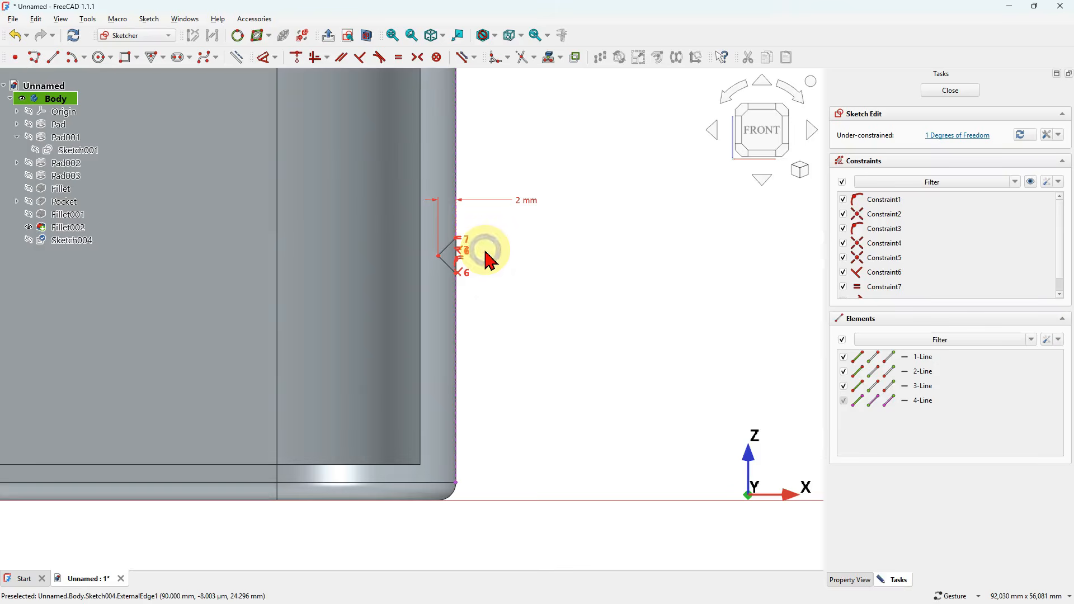
pyautogui.moveTo(384, 203)
pyautogui.mouseDown()
pyautogui.moveTo(515, 285)
pyautogui.moveTo(560, 335)
pyautogui.mouseUp()
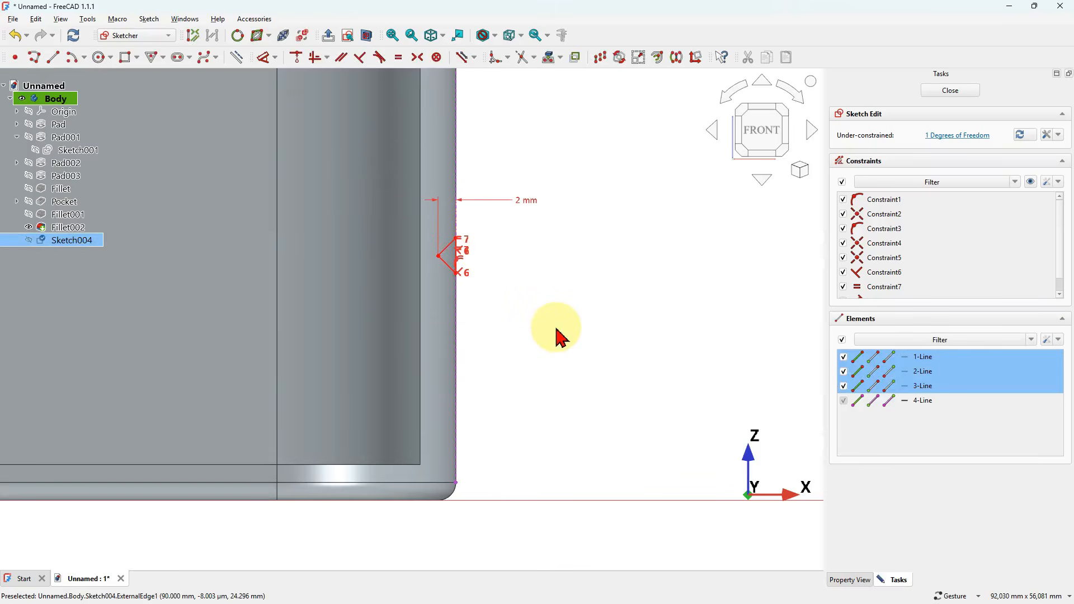
pyautogui.hotkey('ctrl', 'v')
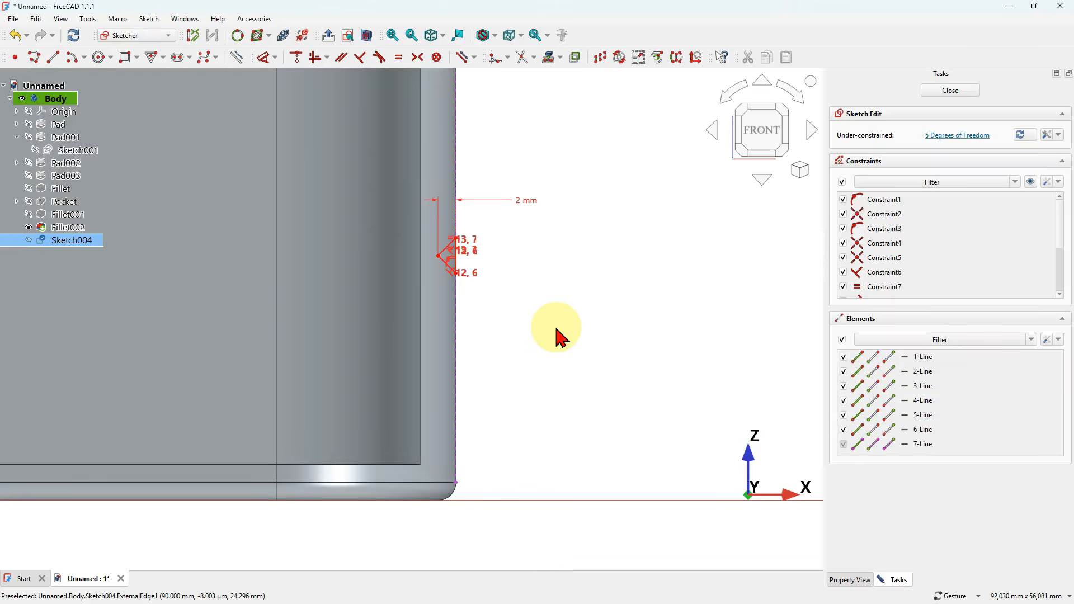
pyautogui.scroll(3, 491, 300)
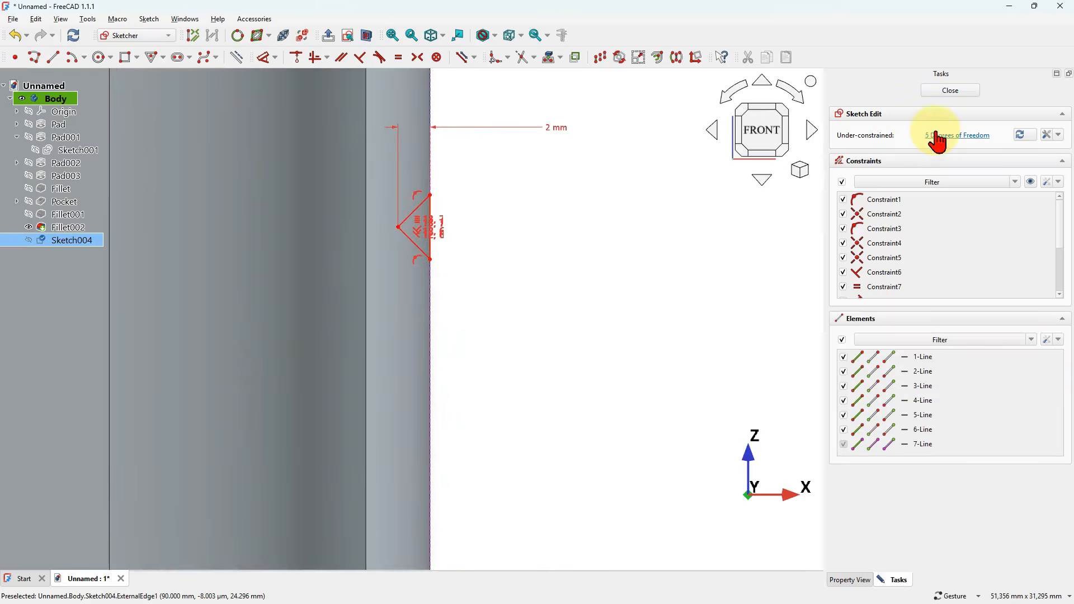
pyautogui.click(433, 238)
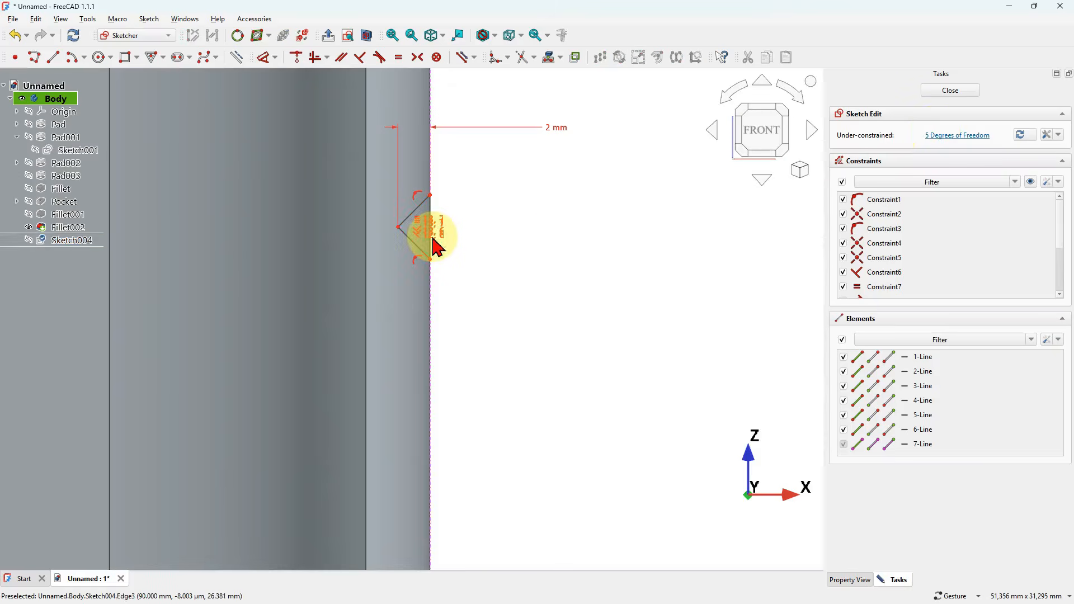
pyautogui.moveTo(430, 259); pyautogui.dragTo(445, 424)
pyautogui.click(520, 186)
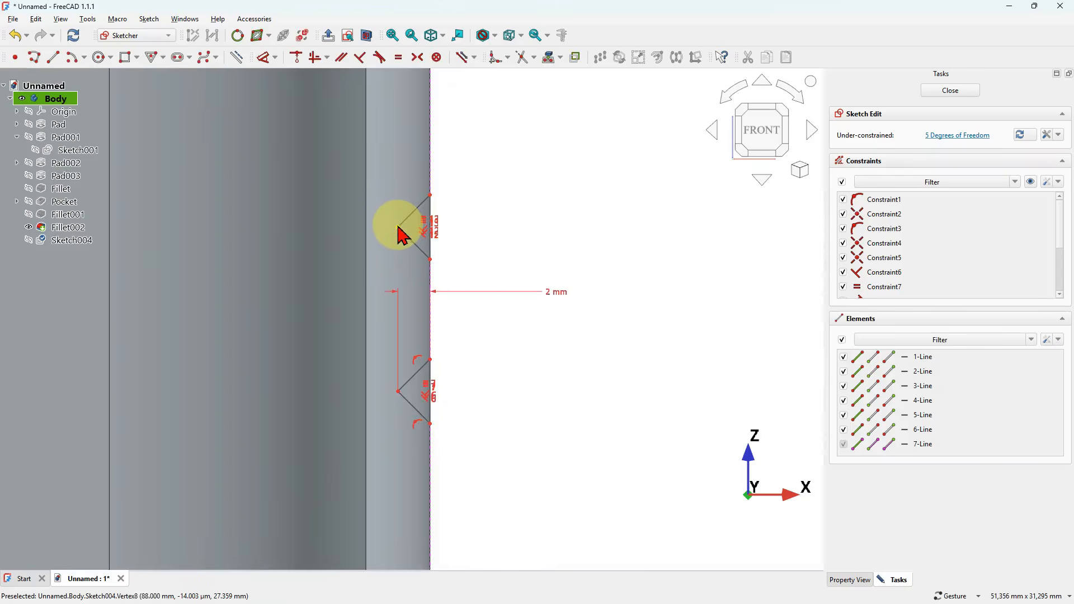
# - Make the copied triangle's outer side vertical and constrain its upper outer corner onto the projected wall edge
pyautogui.moveTo(398, 226); pyautogui.dragTo(320, 252)
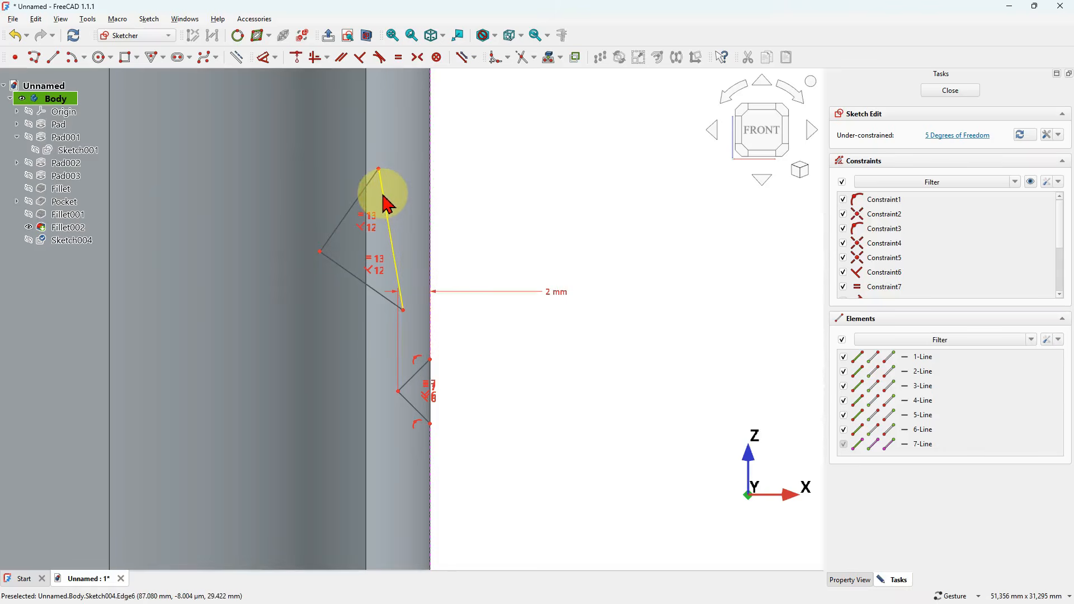
pyautogui.click(392, 236)
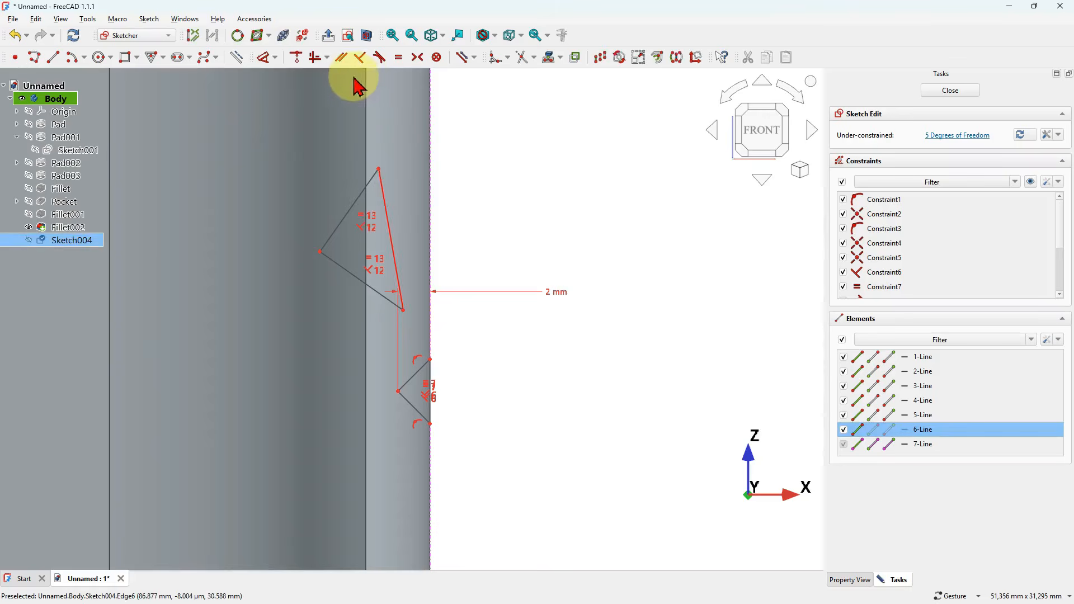
pyautogui.click(326, 58)
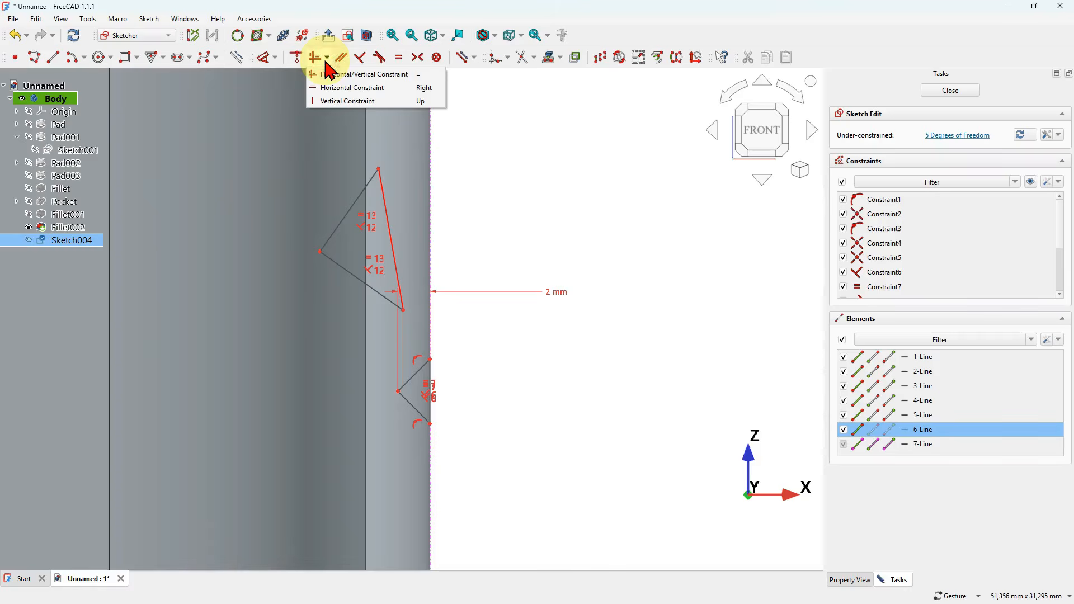
pyautogui.click(372, 102)
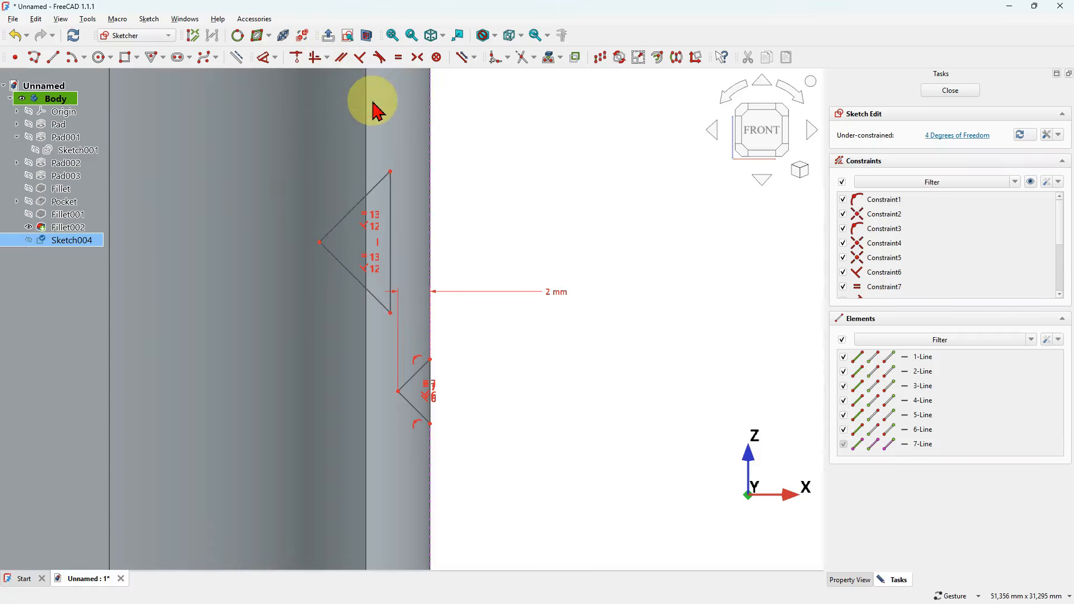
pyautogui.click(394, 173)
pyautogui.click(431, 172)
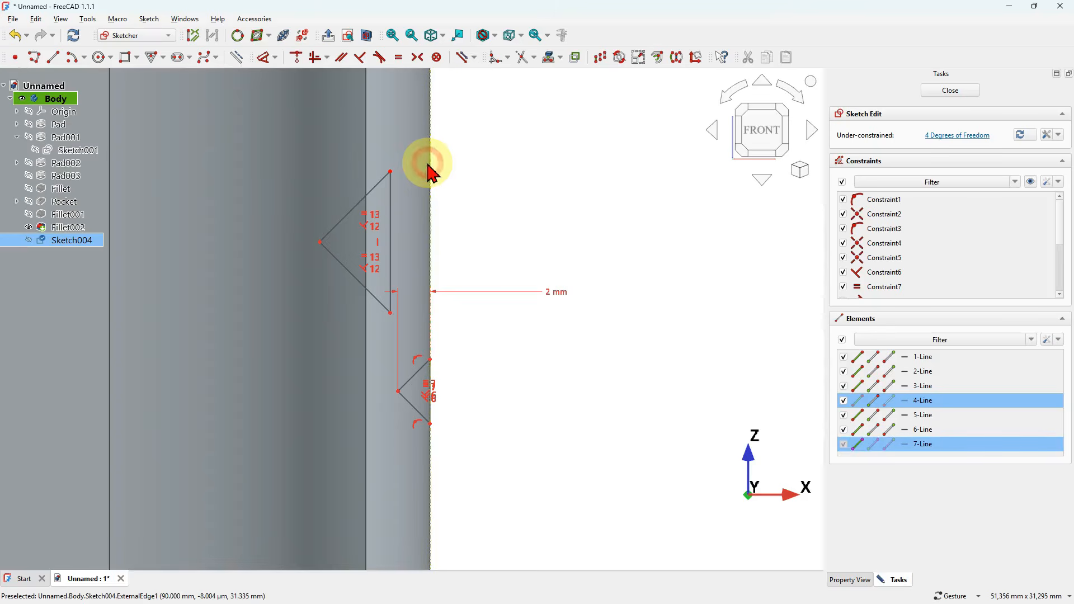
pyautogui.click(298, 62)
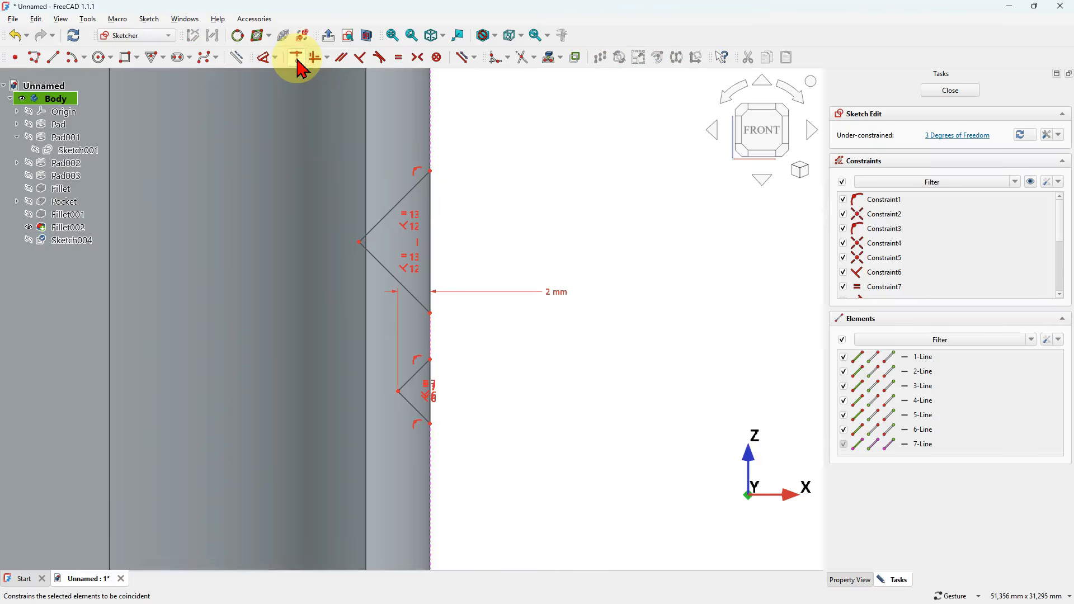
# - Constrain the vertical outer sides of both triangles to equal length
pyautogui.click(432, 232)
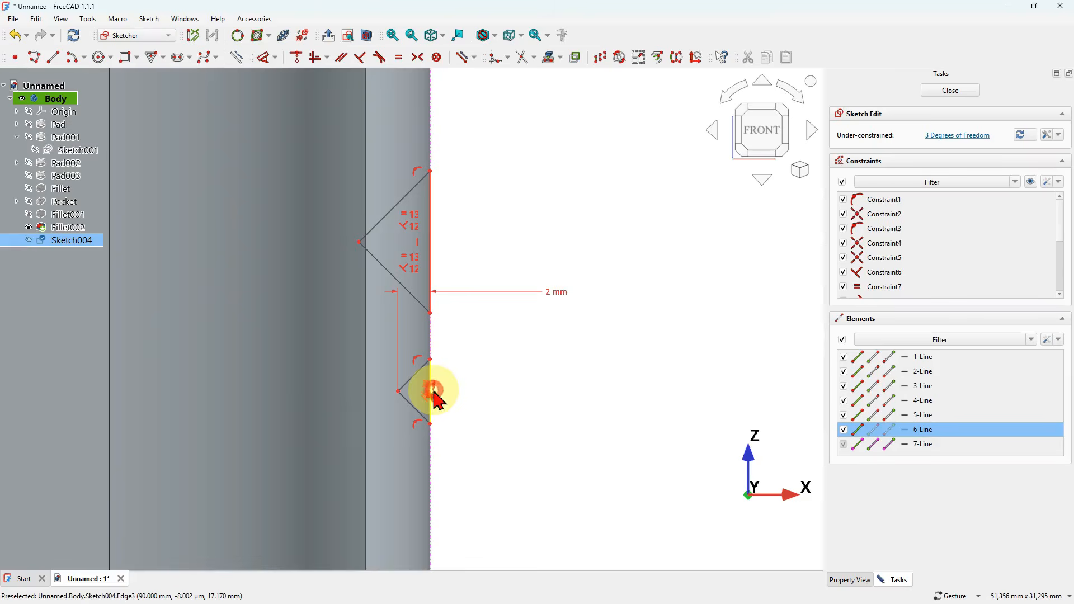
pyautogui.click(434, 394)
pyautogui.click(398, 59)
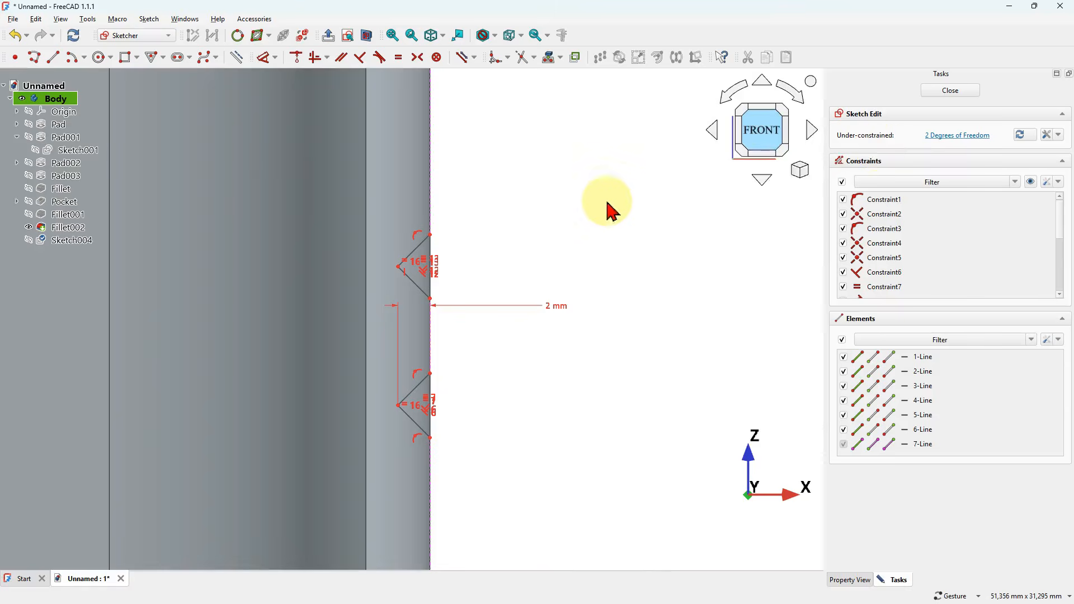
# - Dimension the lower outer corner of the original triangle 26 mm above the horizontal axis
pyautogui.click(263, 58)
pyautogui.scroll(-3, 579, 183)
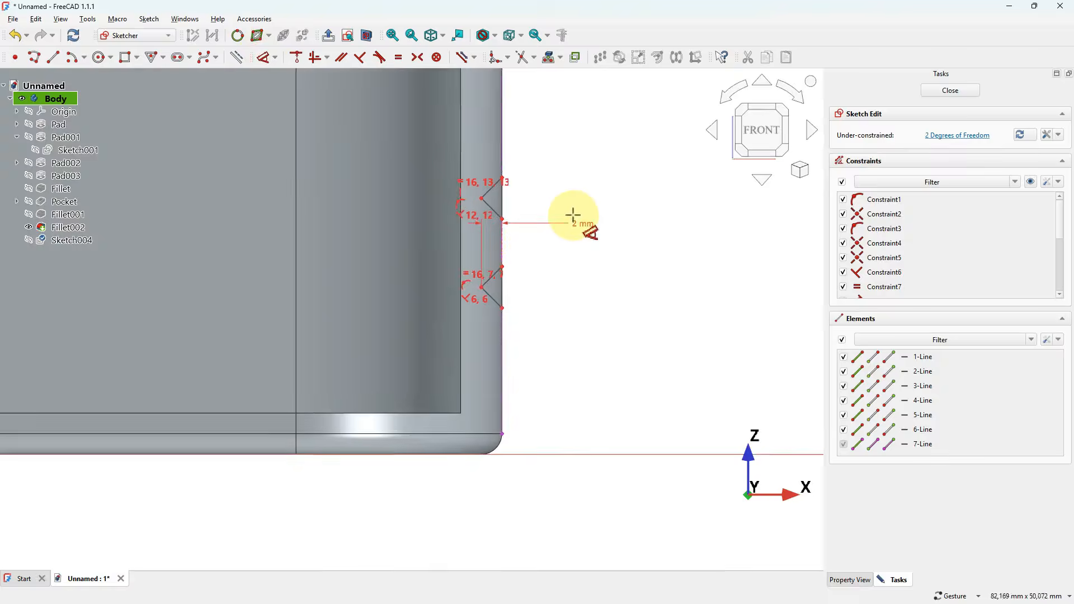
pyautogui.click(502, 308)
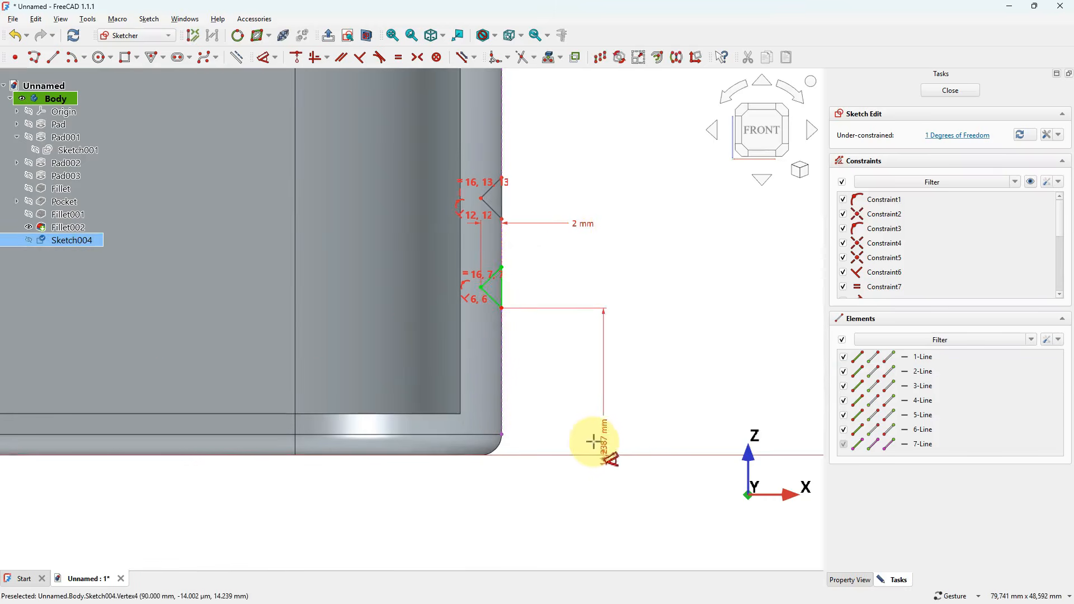
pyautogui.click(629, 409)
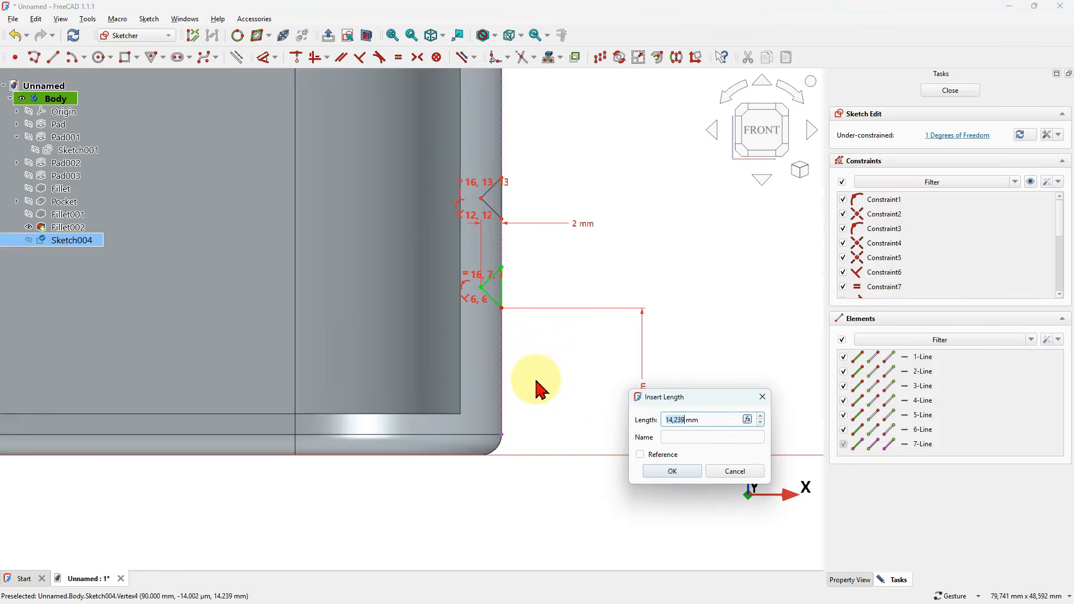
pyautogui.press('Return')
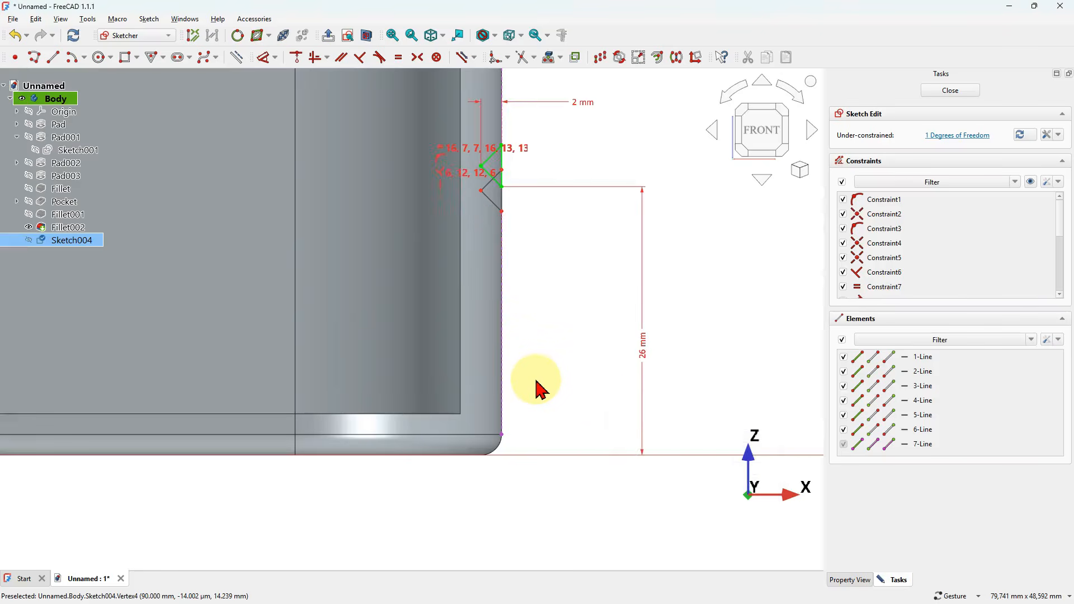
# - Move the copied triangle up along the wall edge until it sits clear above the original triangle
pyautogui.scroll(-3, 479, 319)
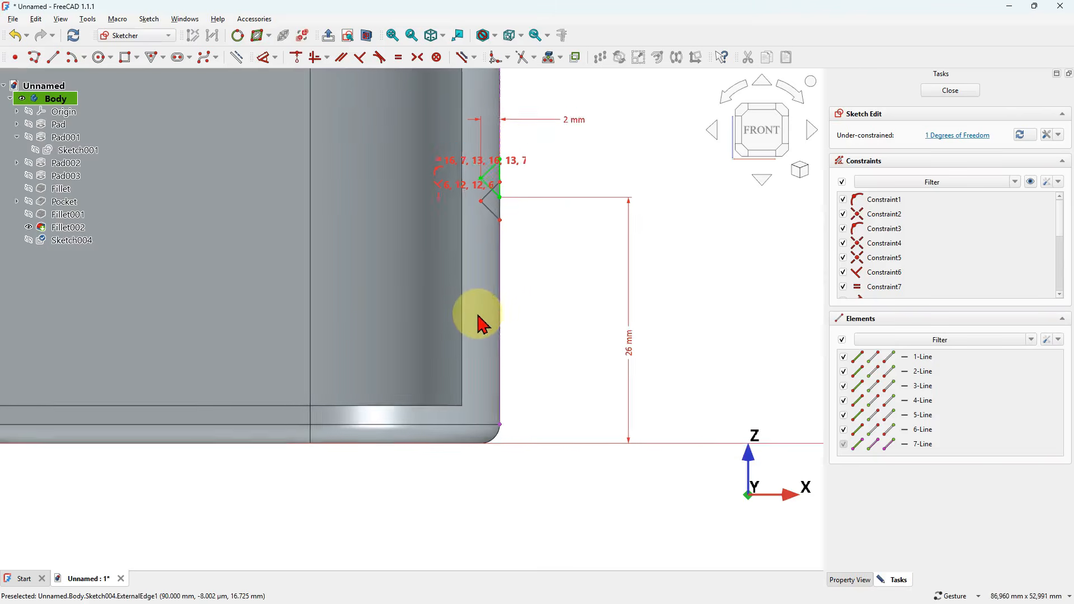
pyautogui.moveTo(502, 235)
pyautogui.mouseDown()
pyautogui.moveTo(505, 115)
pyautogui.moveTo(508, 124)
pyautogui.mouseUp()
pyautogui.moveTo(599, 137)
pyautogui.mouseDown(button='right')
pyautogui.moveTo(556, 211)
pyautogui.moveTo(547, 283)
pyautogui.mouseUp(button='right')
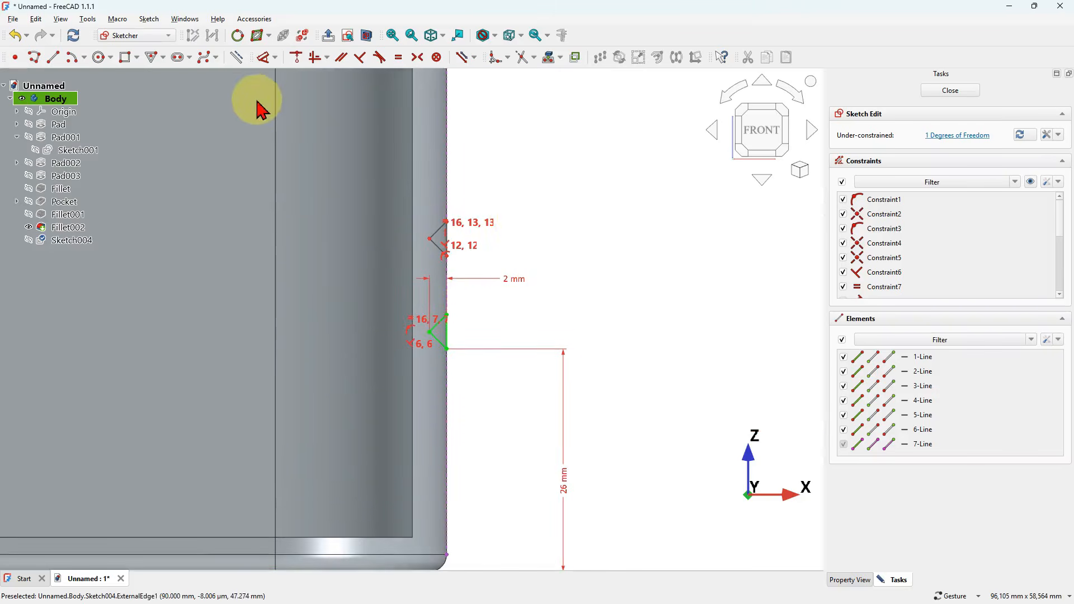
# - Dimension the vertical distance between the facing outer corners of the two triangles as 22 mm and close the sketch
pyautogui.click(265, 58)
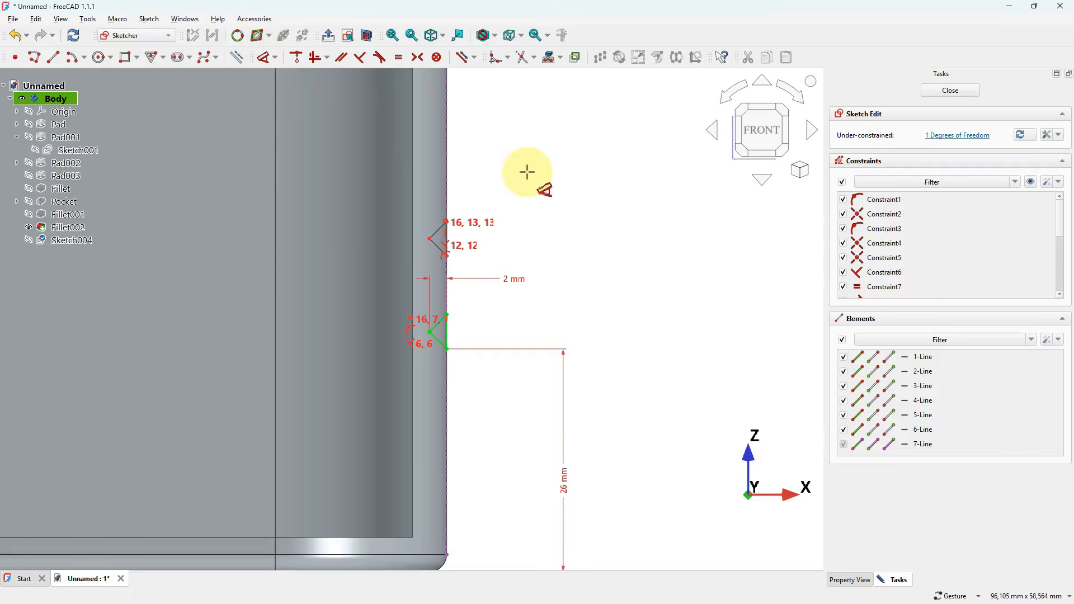
pyautogui.scroll(2, 446, 278)
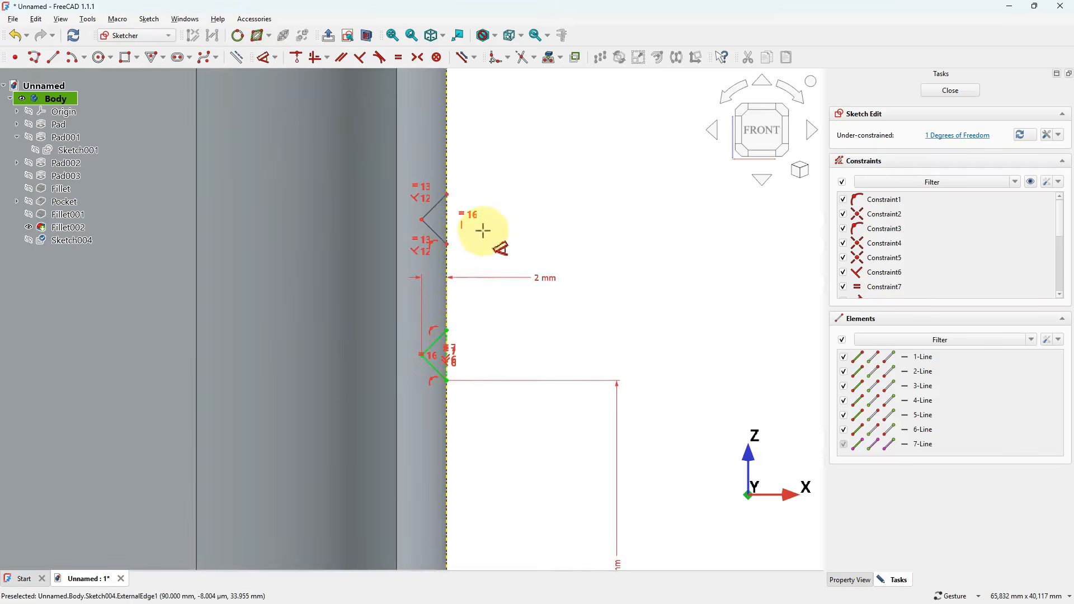
pyautogui.click(448, 244)
pyautogui.click(448, 330)
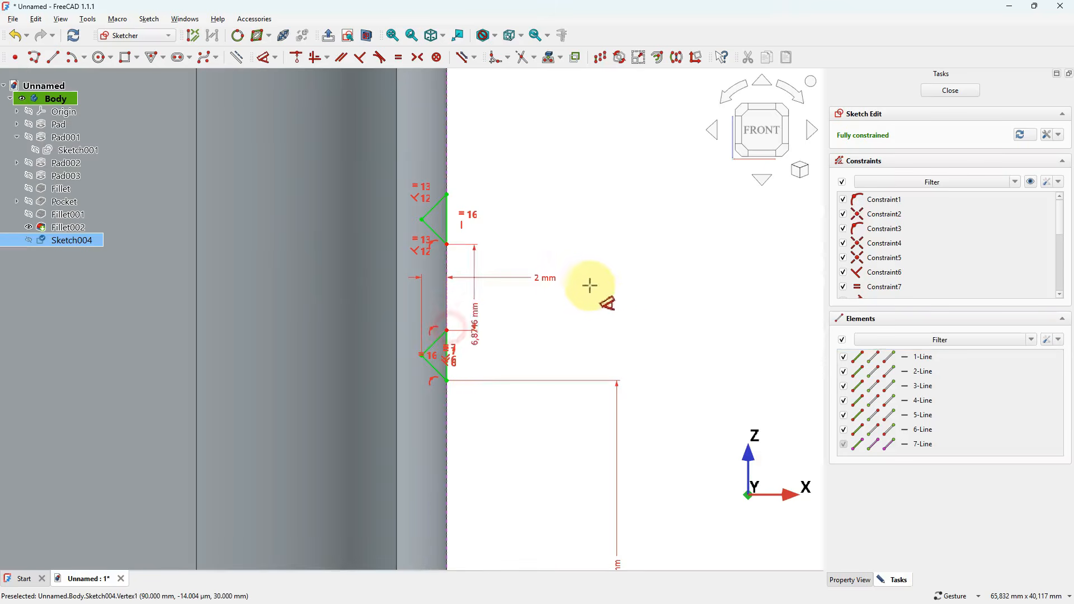
pyautogui.click(631, 288)
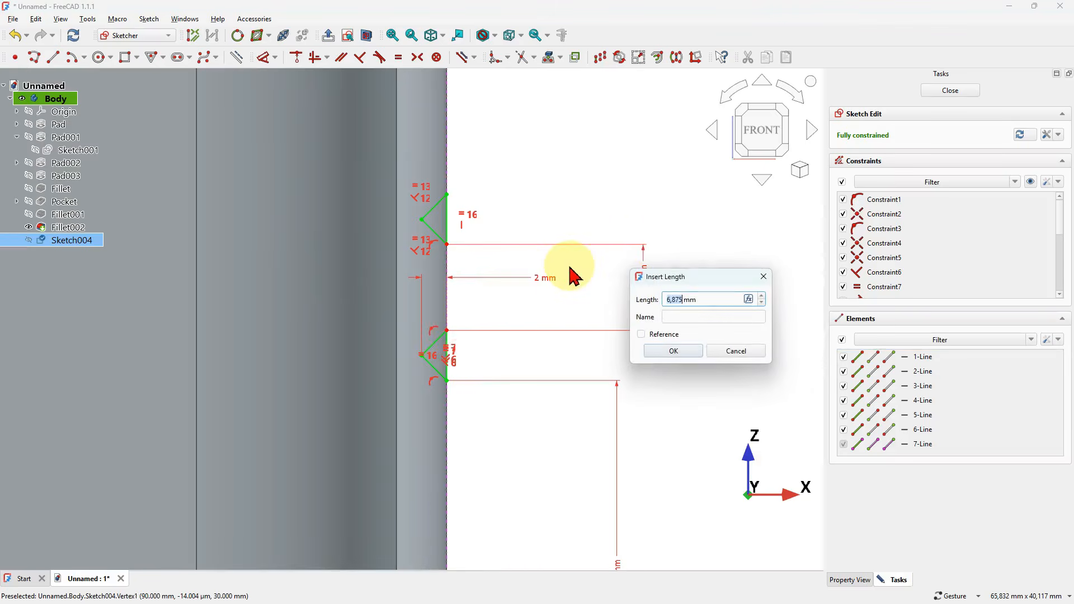
pyautogui.write('22')
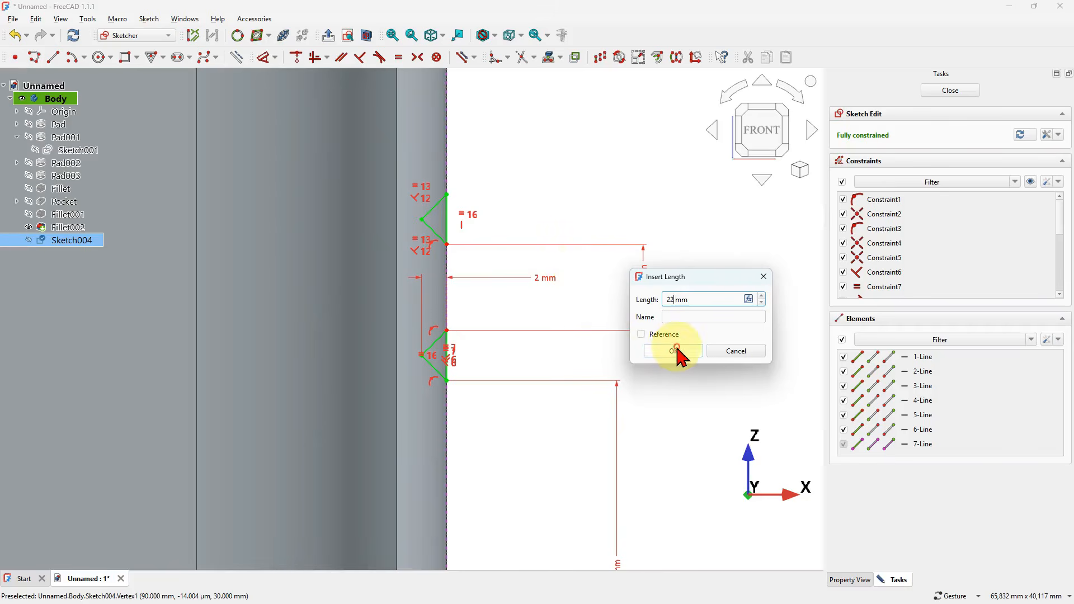
pyautogui.click(676, 352)
pyautogui.scroll(-5, 496, 305)
pyautogui.scroll(-3, 495, 305)
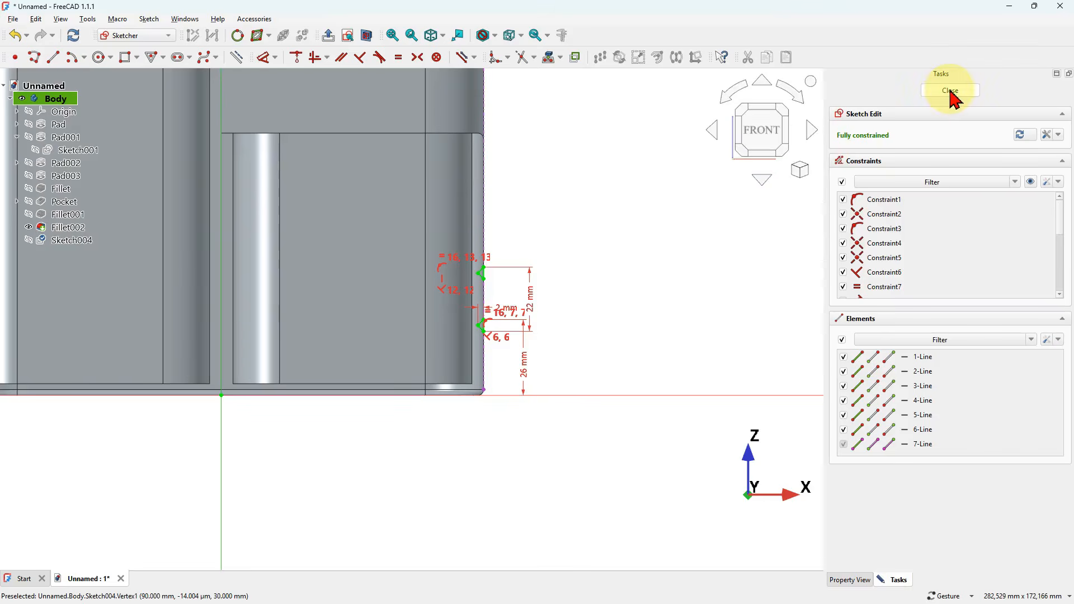
pyautogui.click(952, 93)
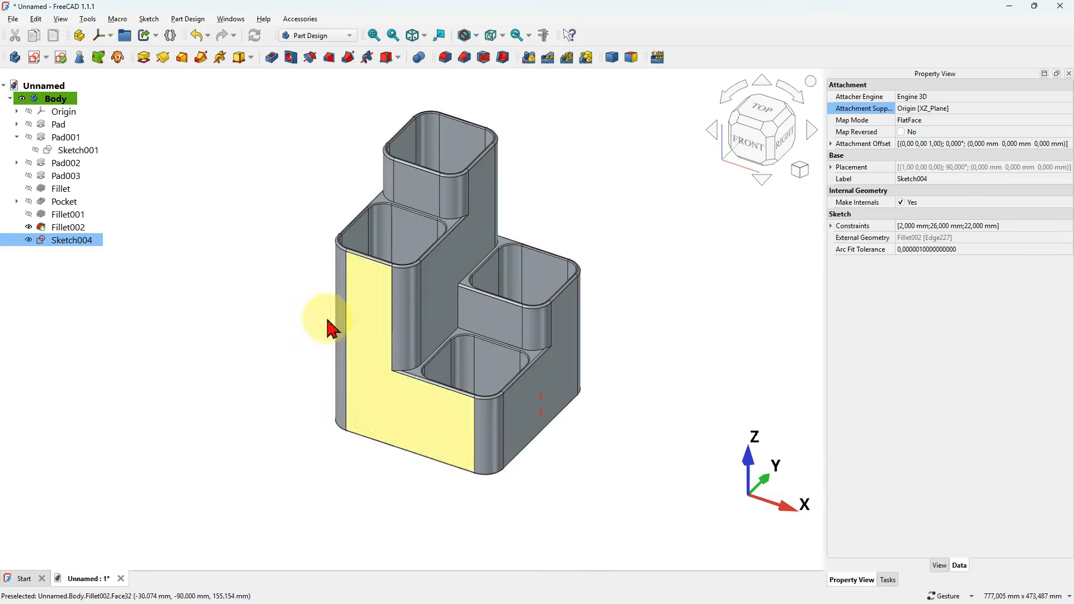
# - Start a Subtractive Pipe using the two-triangle groove sketch as its profile
pyautogui.moveTo(420, 424); pyautogui.dragTo(486, 123)
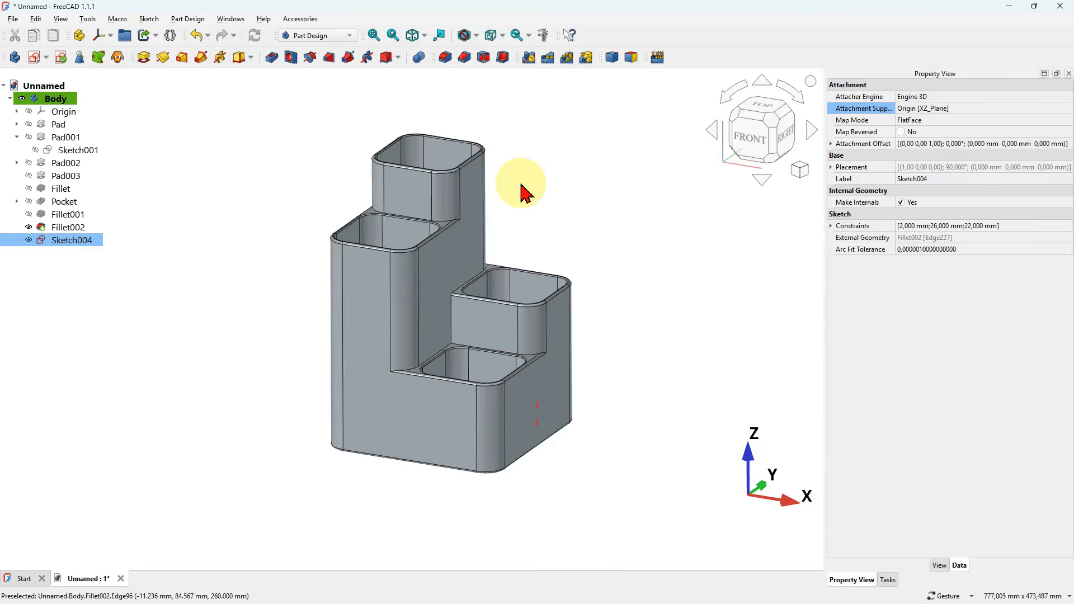
pyautogui.scroll(3, 522, 189)
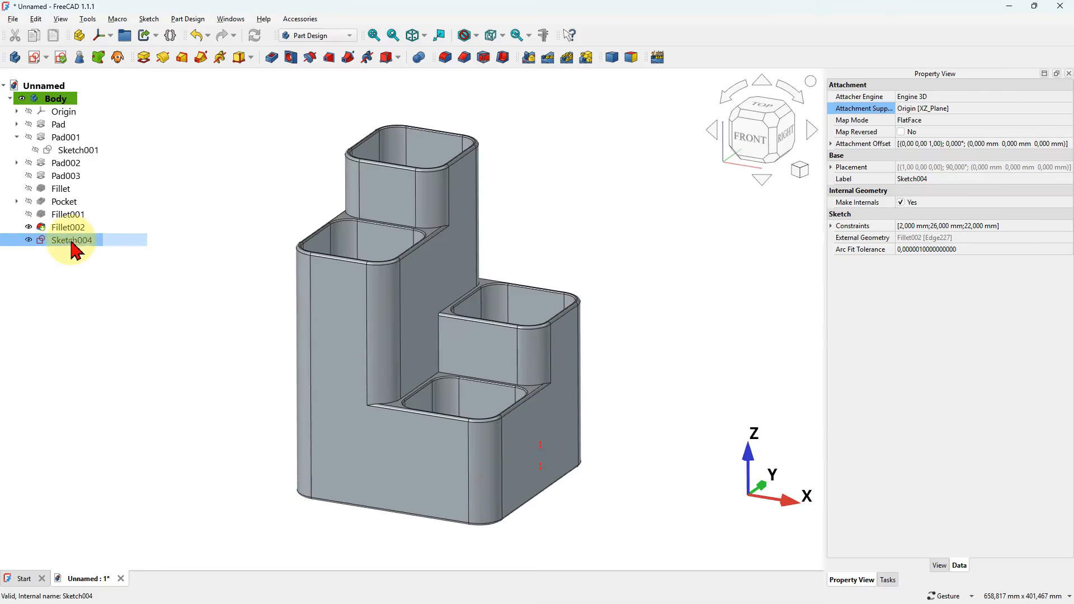
pyautogui.moveTo(384, 276); pyautogui.dragTo(391, 478)
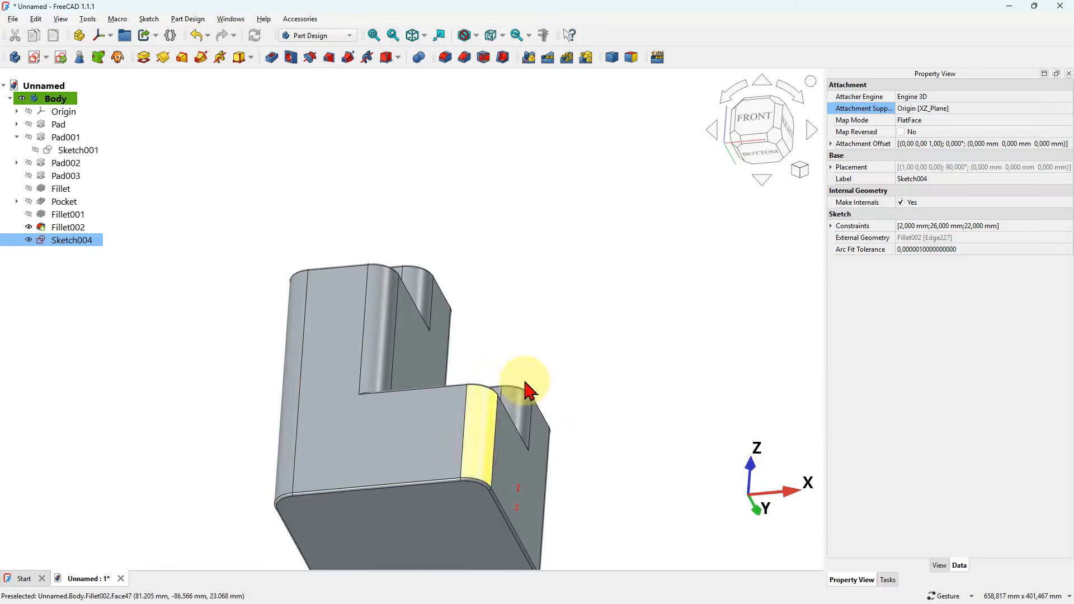
pyautogui.click(348, 61)
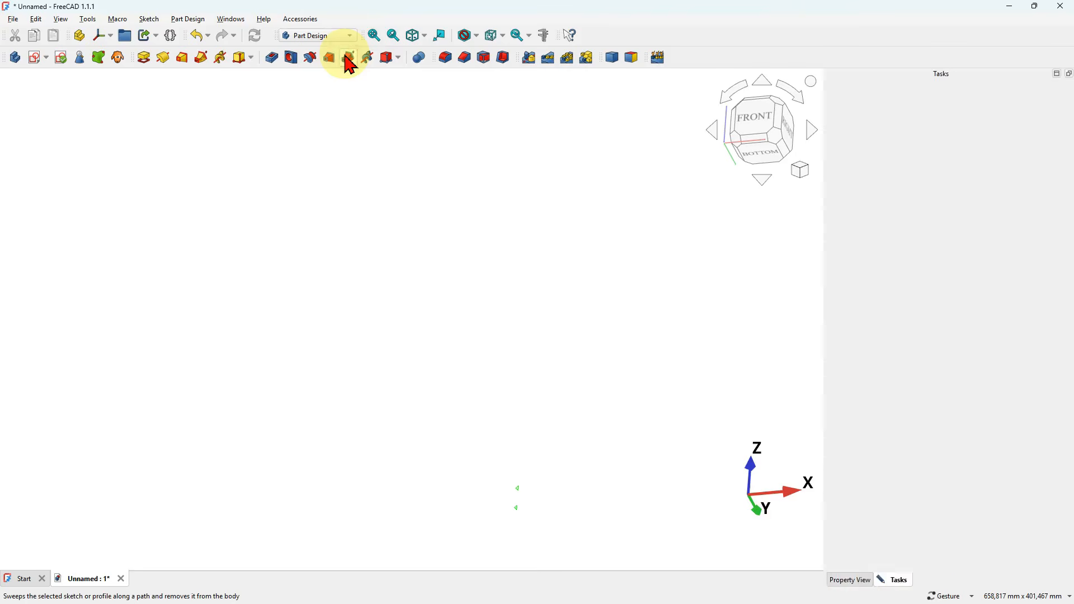
pyautogui.click(436, 207)
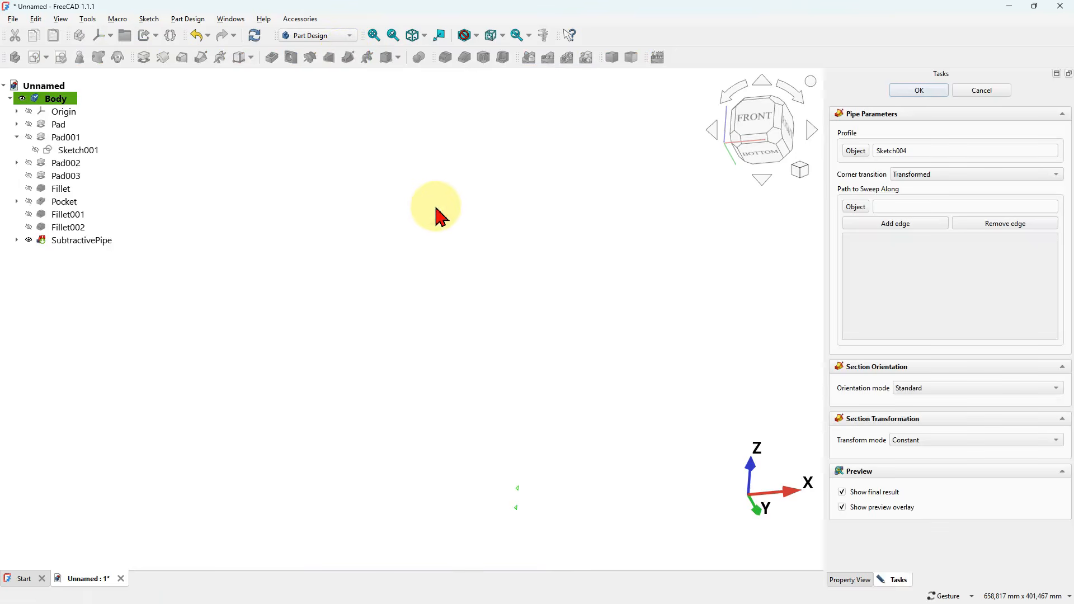
# - Show the Fillet002 solid so the edges around its underside are available for the sweep path
pyautogui.press('0')
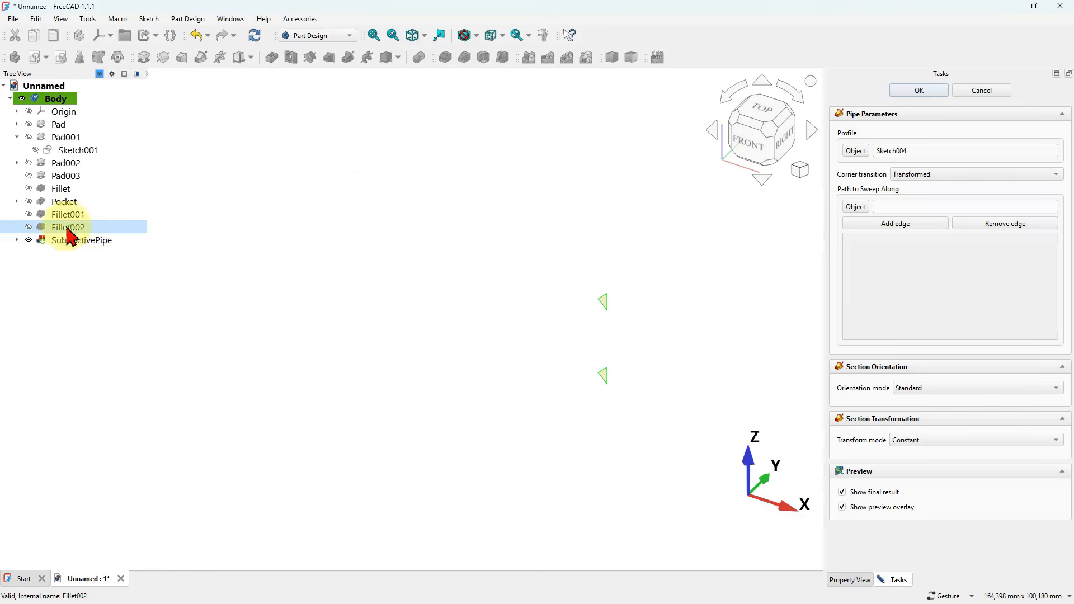
pyautogui.click(27, 226)
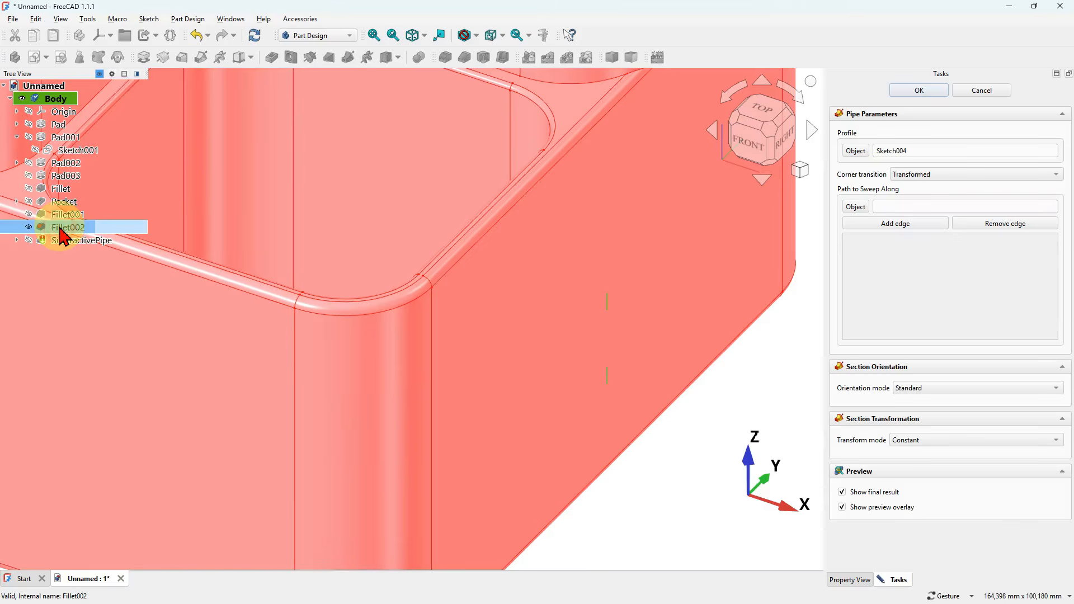
pyautogui.scroll(-5, 468, 299)
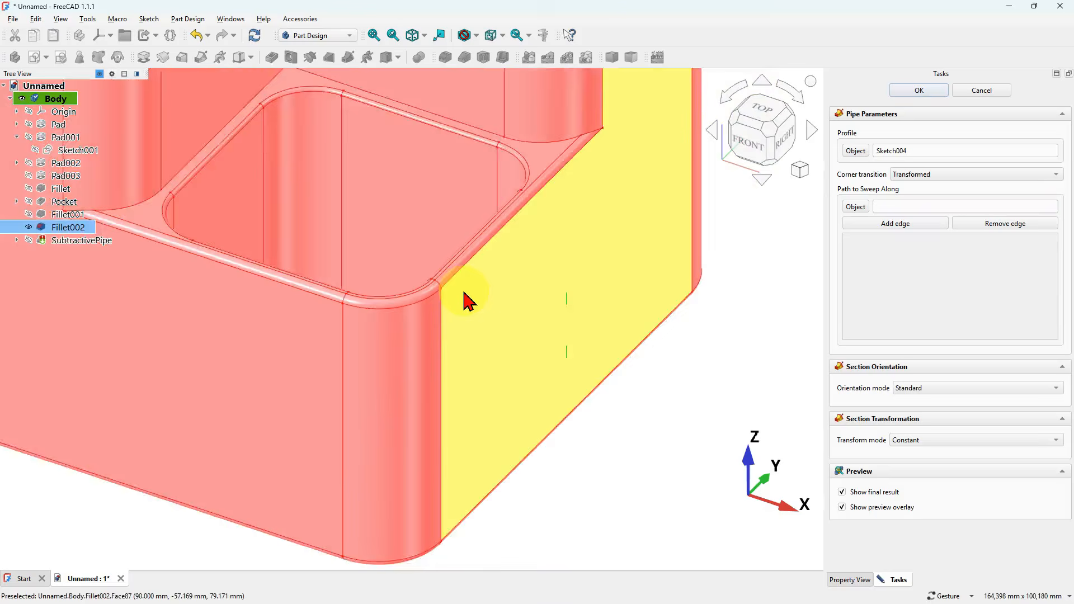
pyautogui.click(628, 404)
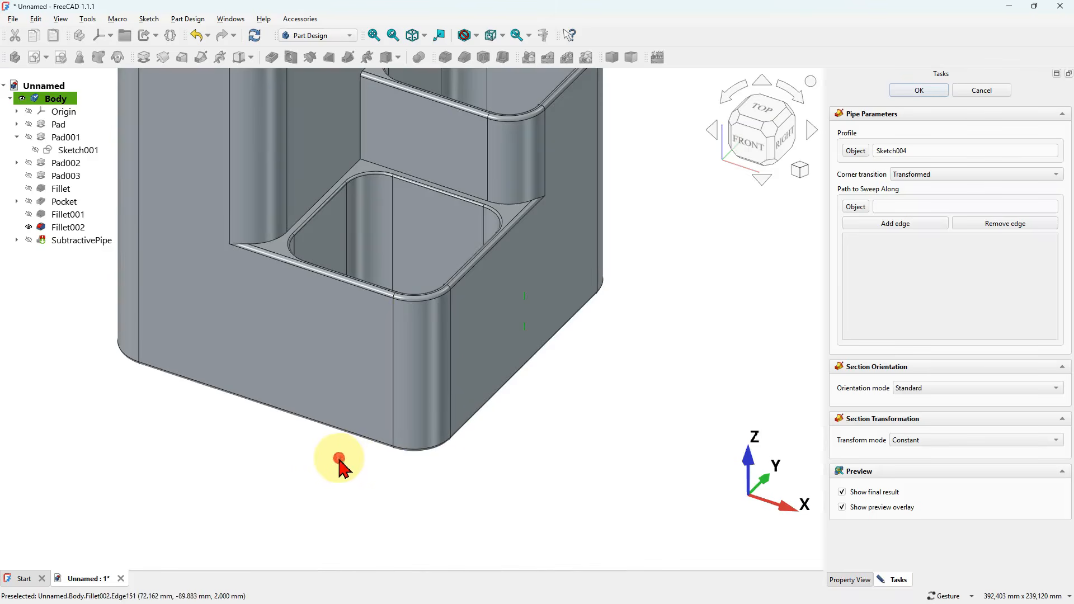
pyautogui.moveTo(340, 463); pyautogui.dragTo(413, 364)
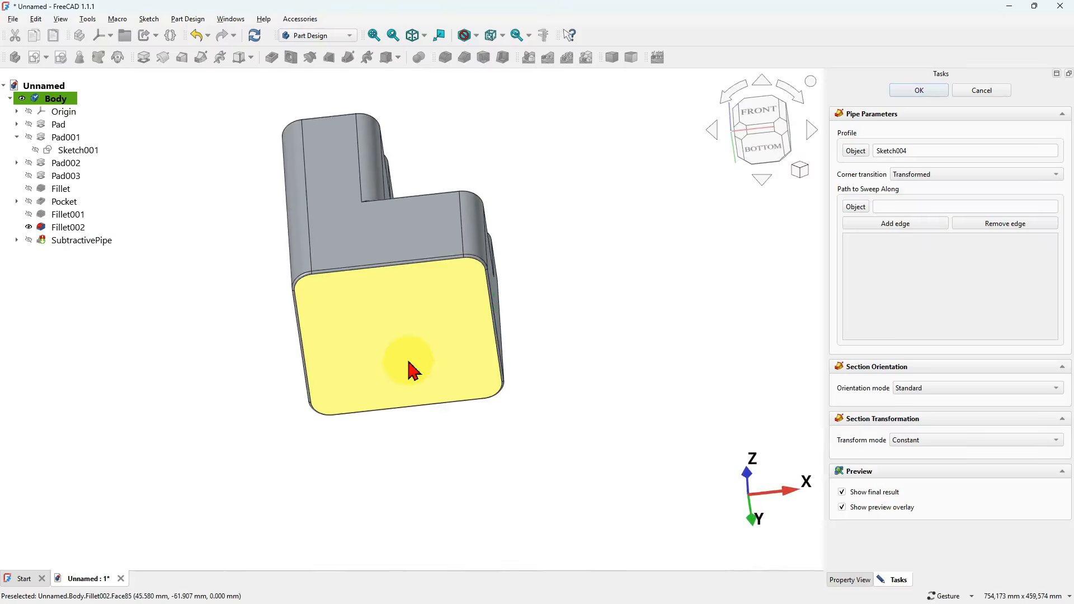
pyautogui.scroll(3, 413, 363)
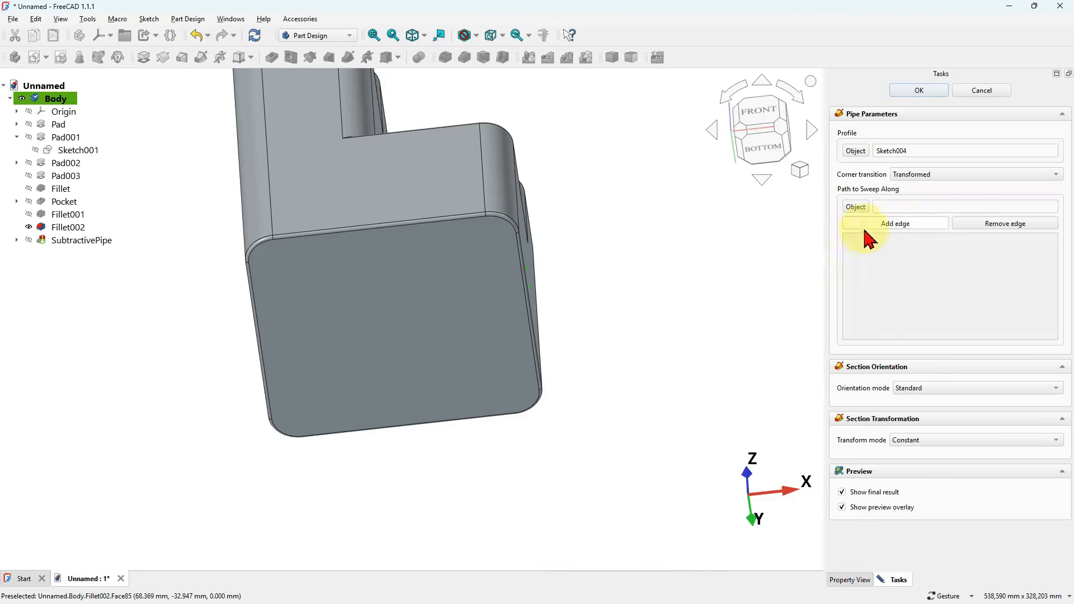
# - Add the straight bottom edge on the +X side and the adjoining rear corner arc to the sweep path
pyautogui.click(918, 225)
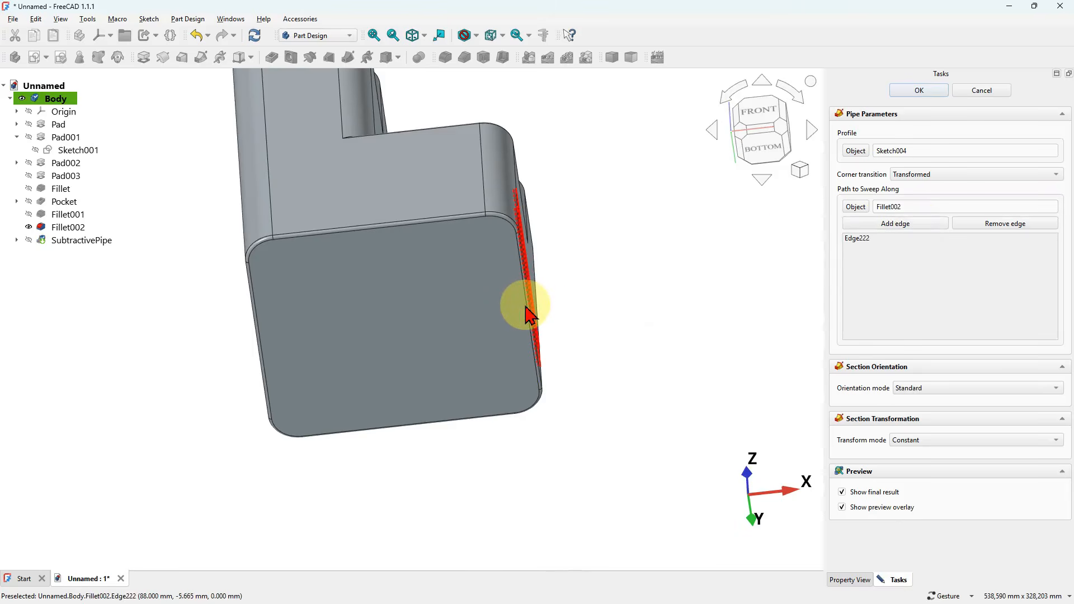
pyautogui.moveTo(576, 228); pyautogui.dragTo(545, 229)
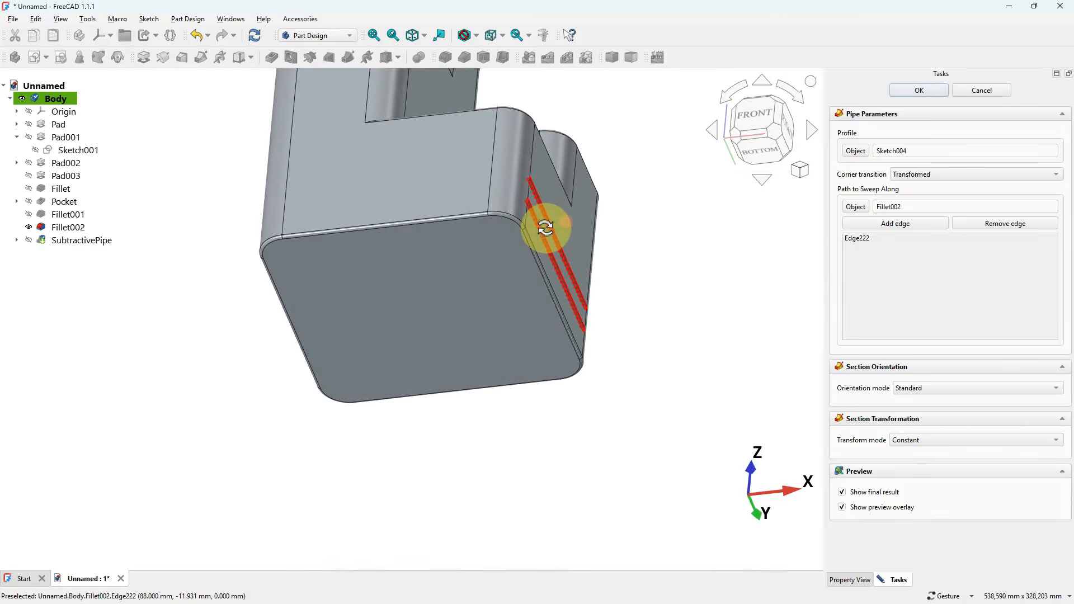
pyautogui.click(909, 224)
pyautogui.scroll(4, 551, 394)
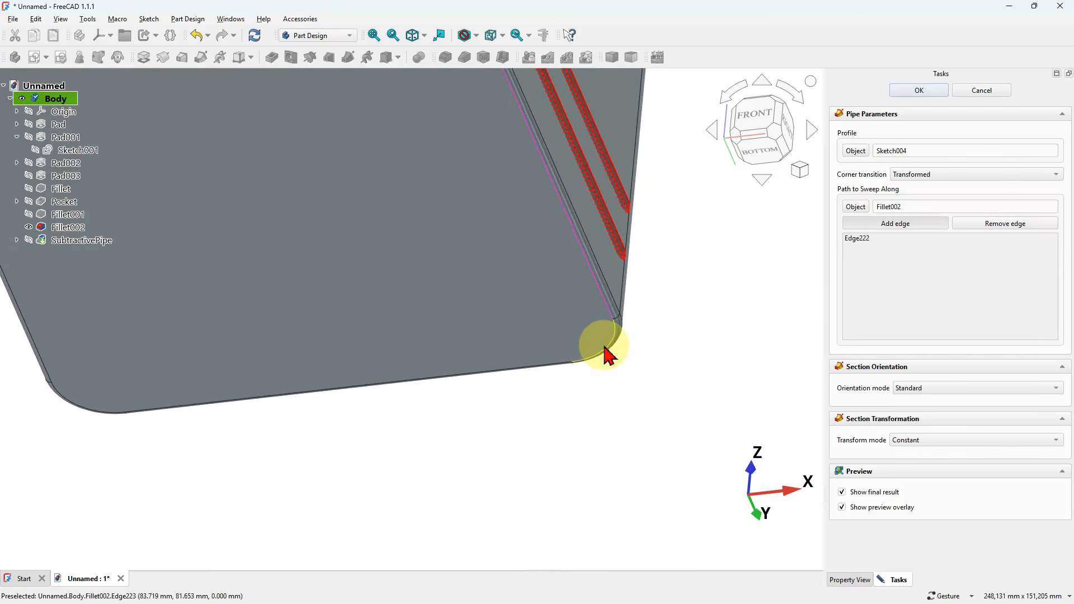
pyautogui.click(575, 359)
# - Add the rear straight bottom edge and the rear corner arc on the -X side to the sweep path
pyautogui.click(890, 227)
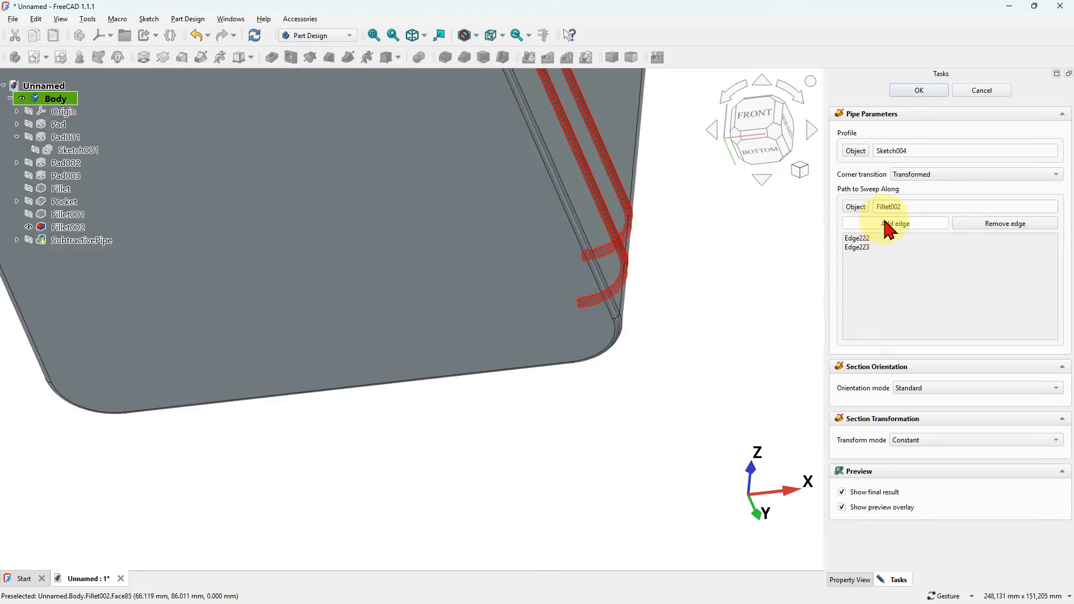
pyautogui.click(541, 365)
pyautogui.scroll(-2, 686, 361)
pyautogui.click(851, 225)
pyautogui.click(280, 391)
# - Add the straight bottom edge on the -X side and its front corner arc to the sweep path
pyautogui.click(902, 221)
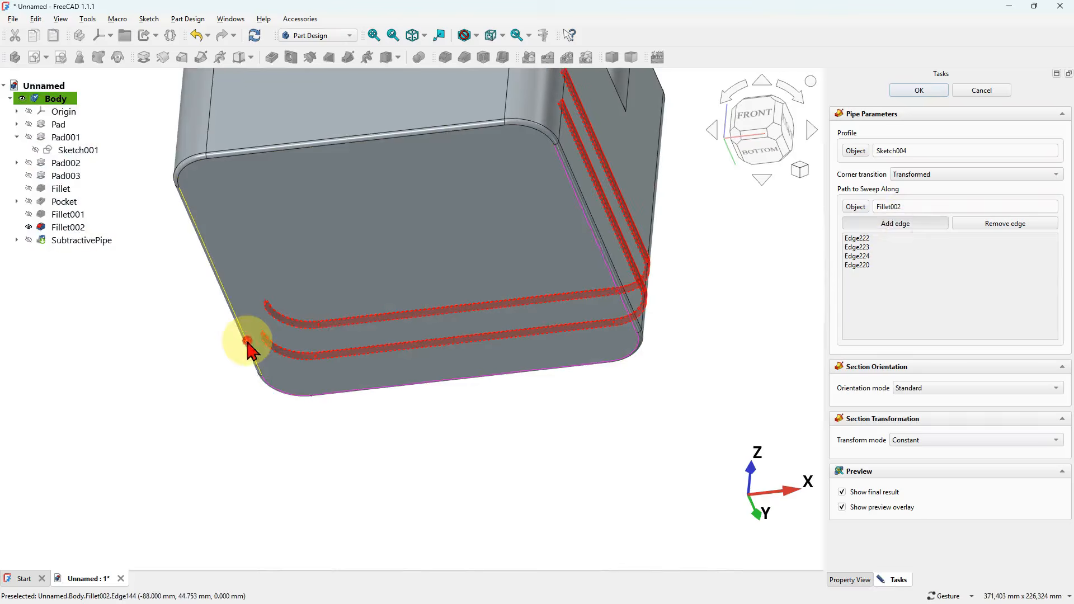
pyautogui.click(246, 340)
pyautogui.click(898, 224)
pyautogui.click(187, 168)
# - Close the sweep path with the front straight bottom edge and the last corner arc, and accept the Subtractive Pipe
pyautogui.click(898, 224)
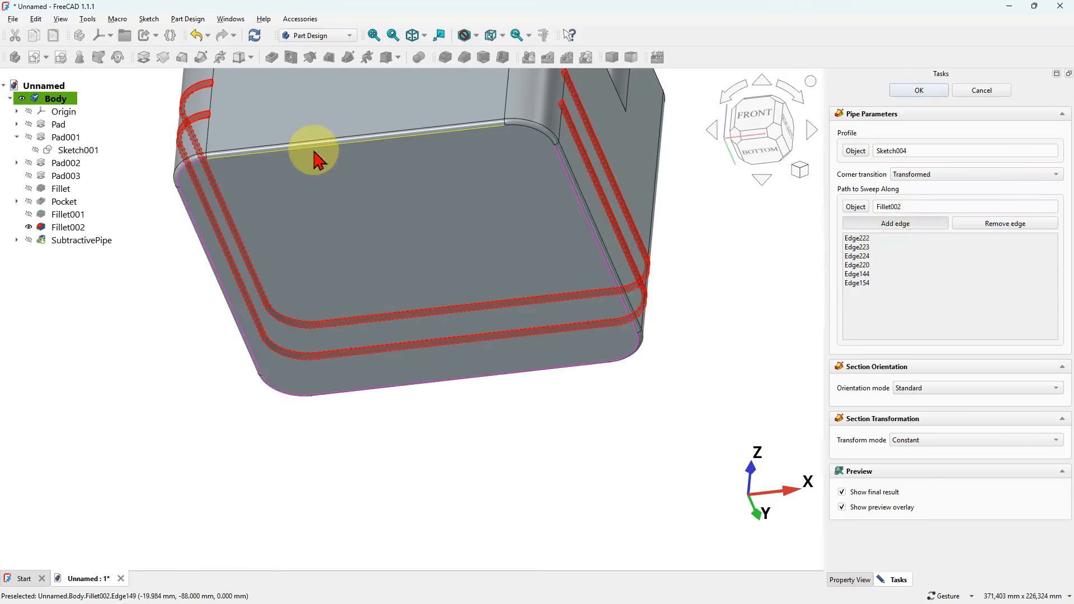
pyautogui.click(315, 159)
pyautogui.click(862, 222)
pyautogui.click(532, 138)
pyautogui.scroll(-5, 556, 360)
pyautogui.scroll(5, 566, 258)
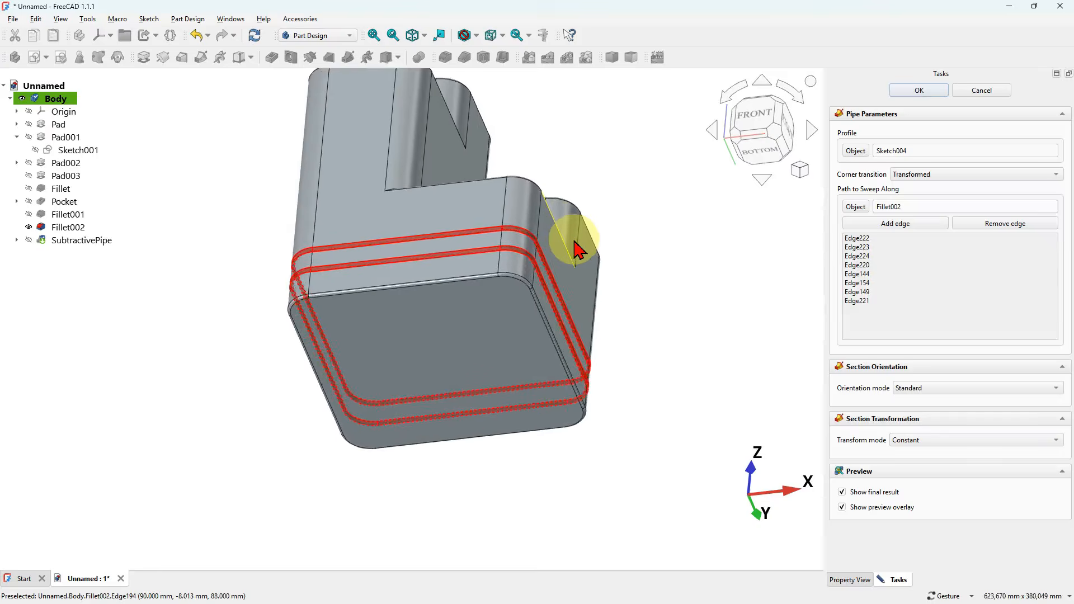
pyautogui.moveTo(569, 149); pyautogui.dragTo(532, 179)
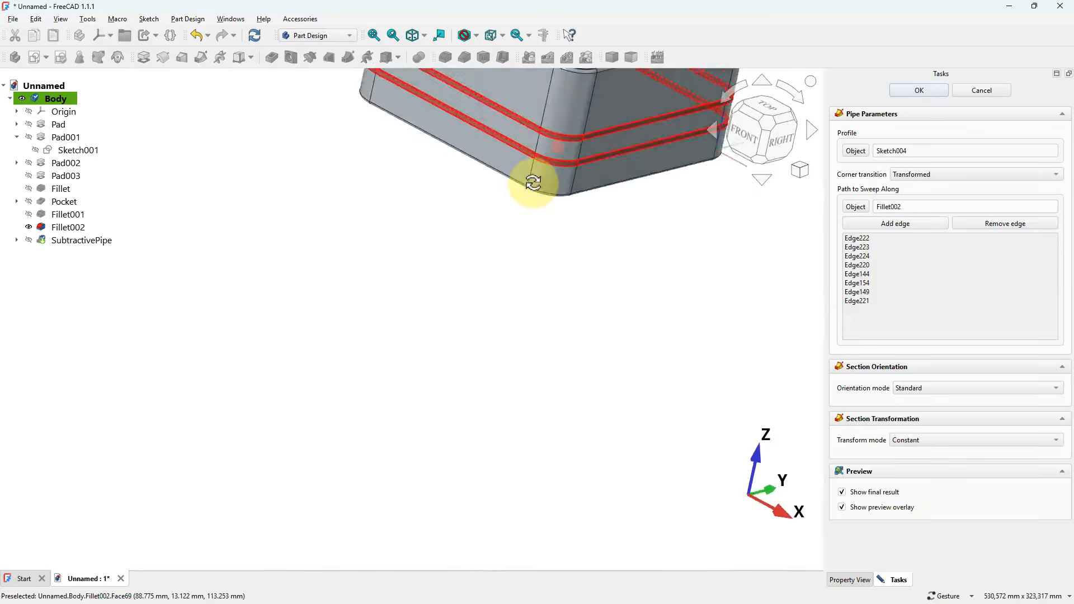
pyautogui.click(532, 293)
pyautogui.press('Home')
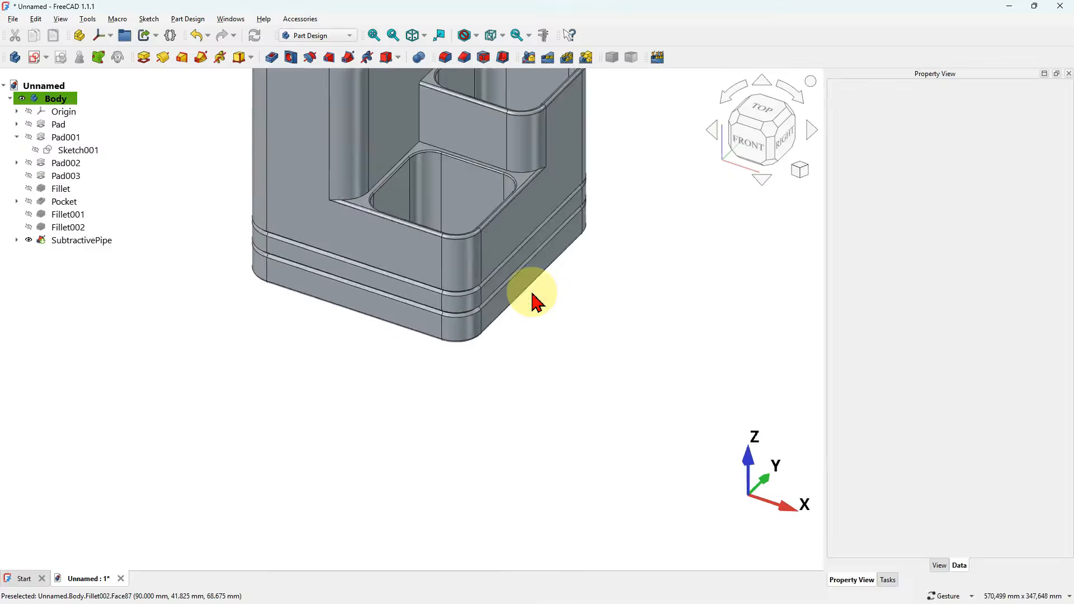
pyautogui.moveTo(593, 230); pyautogui.dragTo(611, 242)
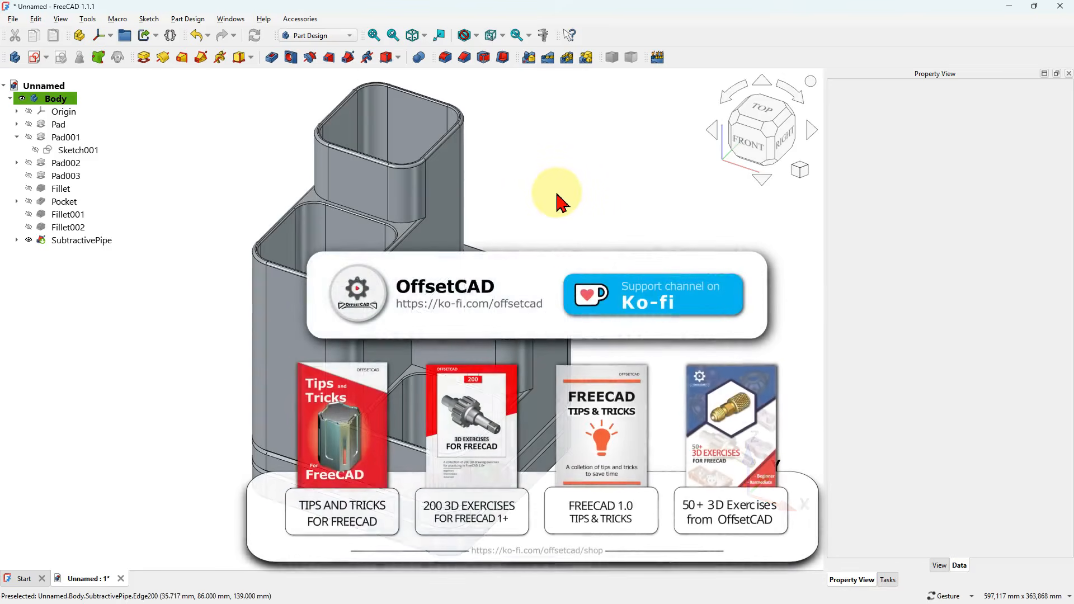
pyautogui.moveTo(543, 227); pyautogui.dragTo(546, 266)
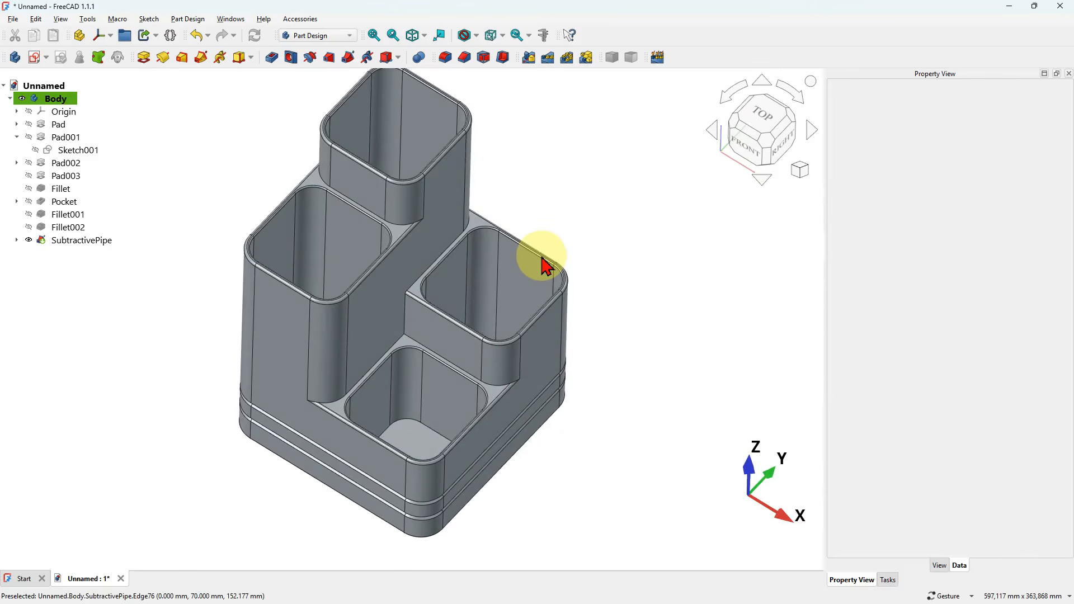
pyautogui.press('Home')
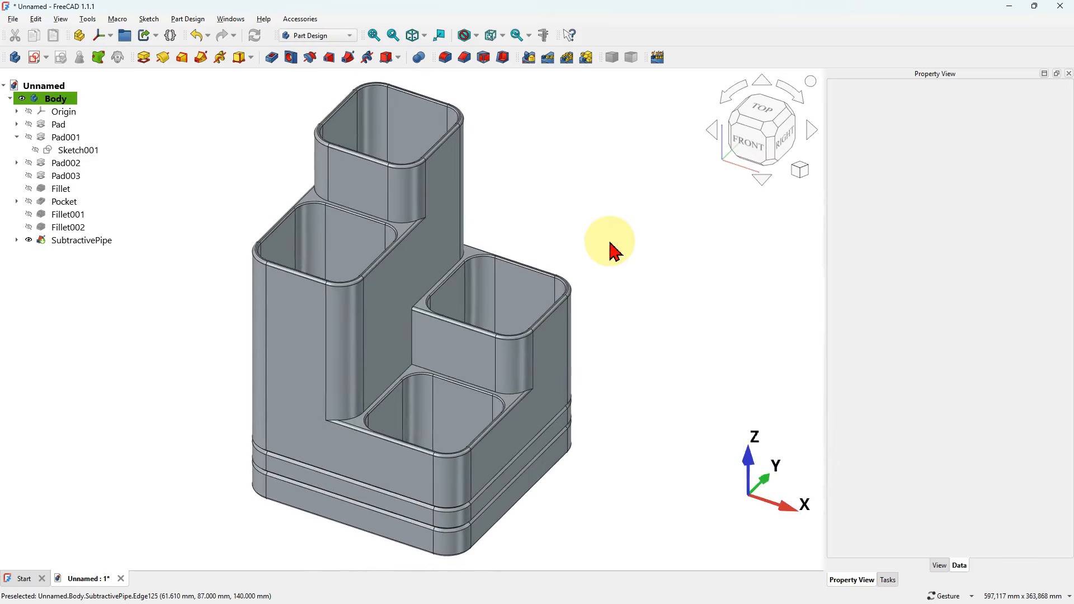
pyautogui.moveTo(640, 294)
pyautogui.mouseDown()
pyautogui.moveTo(569, 319)
pyautogui.moveTo(666, 285)
pyautogui.moveTo(625, 297)
pyautogui.mouseUp()
pyautogui.press('Home')
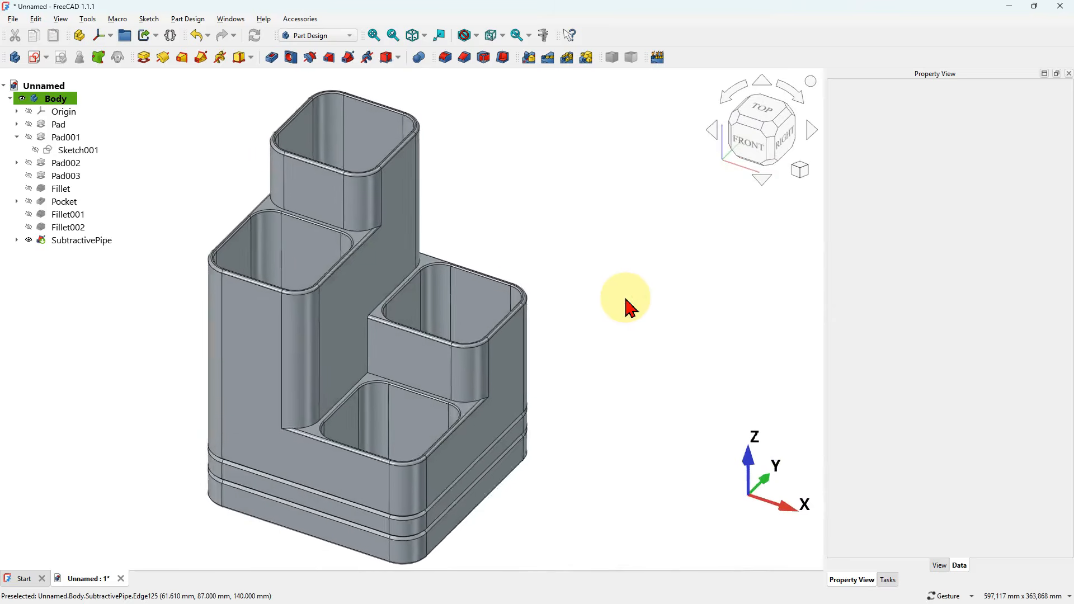